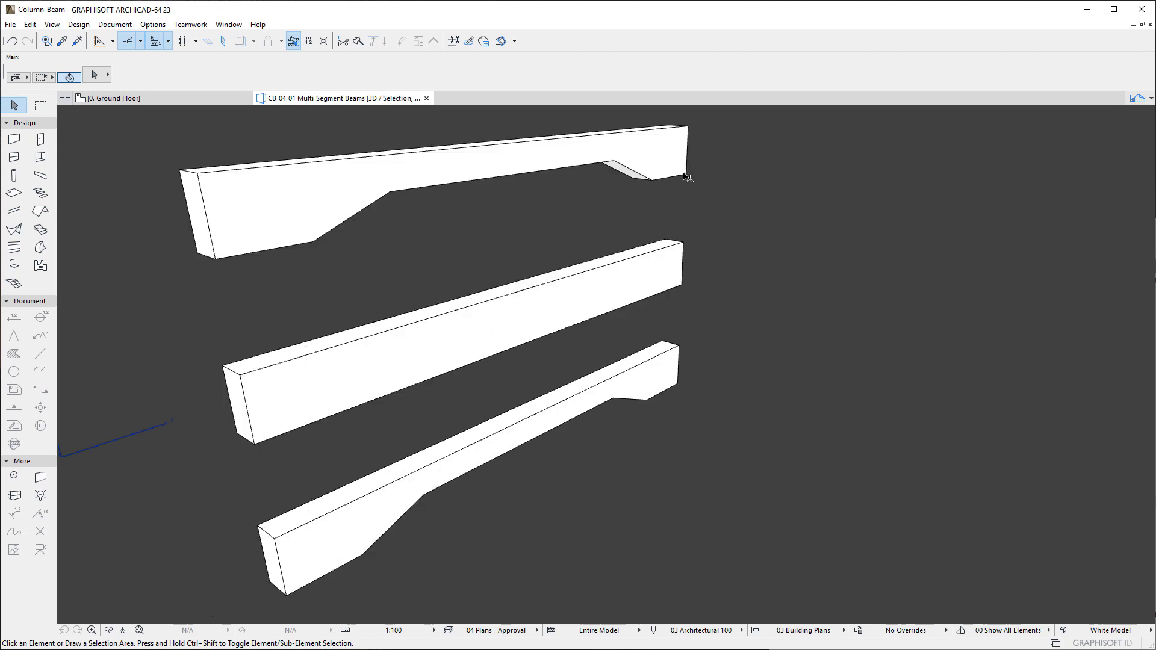
Select the plain straight middle beam (600 × 300, 6000 long) and open its Beam Selection Settings.
{"action": "left_click", "coordinate": [670, 160]}
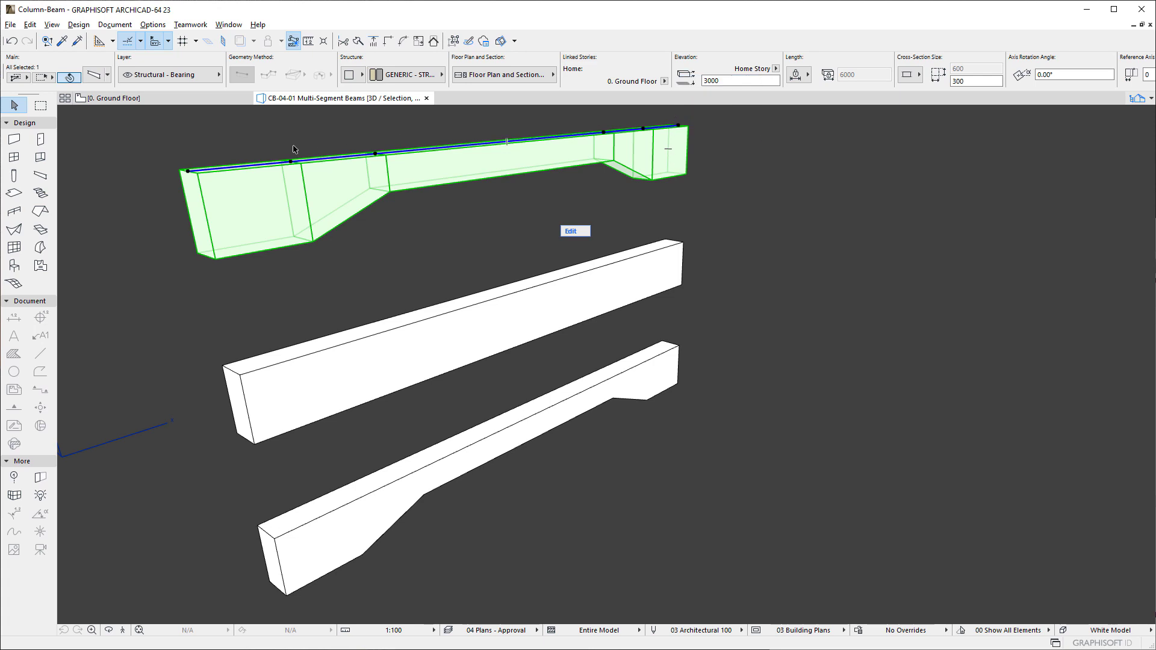
{"action": "left_click", "coordinate": [337, 302]}
{"action": "left_click", "coordinate": [377, 365]}
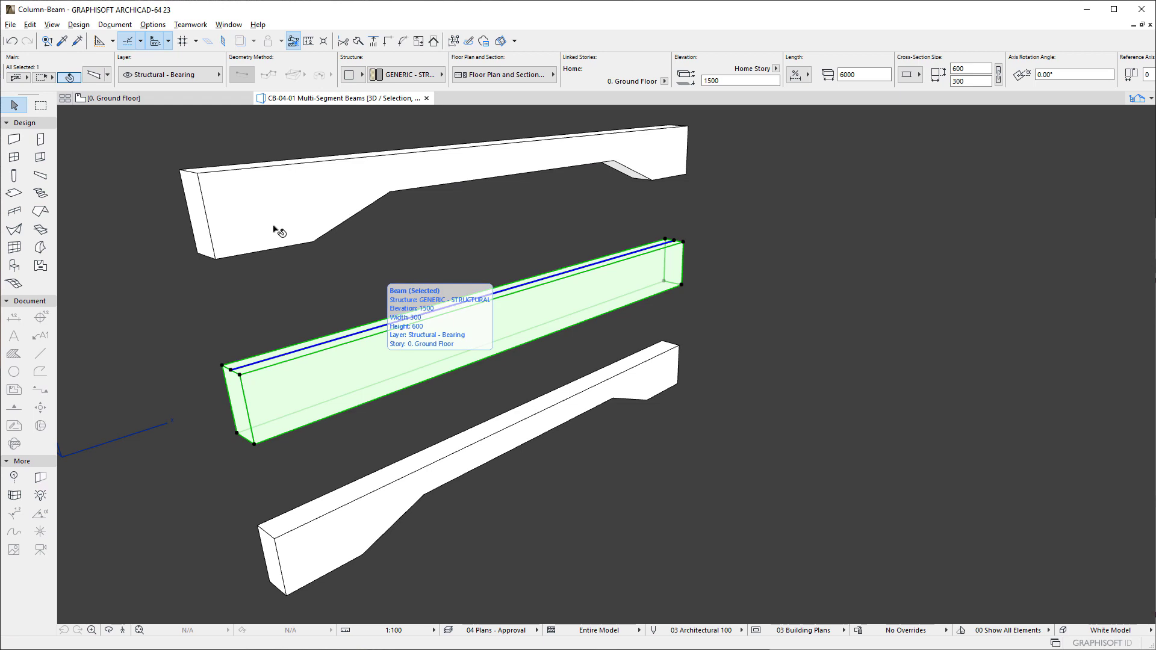
{"action": "left_click", "coordinate": [95, 77]}
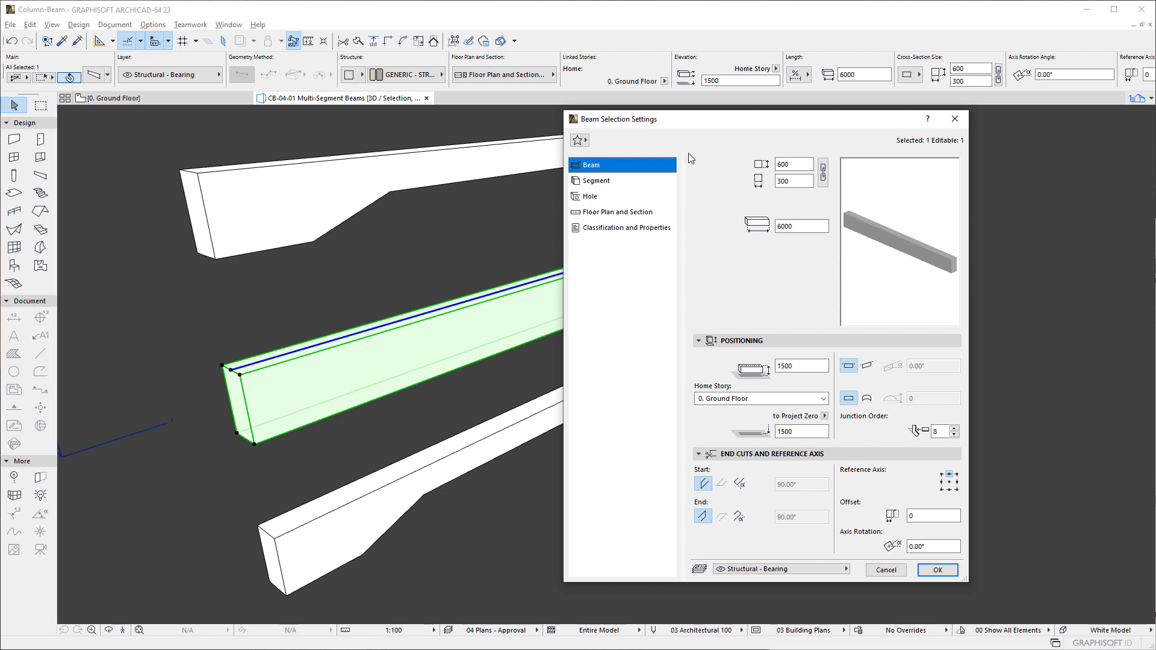
{"action": "left_click", "coordinate": [641, 181]}
{"action": "left_click", "coordinate": [649, 198]}
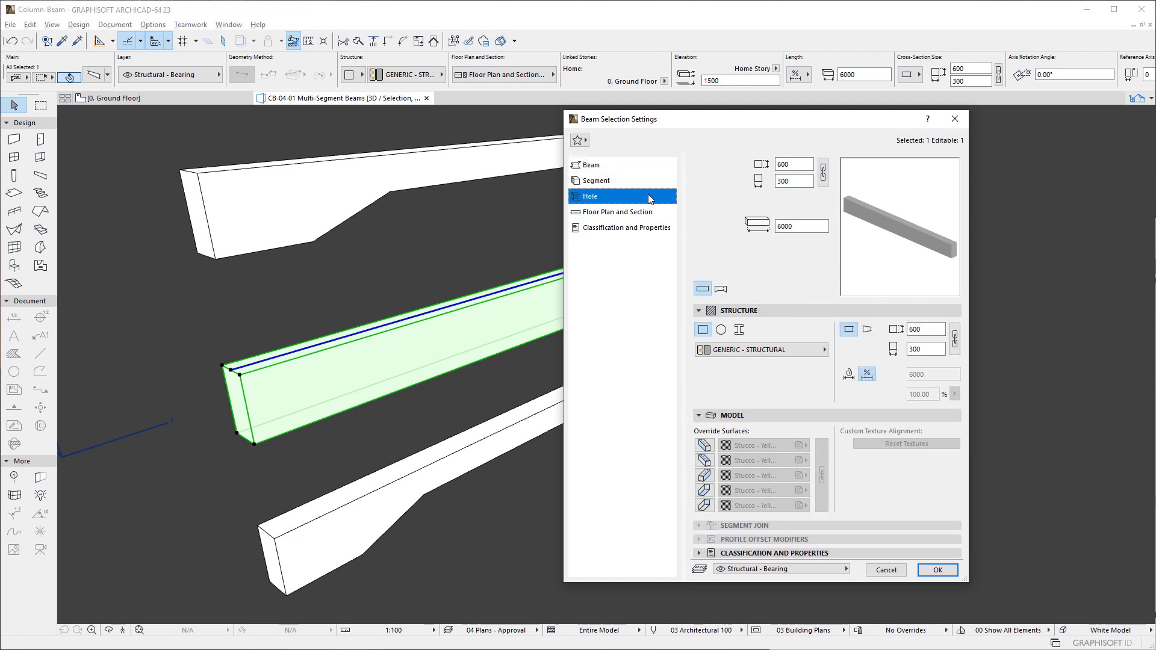
{"action": "left_click", "coordinate": [650, 216]}
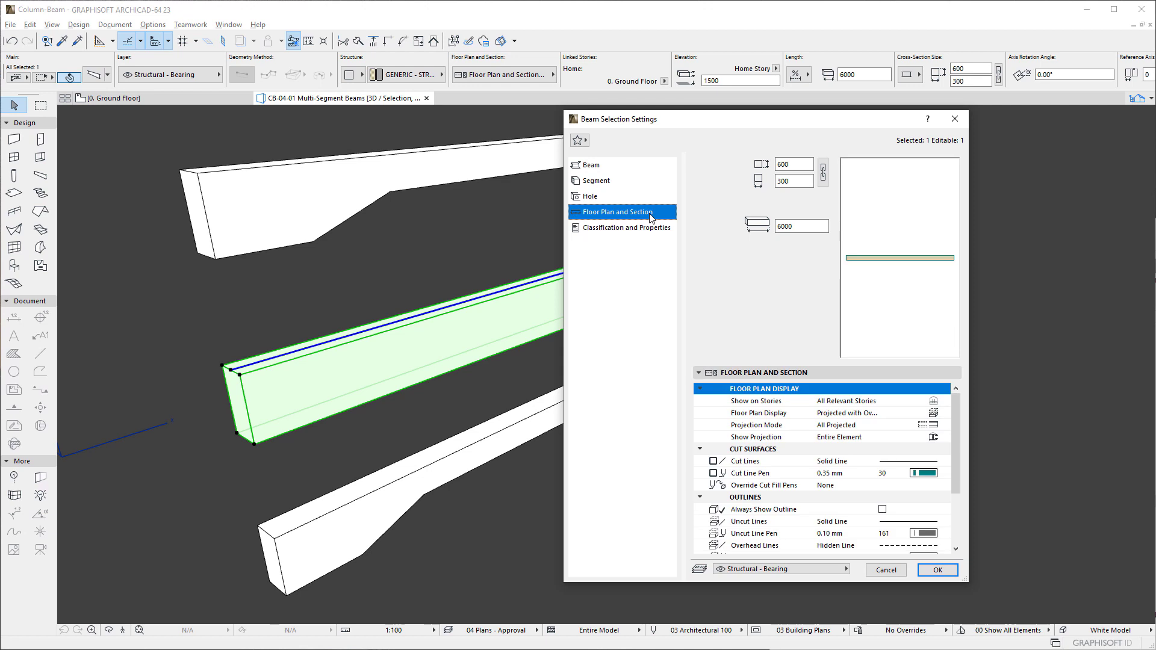
{"action": "left_click", "coordinate": [650, 232]}
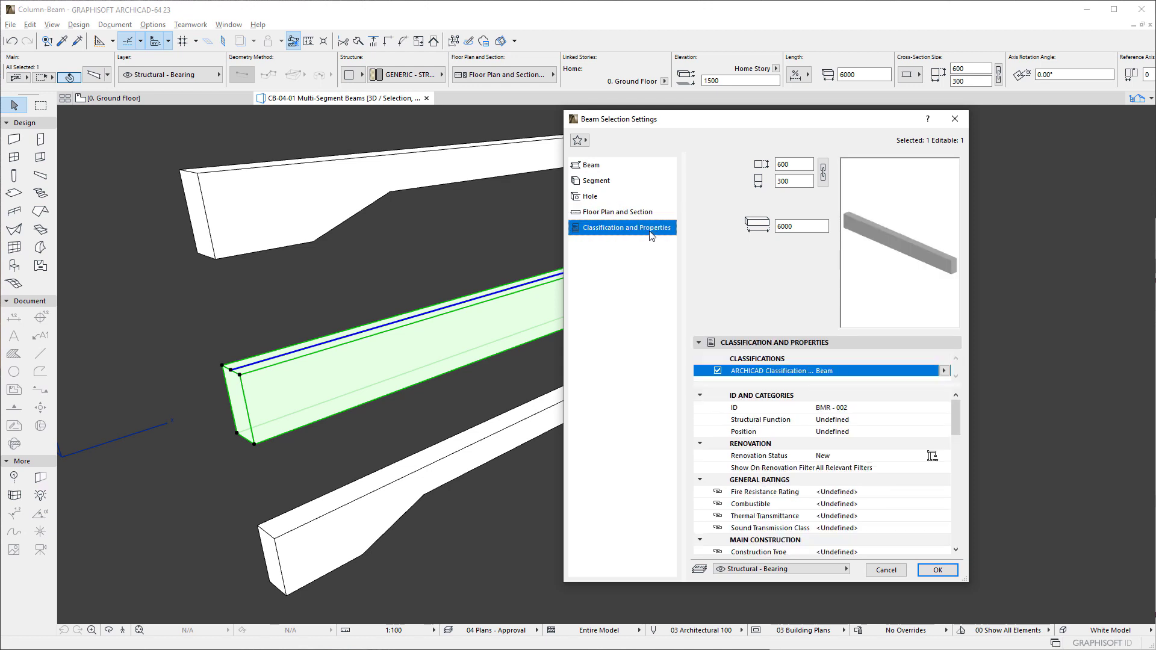
{"action": "left_click", "coordinate": [647, 167]}
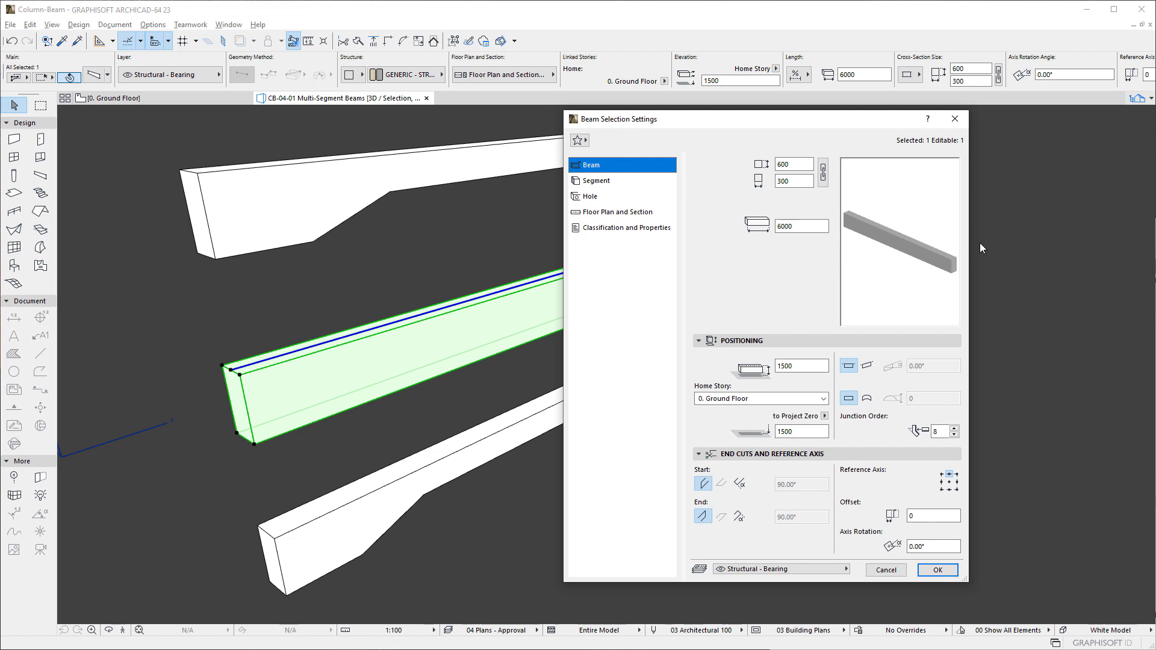
{"action": "left_click", "coordinate": [938, 341]}
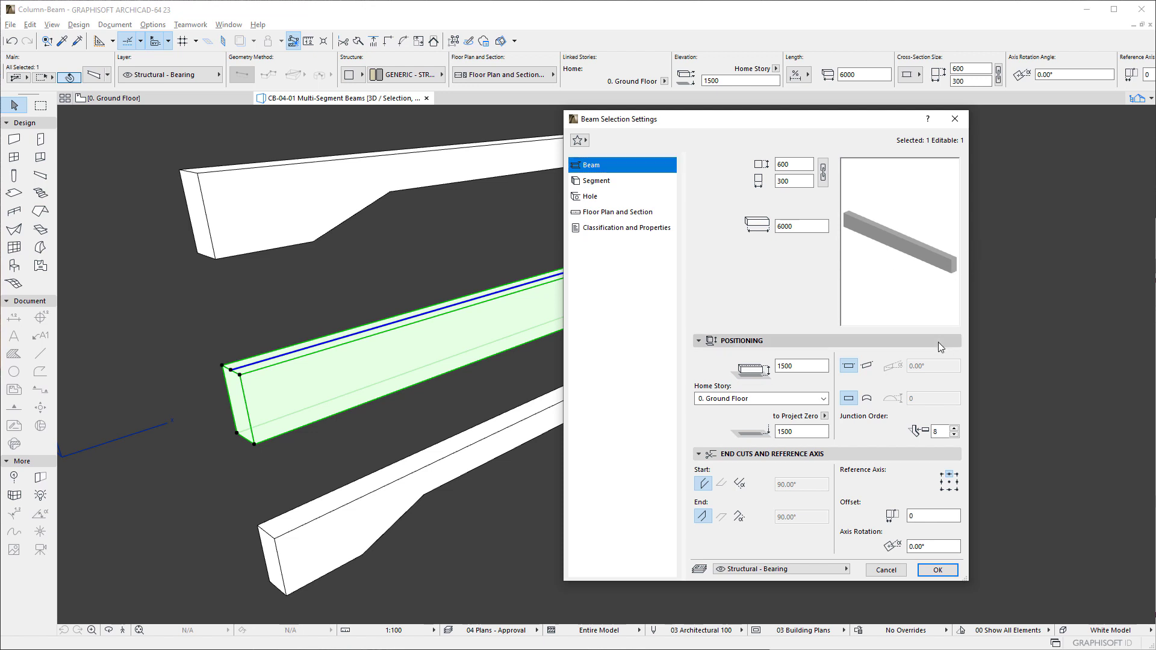
{"action": "left_click", "coordinate": [939, 342]}
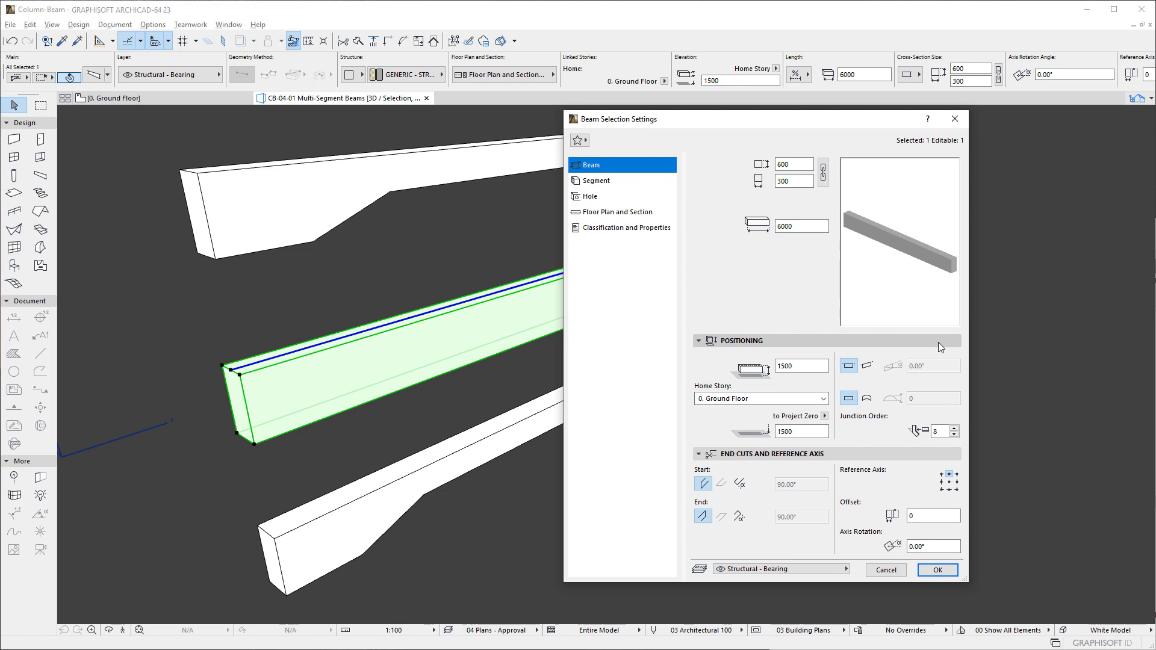
{"action": "left_click", "coordinate": [939, 453]}
{"action": "left_click", "coordinate": [938, 456]}
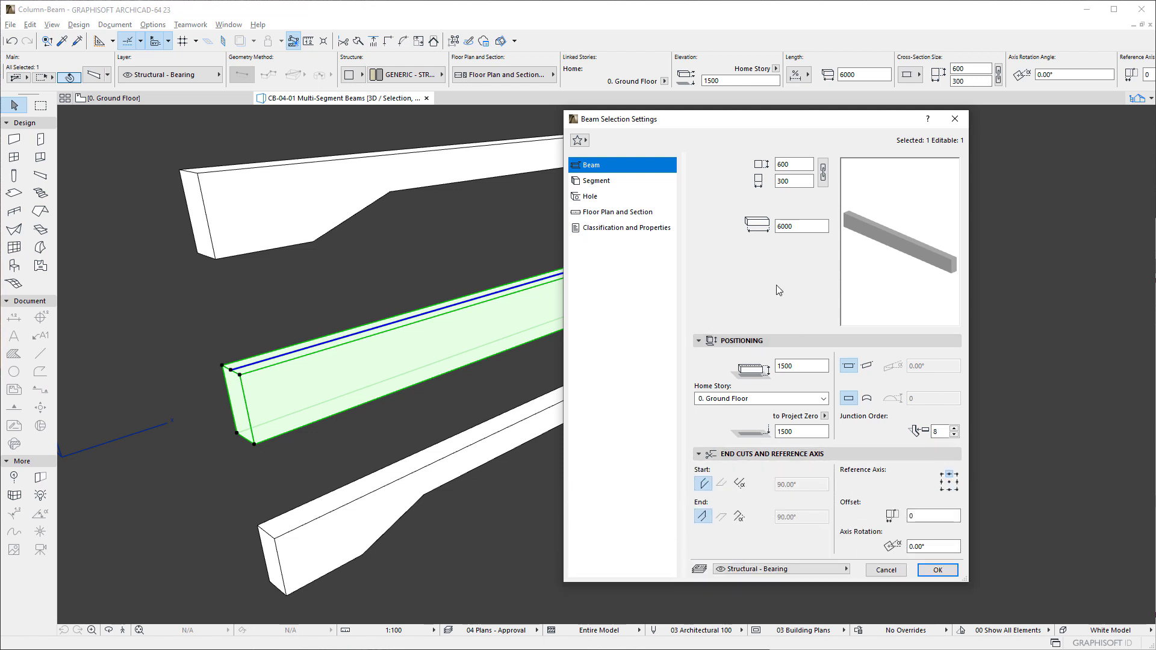
Make the beam multi-segmented and split it into 3000, 1500, 750, 375 and 375 segments.
{"action": "left_click", "coordinate": [641, 187]}
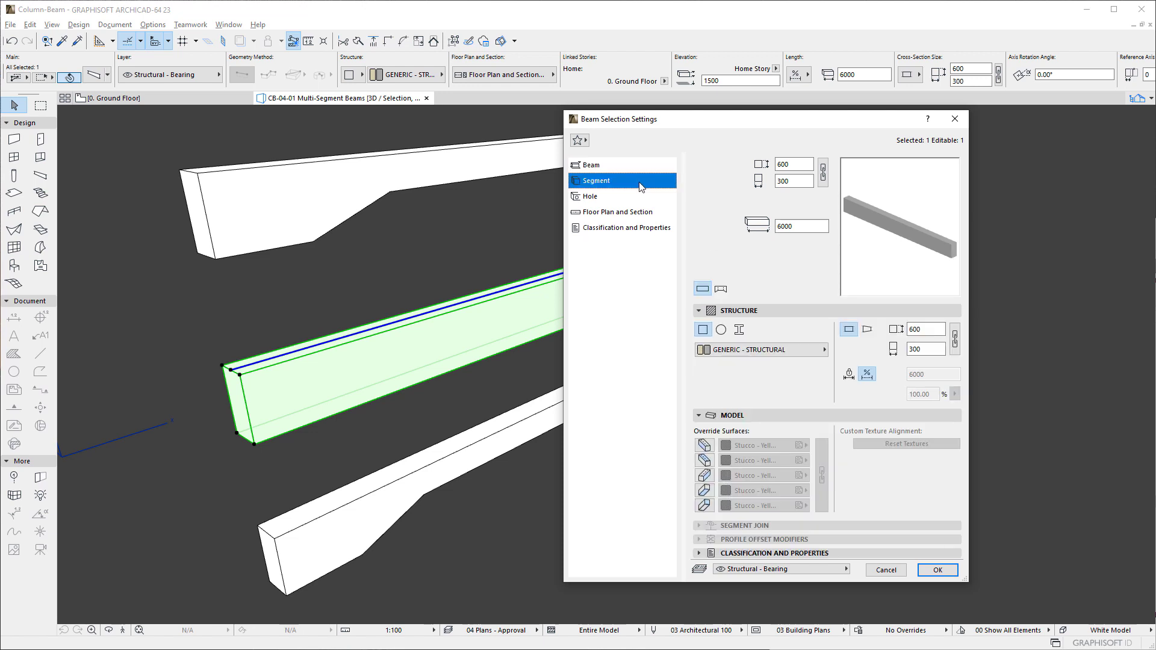
{"action": "left_click", "coordinate": [721, 290]}
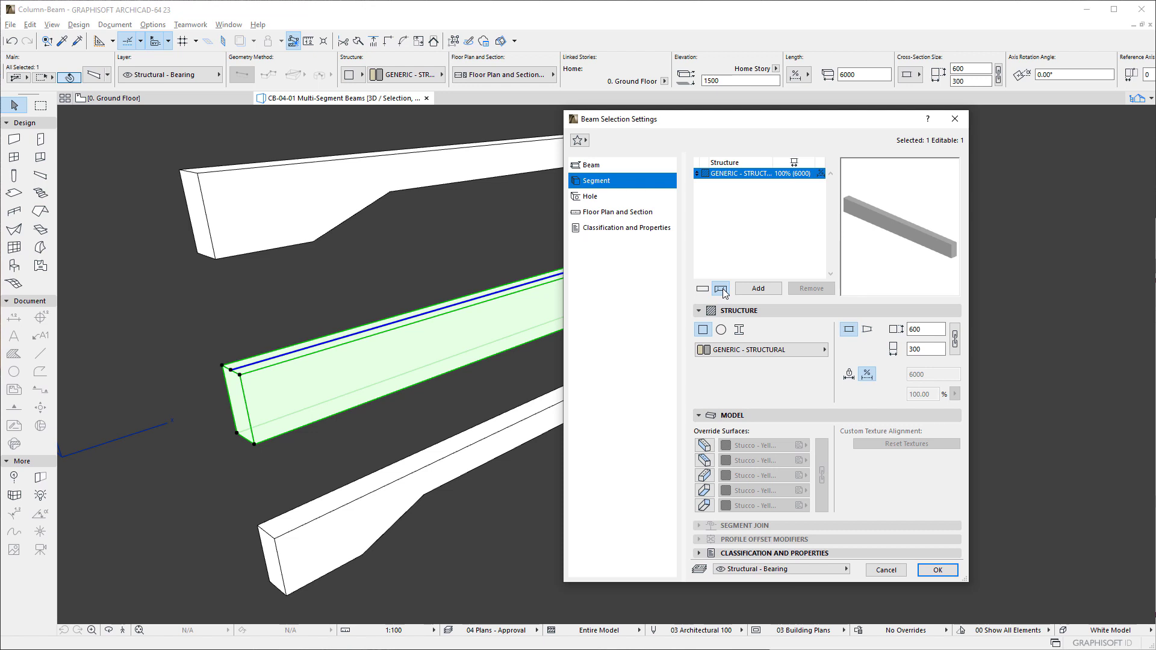
{"action": "left_click", "coordinate": [777, 290]}
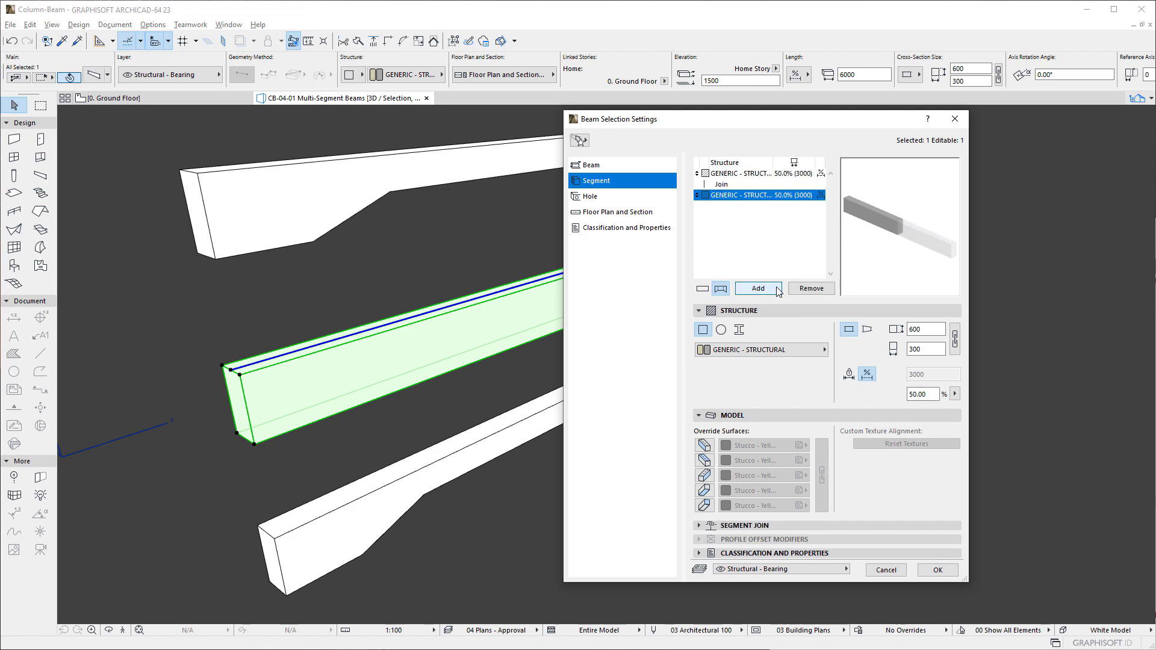
{"action": "left_click", "coordinate": [777, 290]}
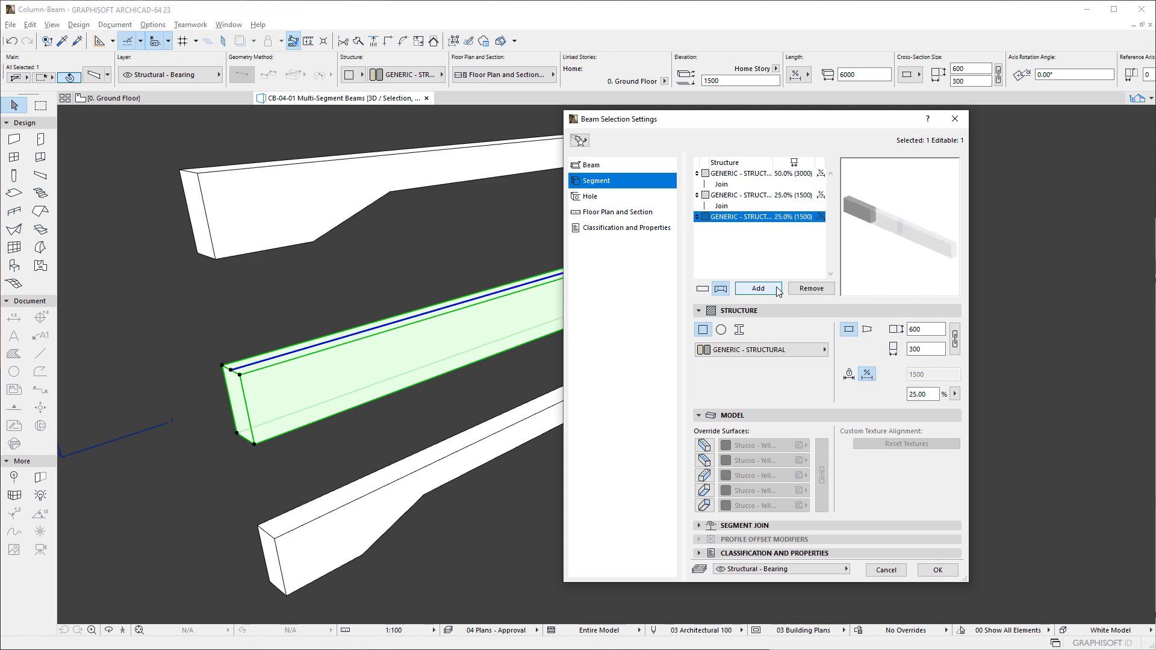
{"action": "left_click", "coordinate": [777, 290]}
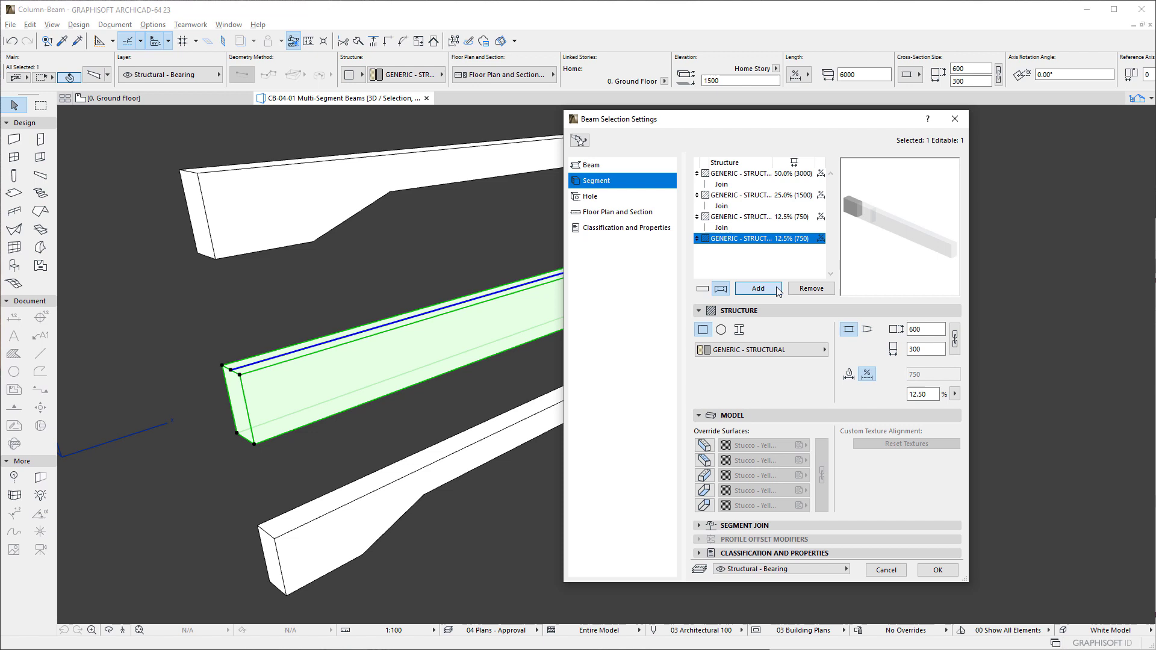
{"action": "left_click", "coordinate": [776, 291]}
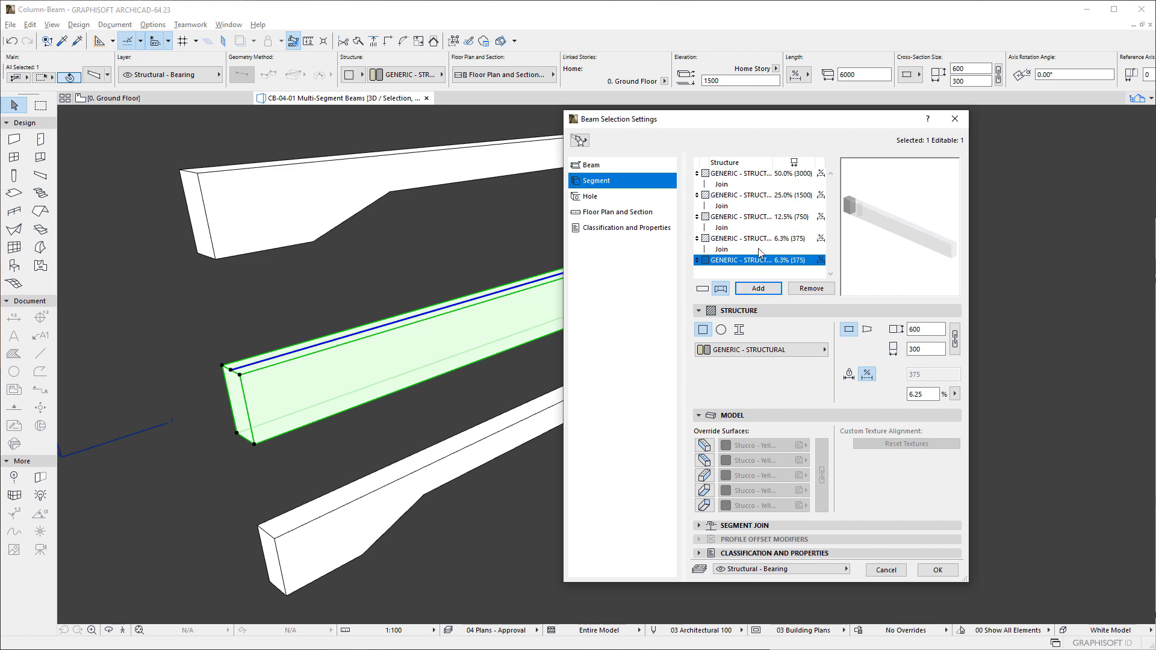
{"action": "left_click", "coordinate": [749, 208]}
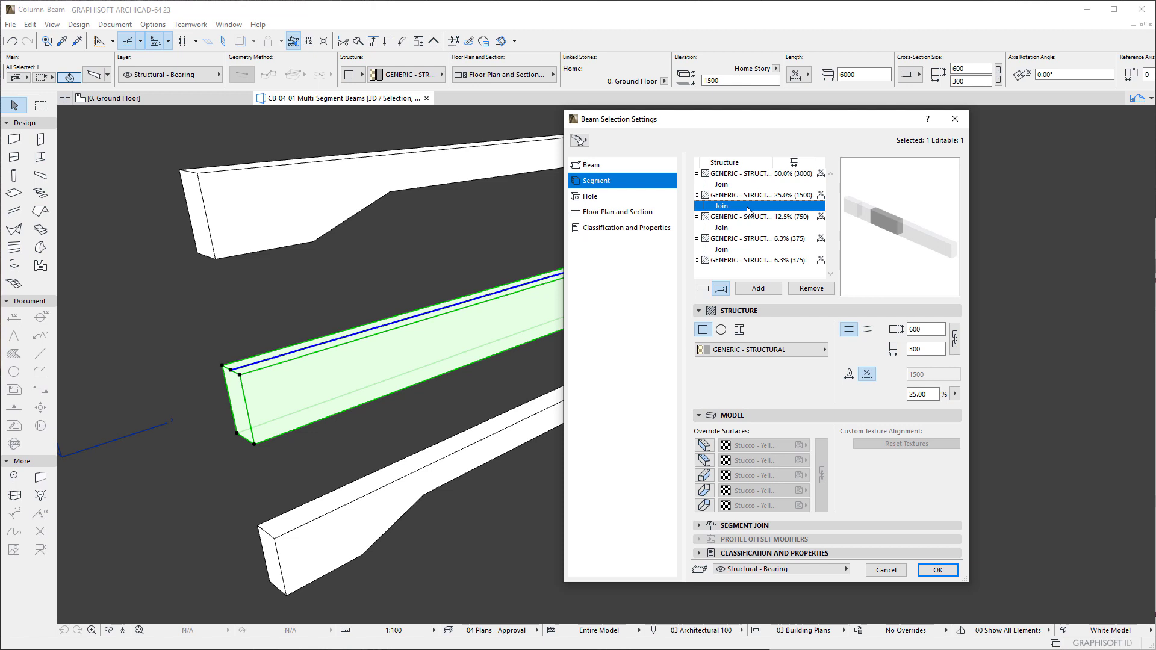
Select all five segment rows (750, 375, 375, 1500, 3000) together in the Structure list.
{"action": "left_click", "coordinate": [748, 208]}
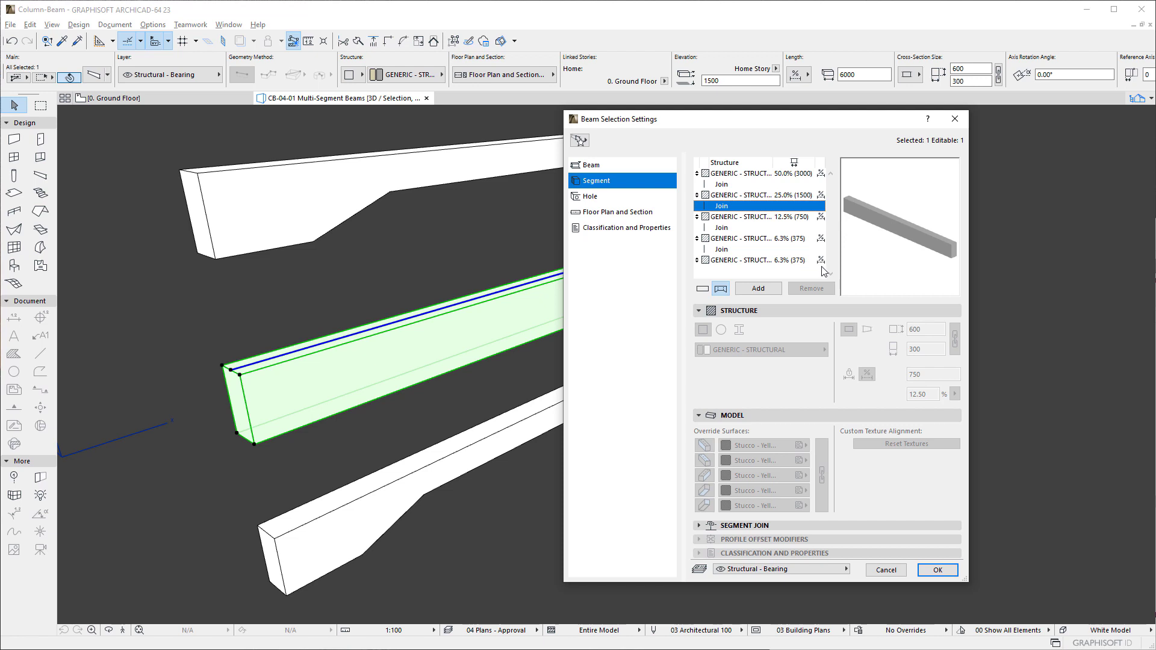
{"action": "left_click", "coordinate": [767, 218]}
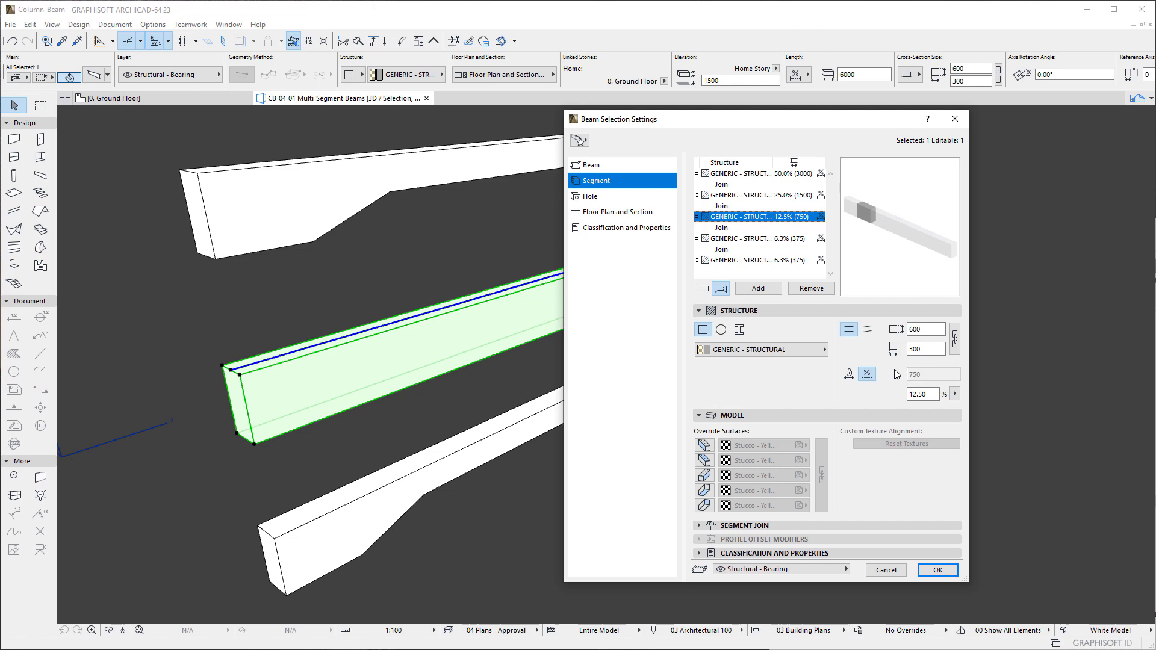
{"action": "left_click", "coordinate": [757, 262], "text": "ctrl"}
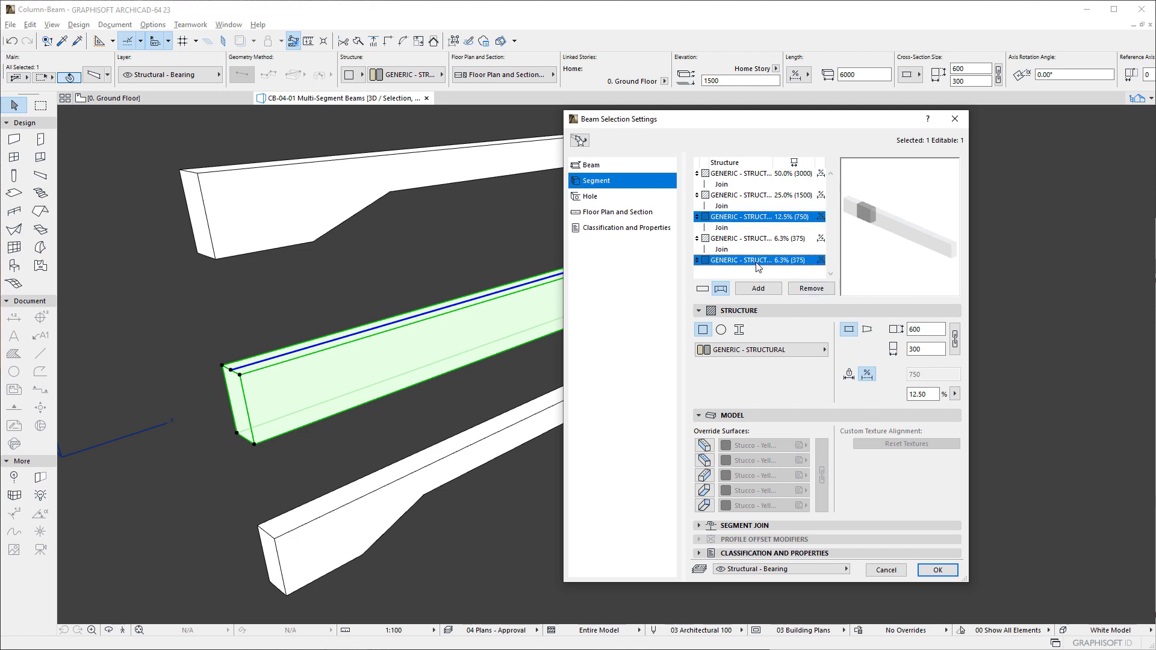
{"action": "left_click", "coordinate": [739, 239], "text": "ctrl"}
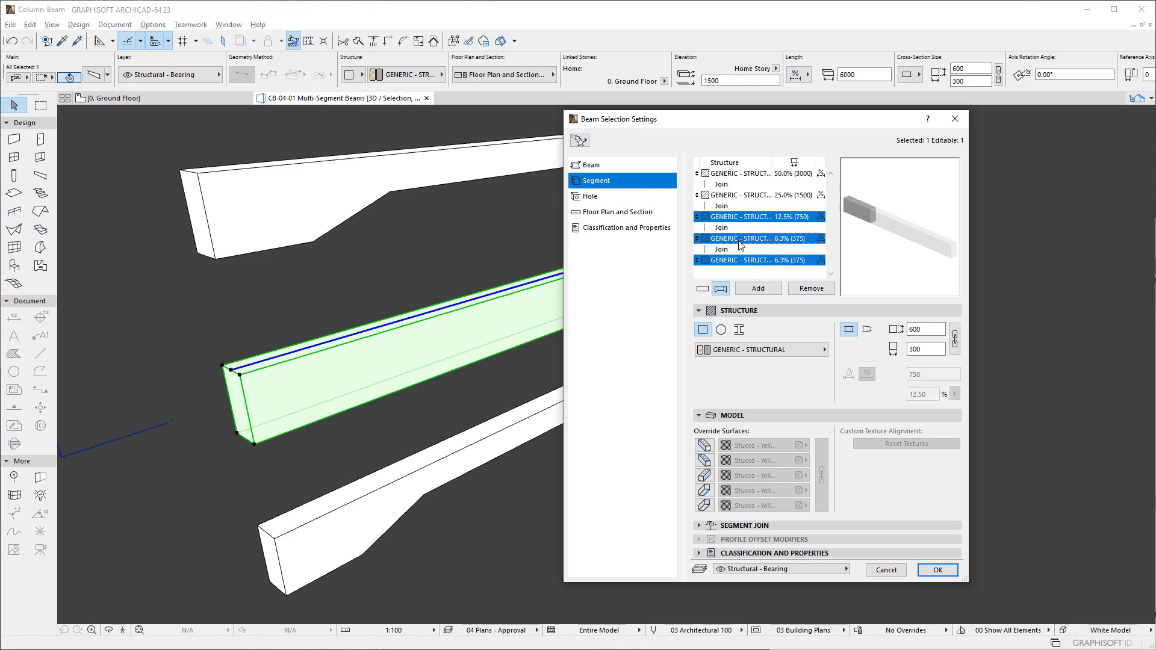
{"action": "left_click", "coordinate": [736, 196], "text": "ctrl"}
{"action": "left_click", "coordinate": [751, 174], "text": "ctrl"}
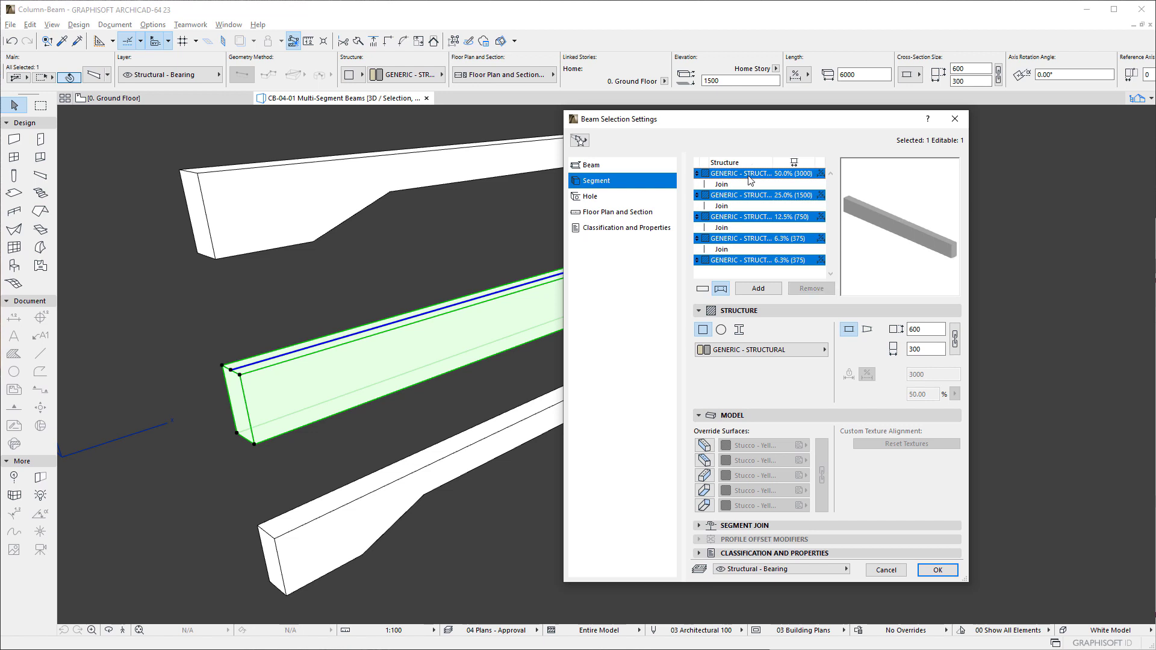
Assign ST-04 Concrete - Structural to all five segments and check the 750, 1500 and 3000 rows.
{"action": "left_click", "coordinate": [806, 350]}
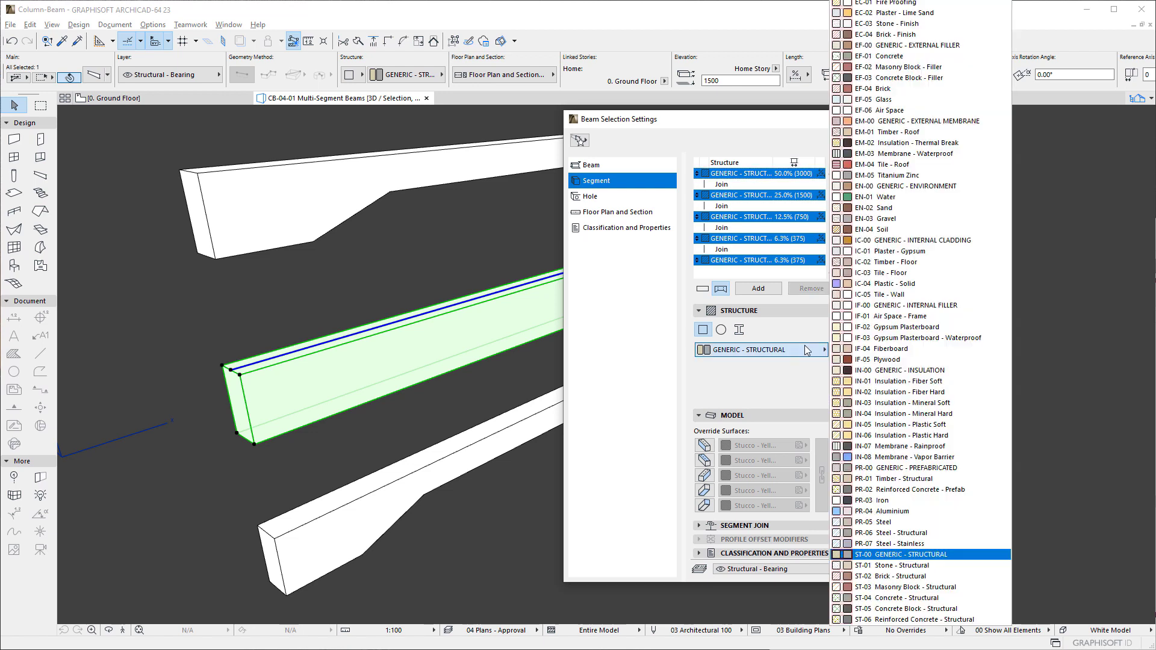
{"action": "left_click", "coordinate": [941, 597]}
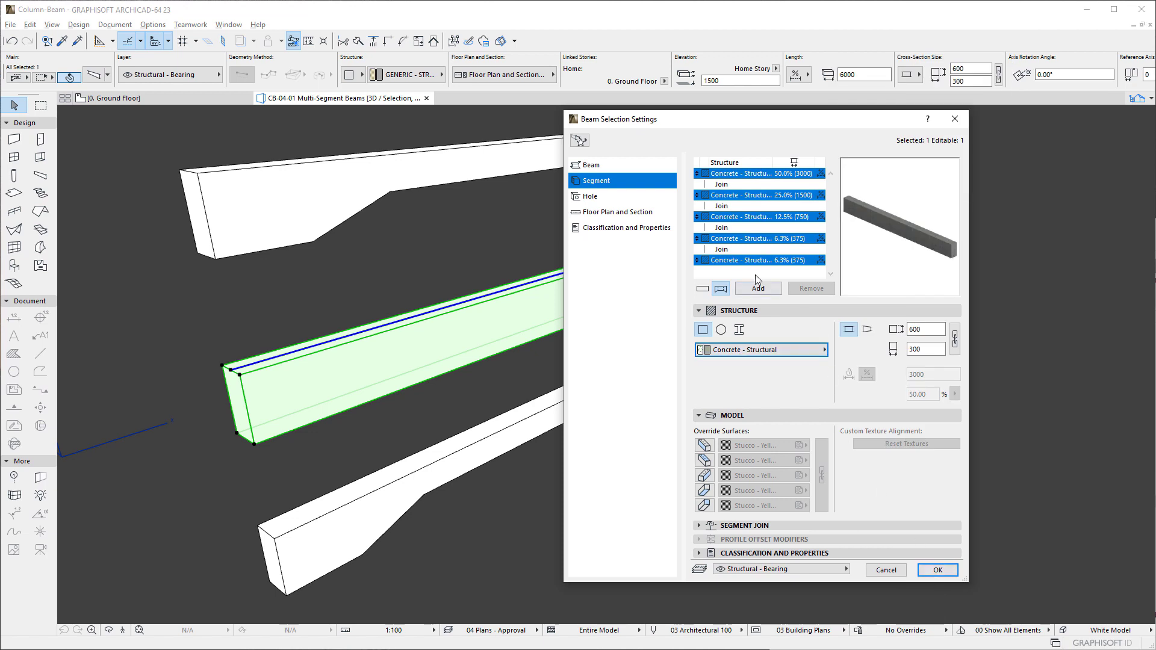
{"action": "left_click", "coordinate": [753, 229]}
{"action": "left_click", "coordinate": [757, 218]}
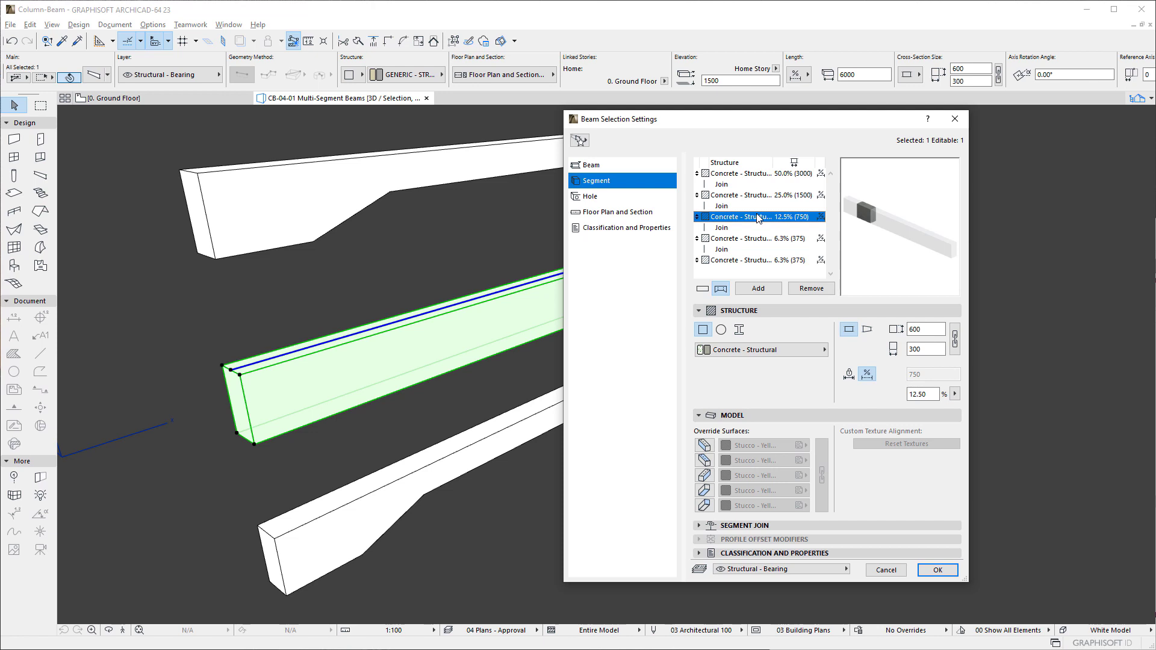
{"action": "left_click", "coordinate": [757, 196]}
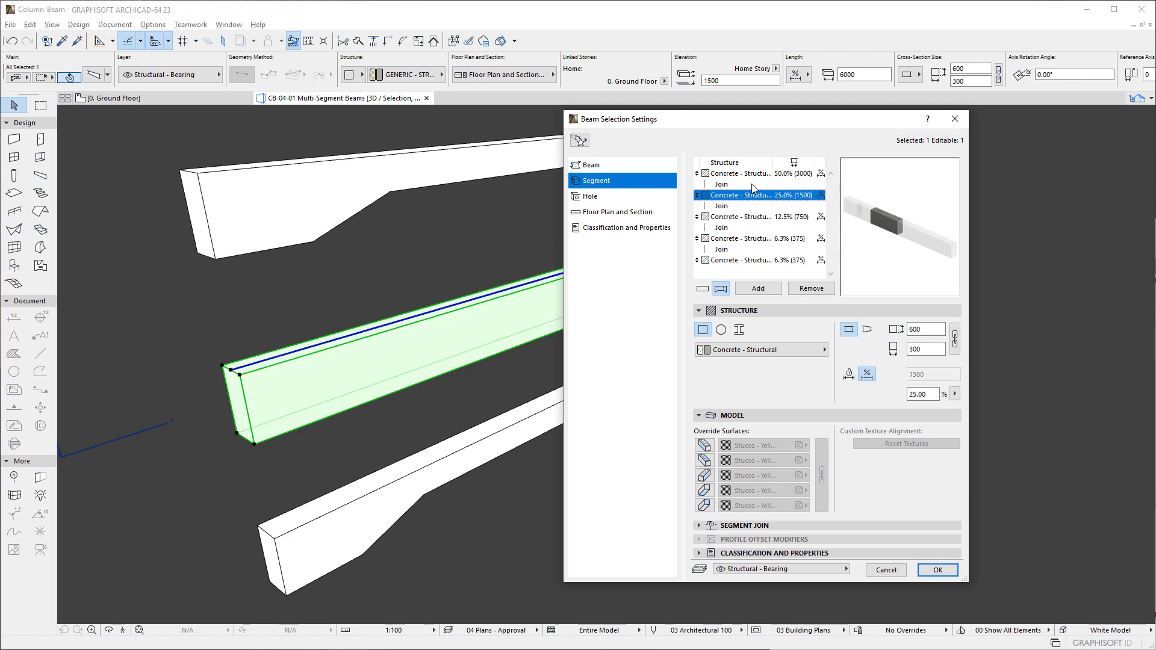
{"action": "left_click", "coordinate": [753, 176]}
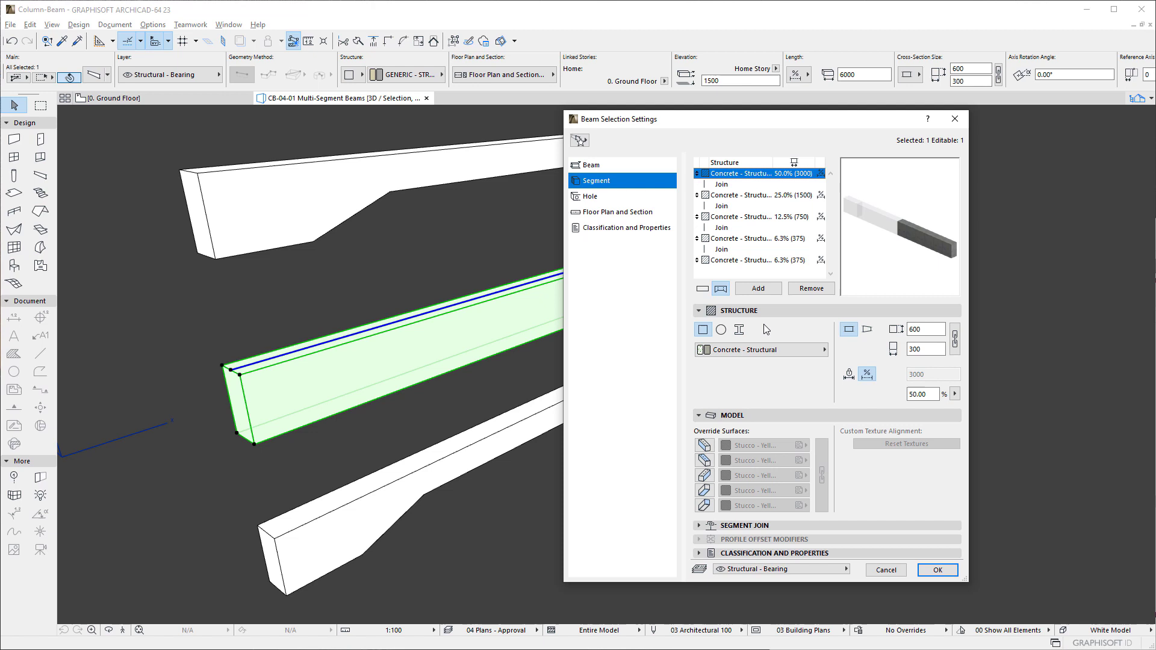
Try circular, complex and steel I-section profiles on the 3000 segment, then revert it to rectangular concrete.
{"action": "left_click", "coordinate": [721, 331]}
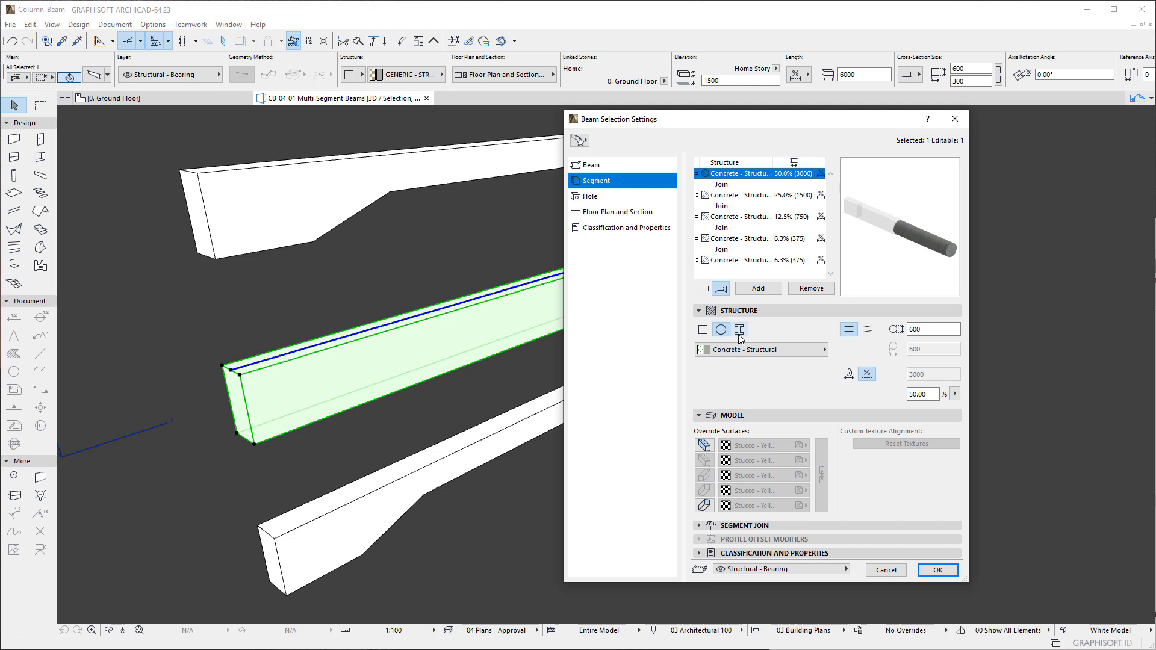
{"action": "left_click", "coordinate": [743, 333]}
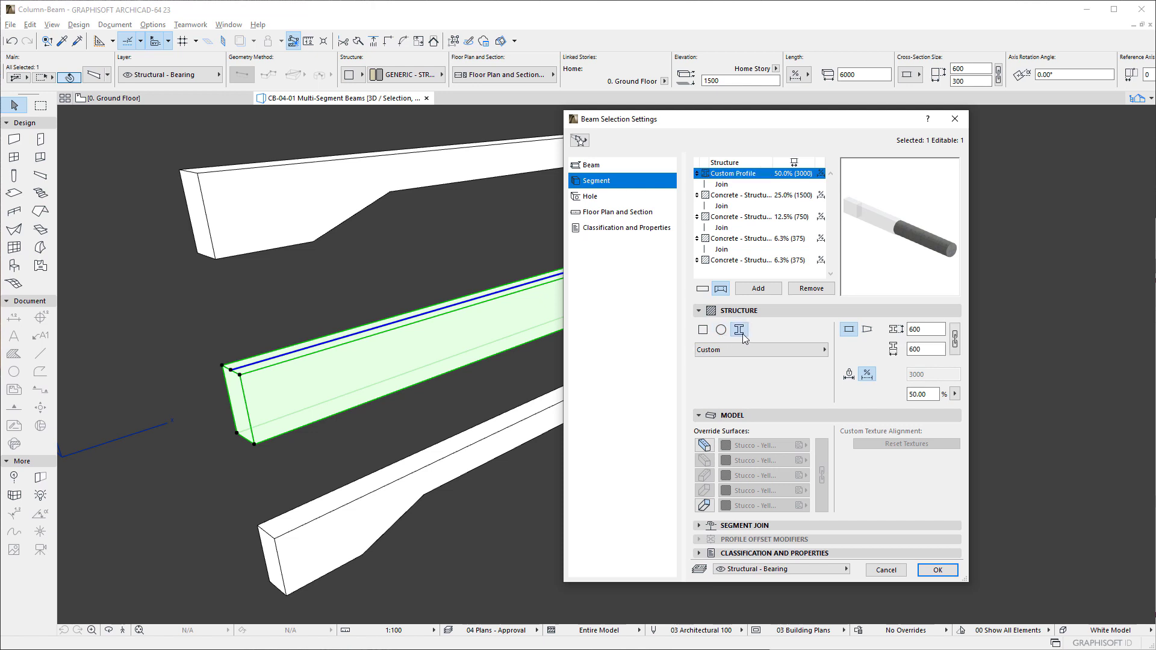
{"action": "left_click", "coordinate": [805, 352]}
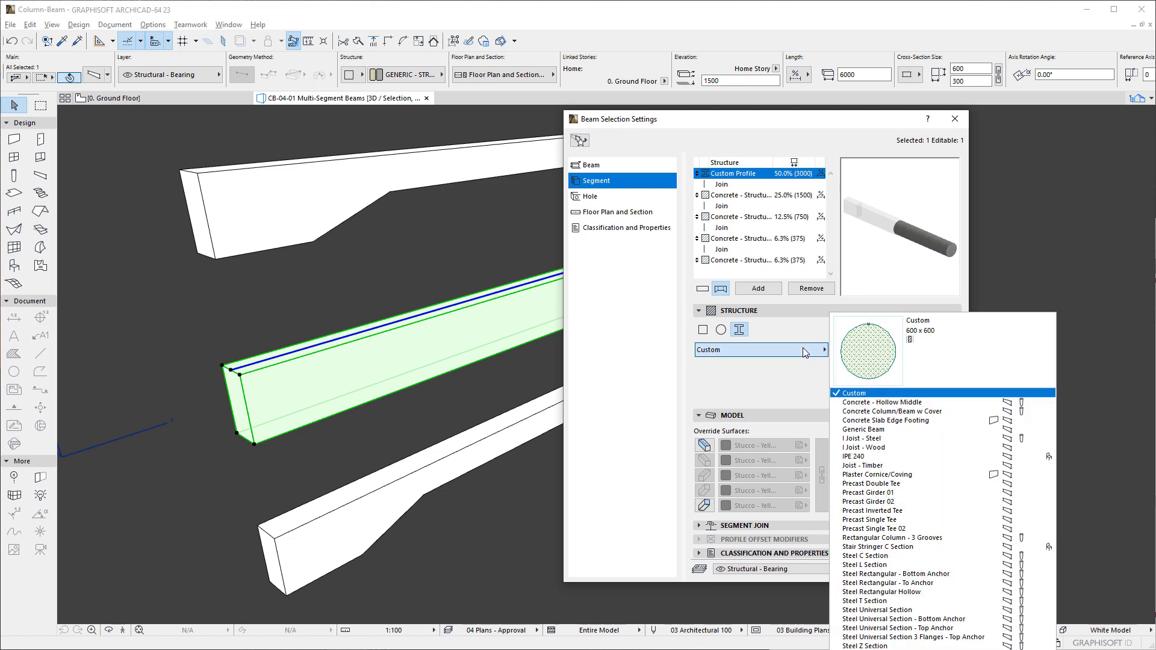
{"action": "left_click", "coordinate": [964, 631]}
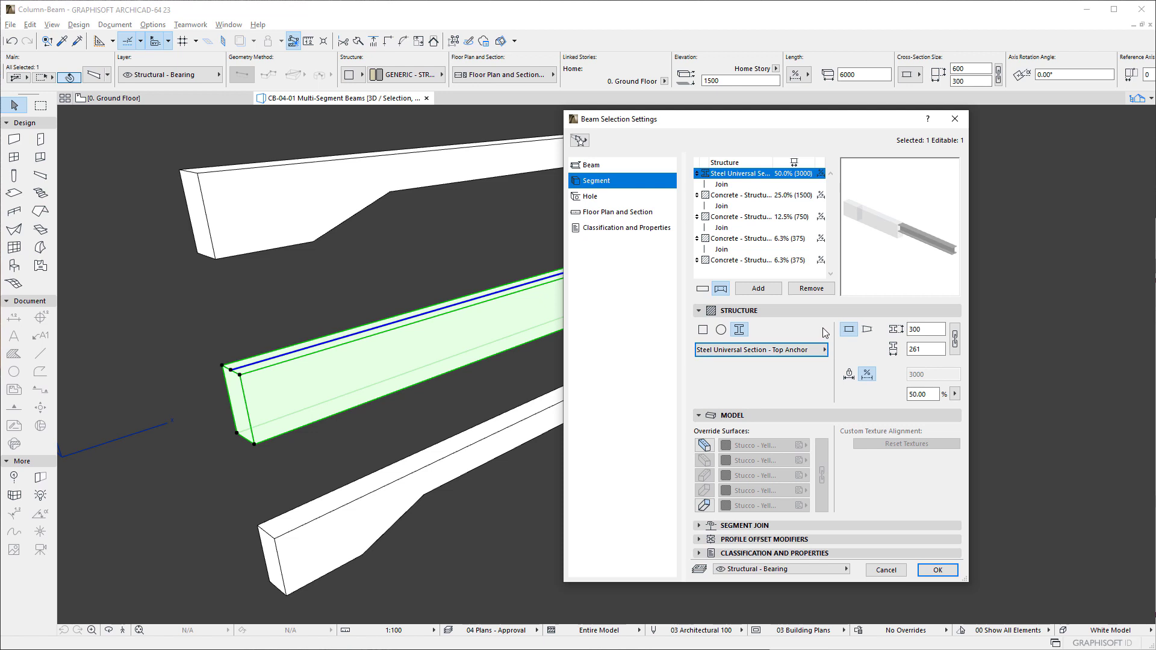
{"action": "left_click", "coordinate": [703, 330]}
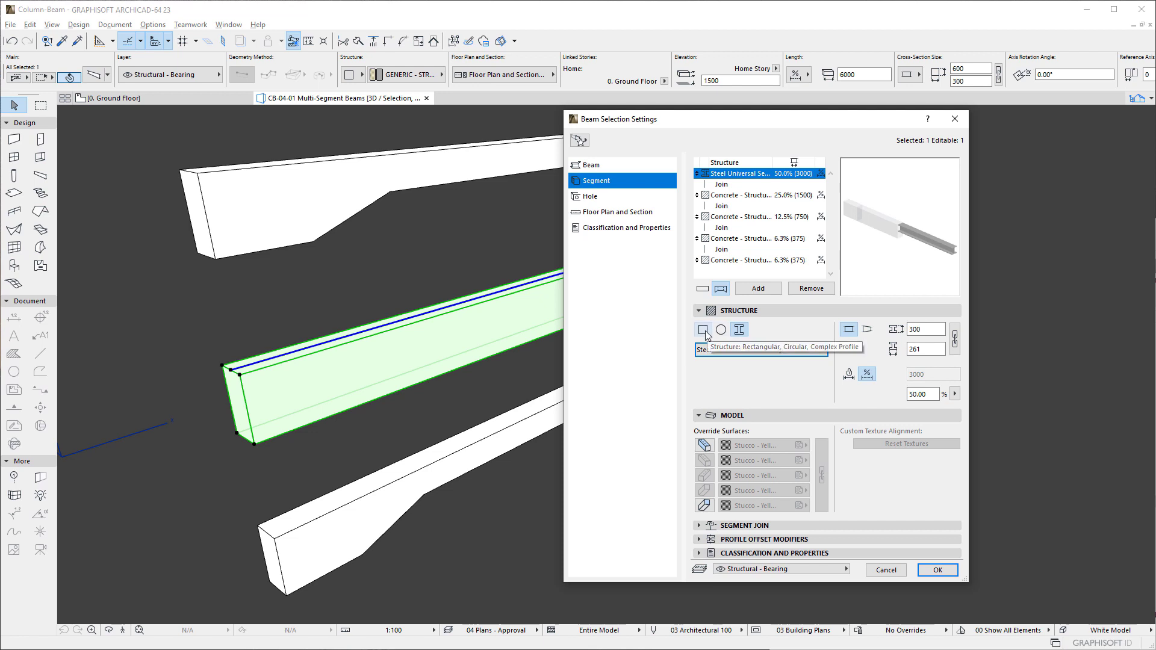
Set the first segment's section to 600 wide by 300 high.
{"action": "double_click", "coordinate": [927, 349]}
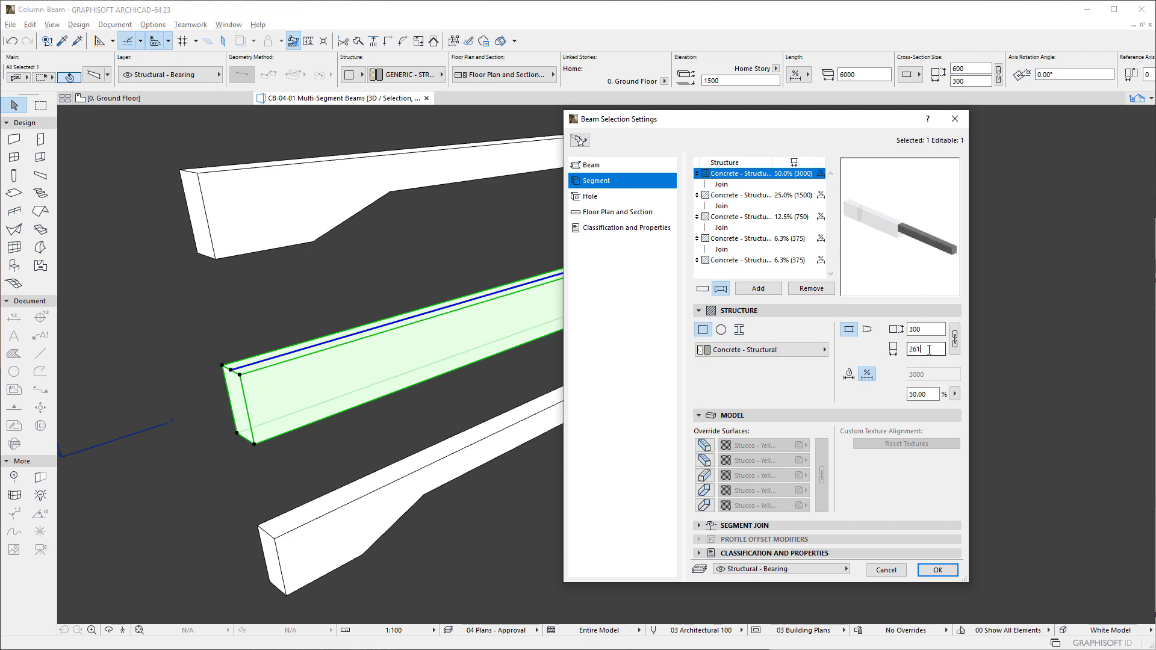
{"action": "type", "text": "300"}
{"action": "double_click", "coordinate": [927, 332]}
{"action": "type", "text": "60"}
Make the second and fourth segments tapered between 600 and 300 wide.
{"action": "left_click", "coordinate": [750, 196]}
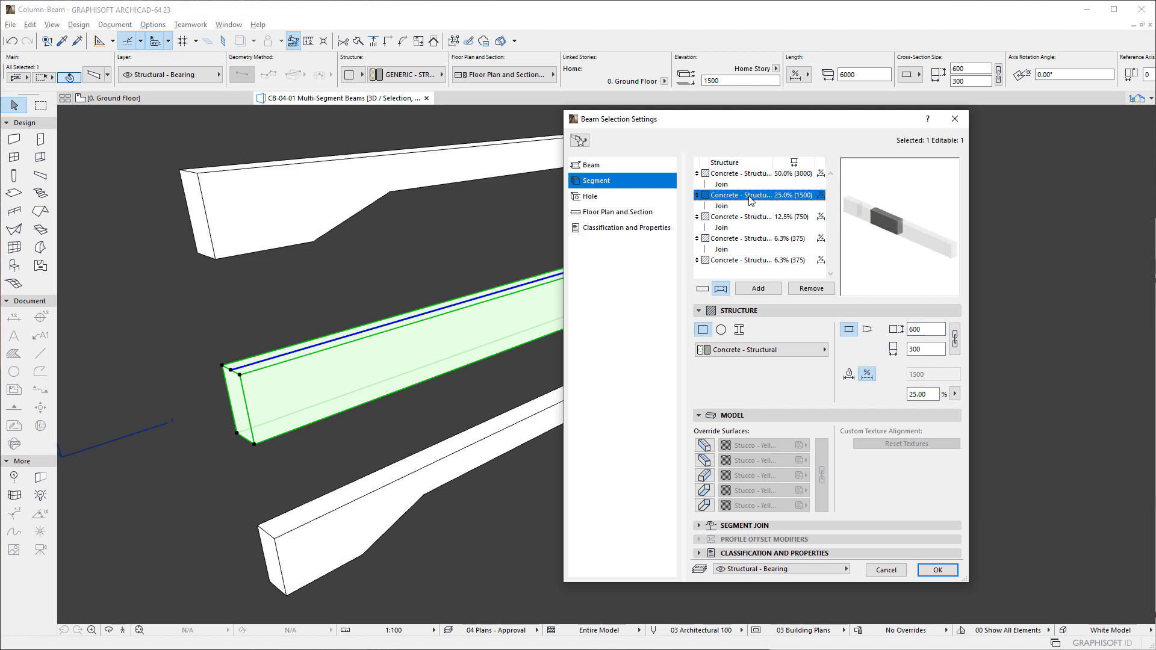
{"action": "left_click", "coordinate": [867, 331]}
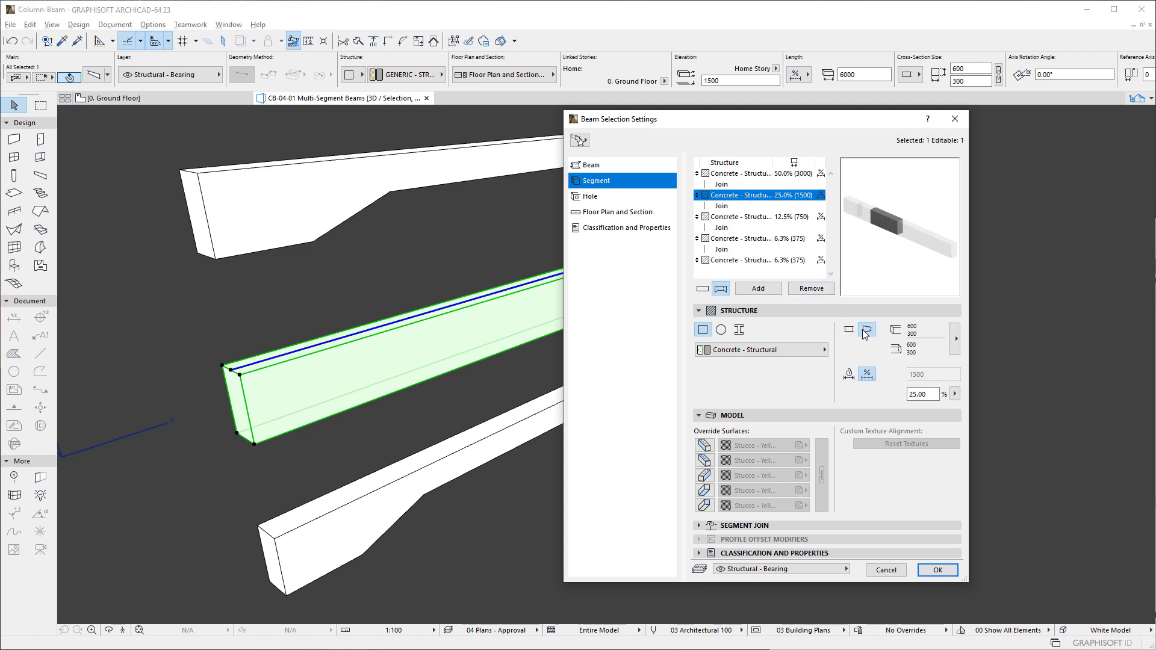
{"action": "left_click", "coordinate": [955, 341]}
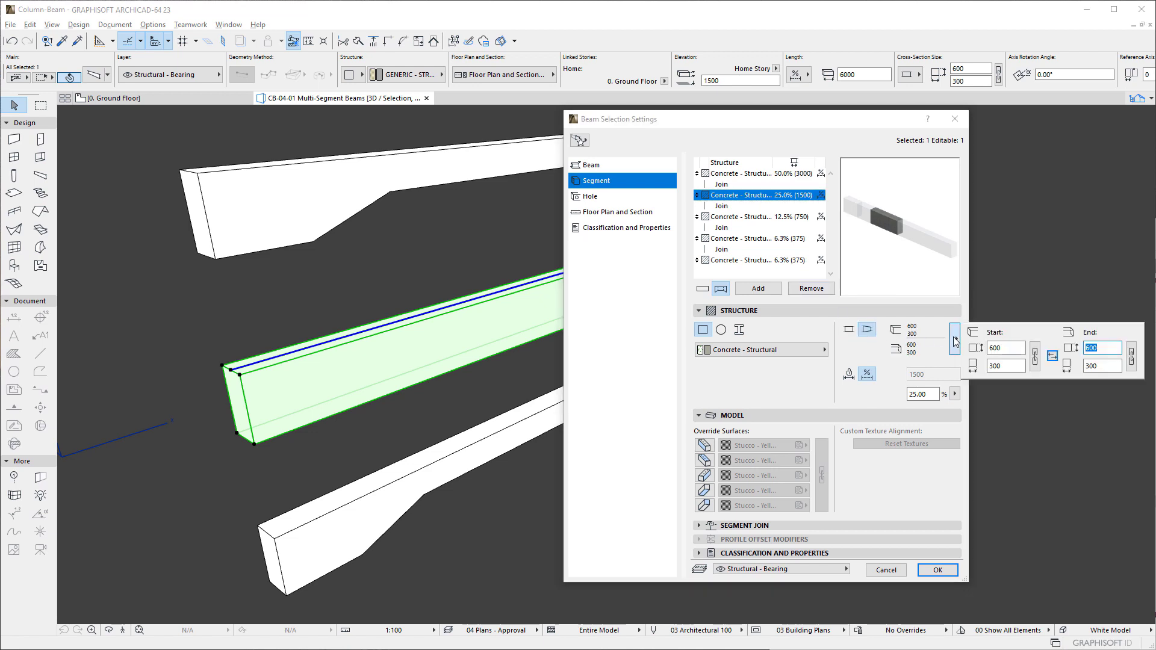
{"action": "type", "text": "300"}
{"action": "key", "text": "Return"}
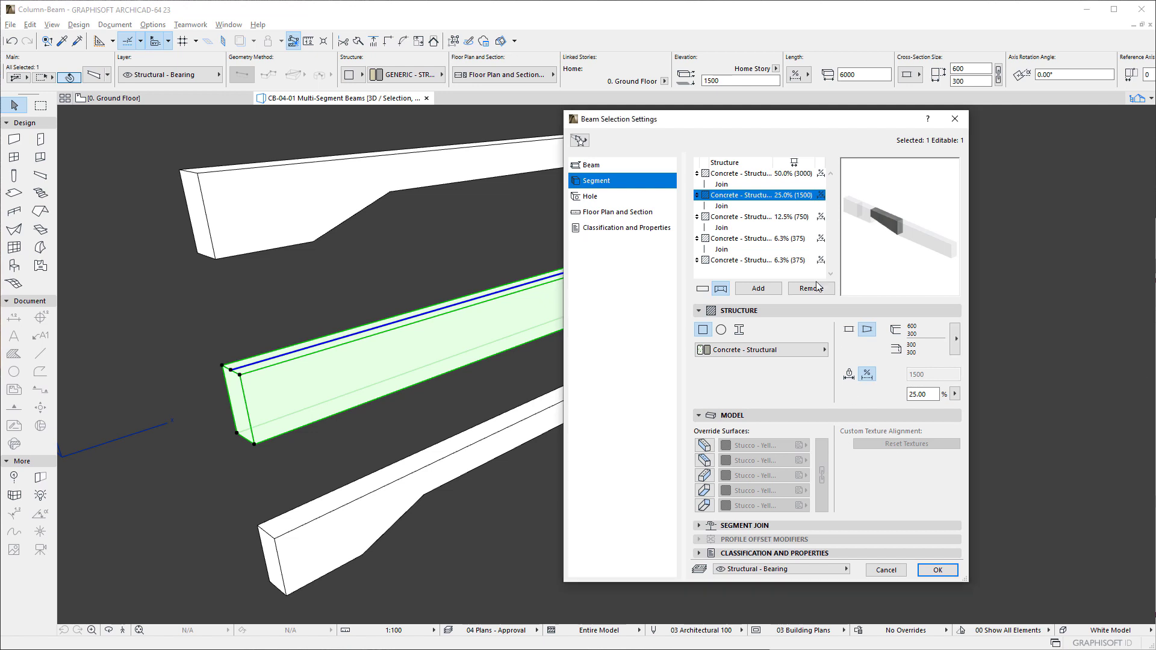
{"action": "left_click", "coordinate": [768, 239]}
{"action": "left_click", "coordinate": [867, 329]}
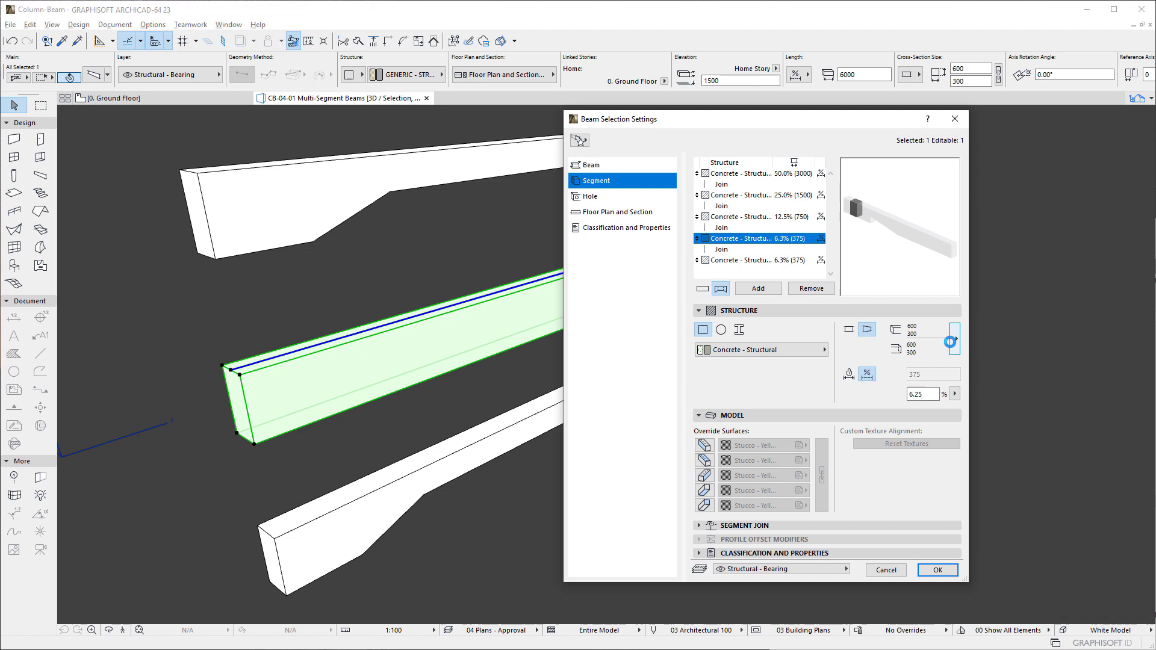
{"action": "left_click", "coordinate": [956, 341]}
{"action": "double_click", "coordinate": [1006, 347]}
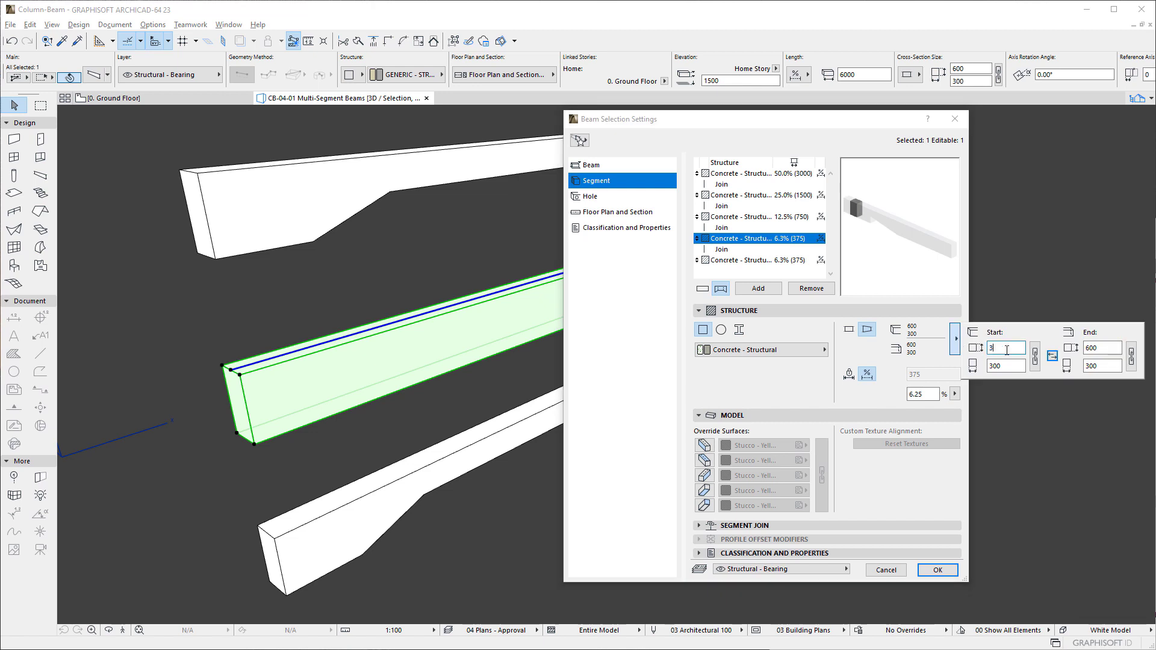
{"action": "type", "text": "300"}
{"action": "left_click", "coordinate": [846, 353]}
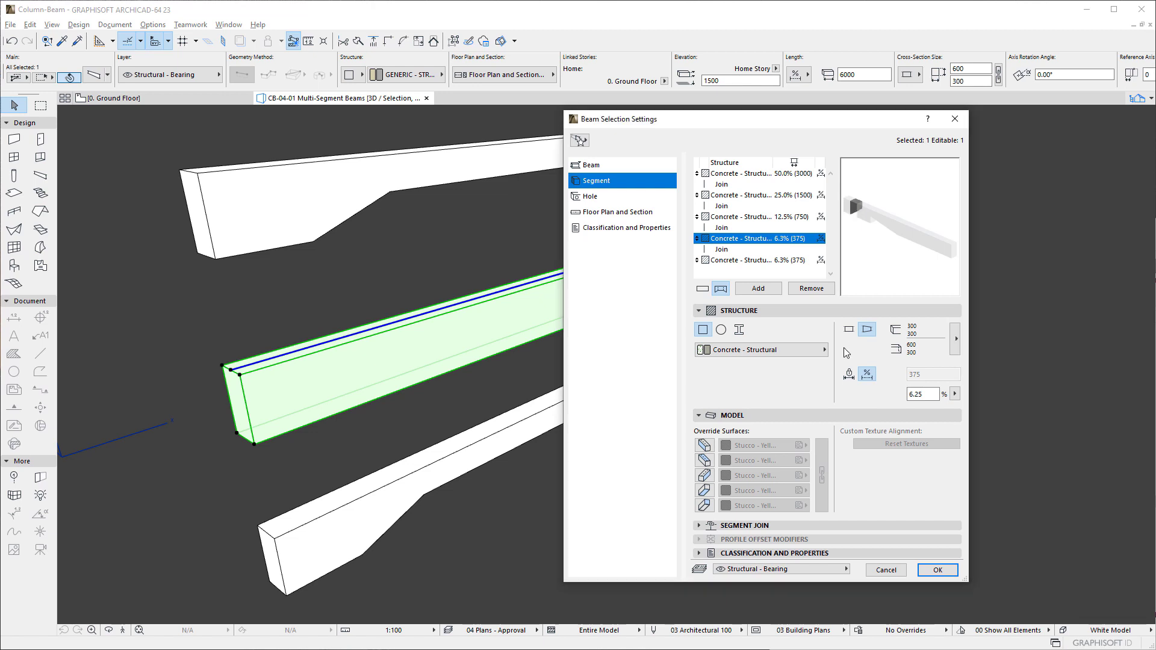
Narrow the third segment's width to 300.
{"action": "left_click", "coordinate": [795, 217]}
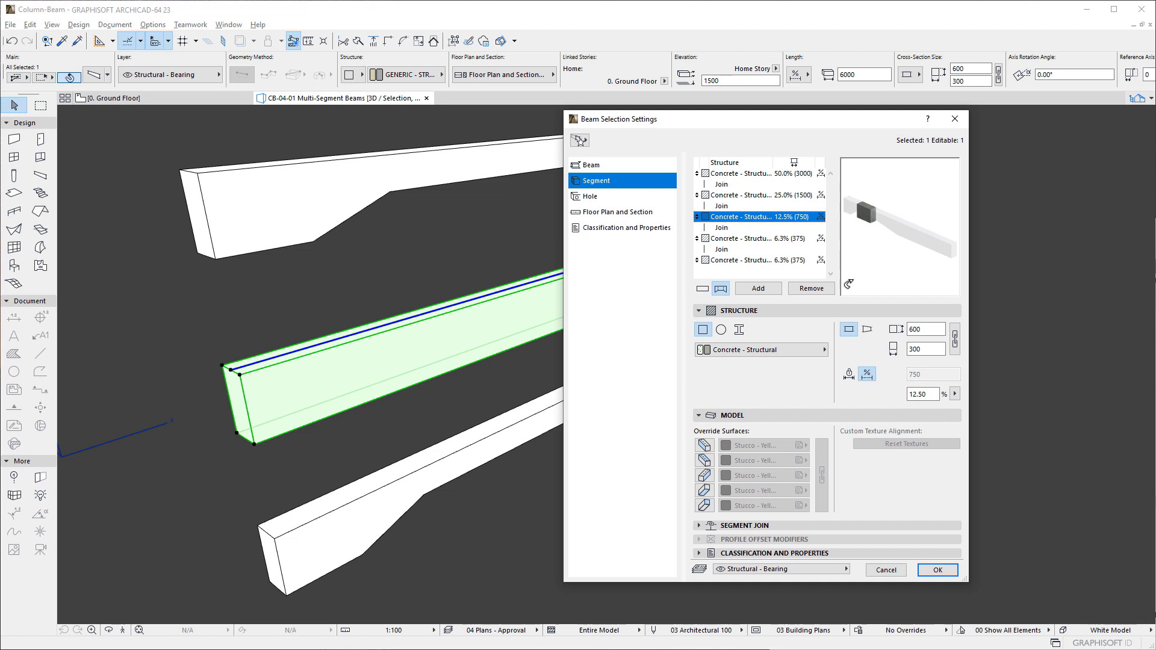
{"action": "double_click", "coordinate": [925, 329]}
{"action": "type", "text": "30"}
Lock the first and second segments to a fixed length of 750.
{"action": "left_click", "coordinate": [751, 175]}
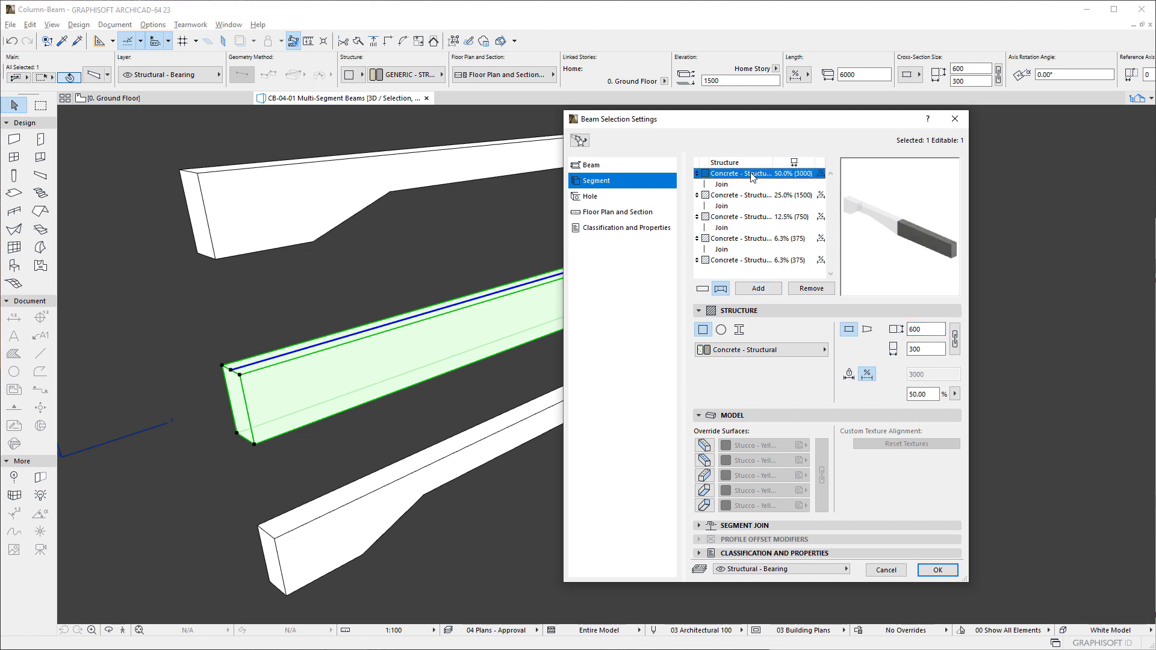
{"action": "left_click", "coordinate": [848, 375]}
{"action": "type", "text": "750"}
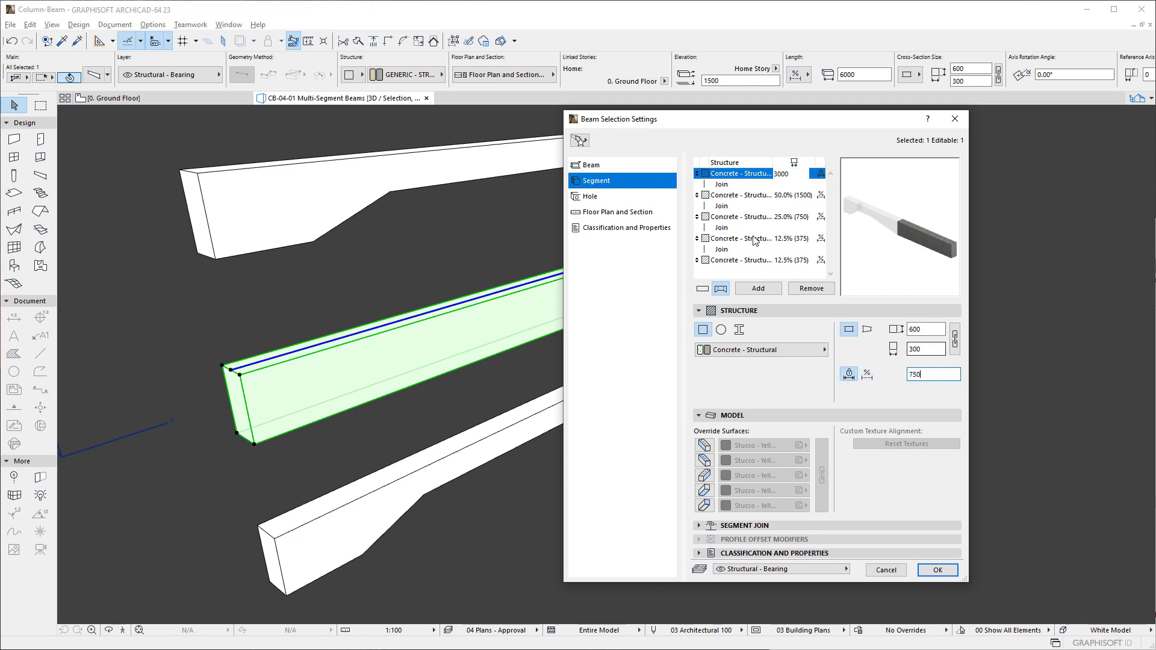
{"action": "left_click", "coordinate": [758, 195]}
{"action": "left_click", "coordinate": [848, 375]}
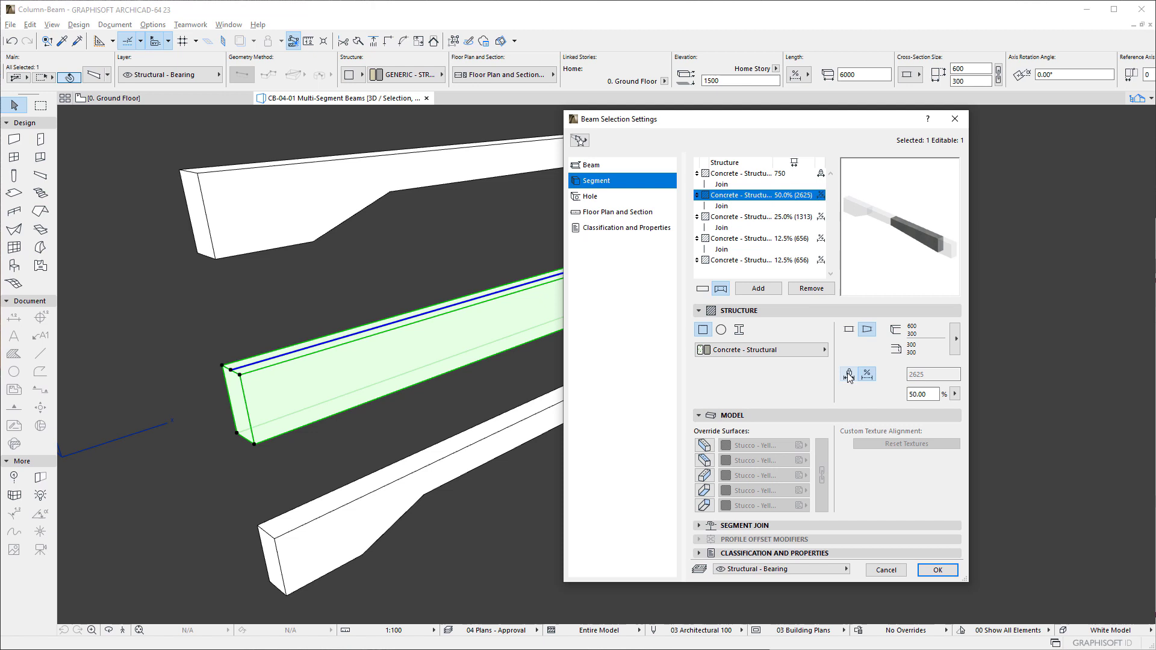
{"action": "type", "text": "750"}
Fix the fourth and last segments at 750, leaving the middle 3000, and apply.
{"action": "left_click", "coordinate": [746, 241]}
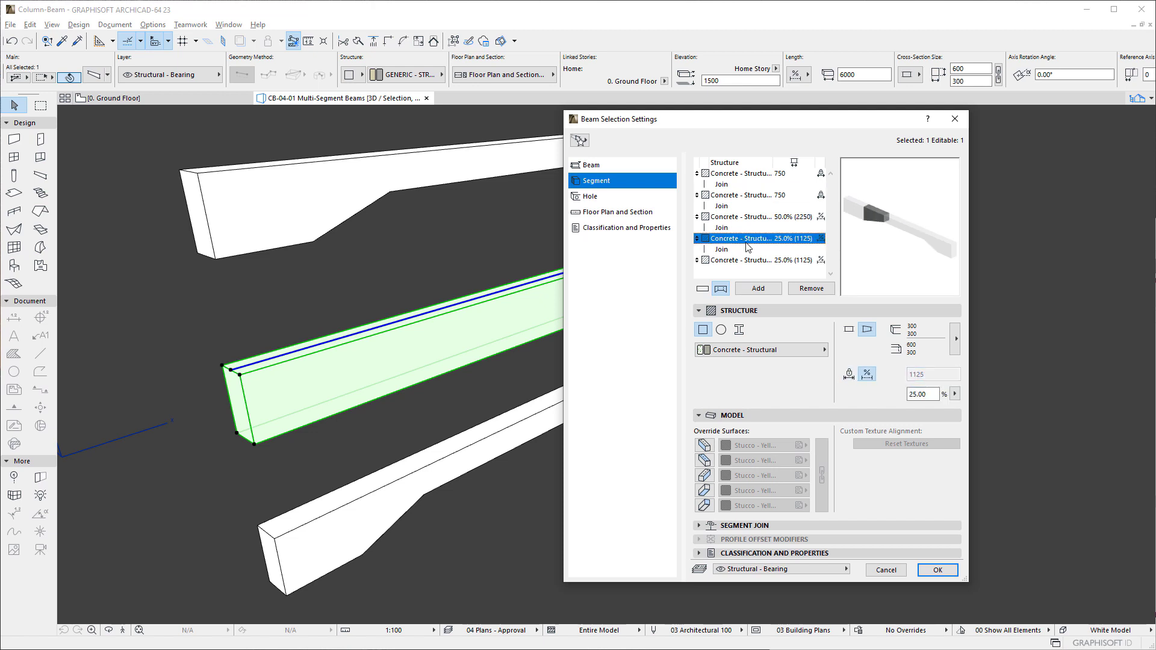
{"action": "left_click", "coordinate": [848, 376]}
{"action": "type", "text": "750"}
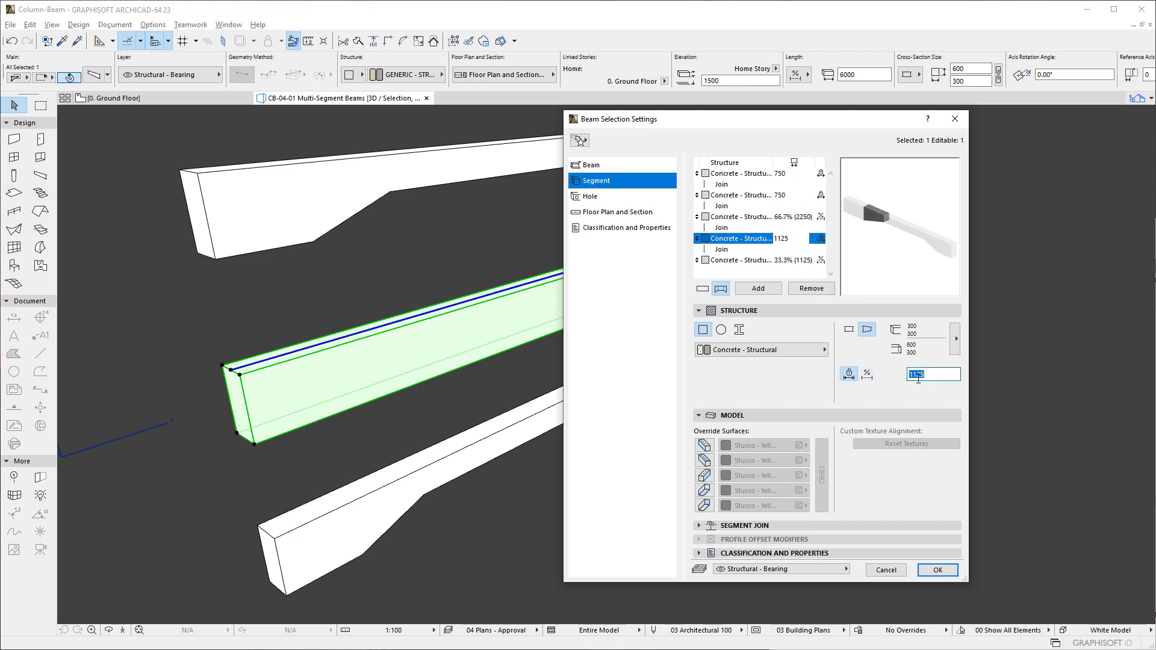
{"action": "left_click", "coordinate": [759, 261]}
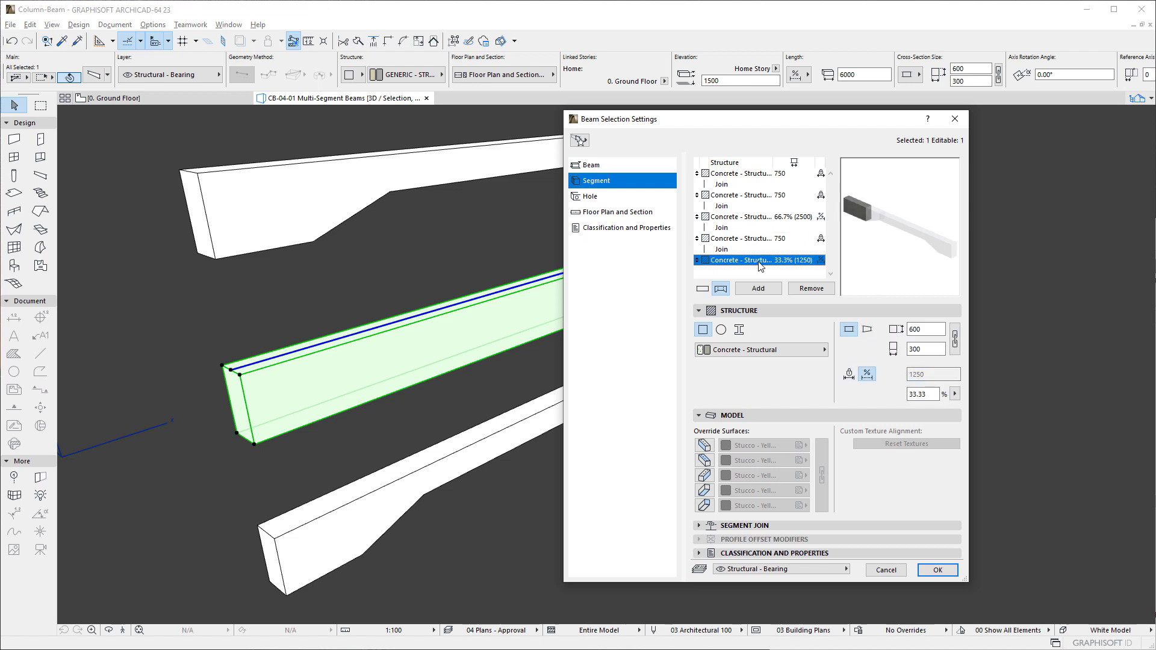
{"action": "left_click", "coordinate": [849, 374]}
{"action": "double_click", "coordinate": [922, 374]}
{"action": "type", "text": "750"}
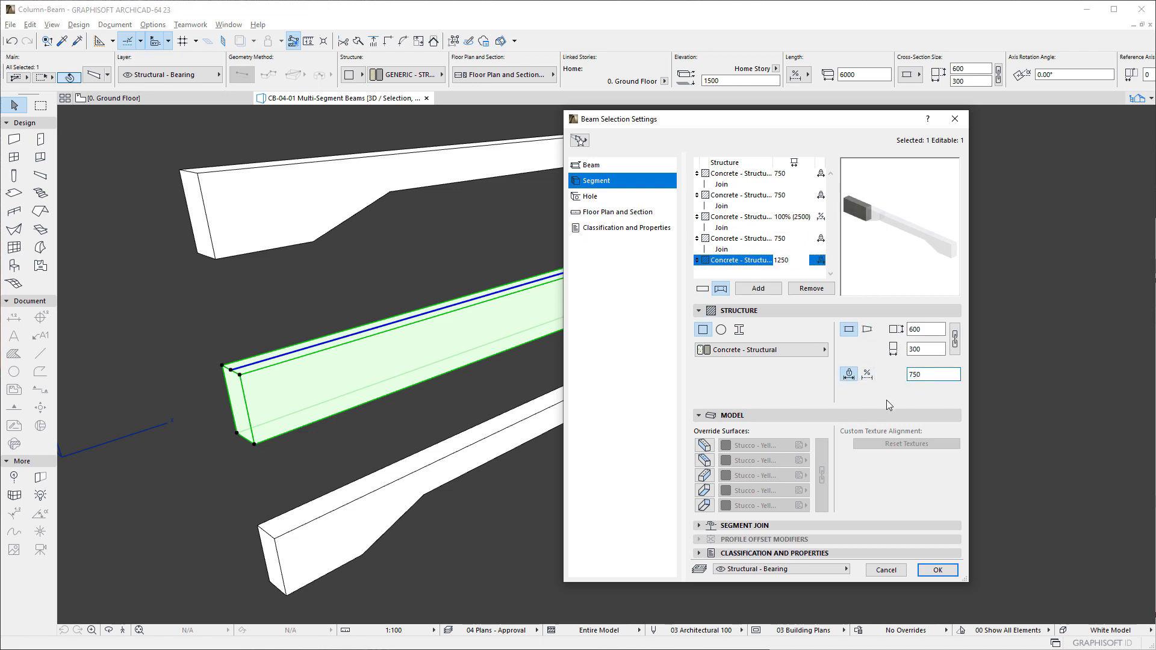
{"action": "key", "text": "Tab"}
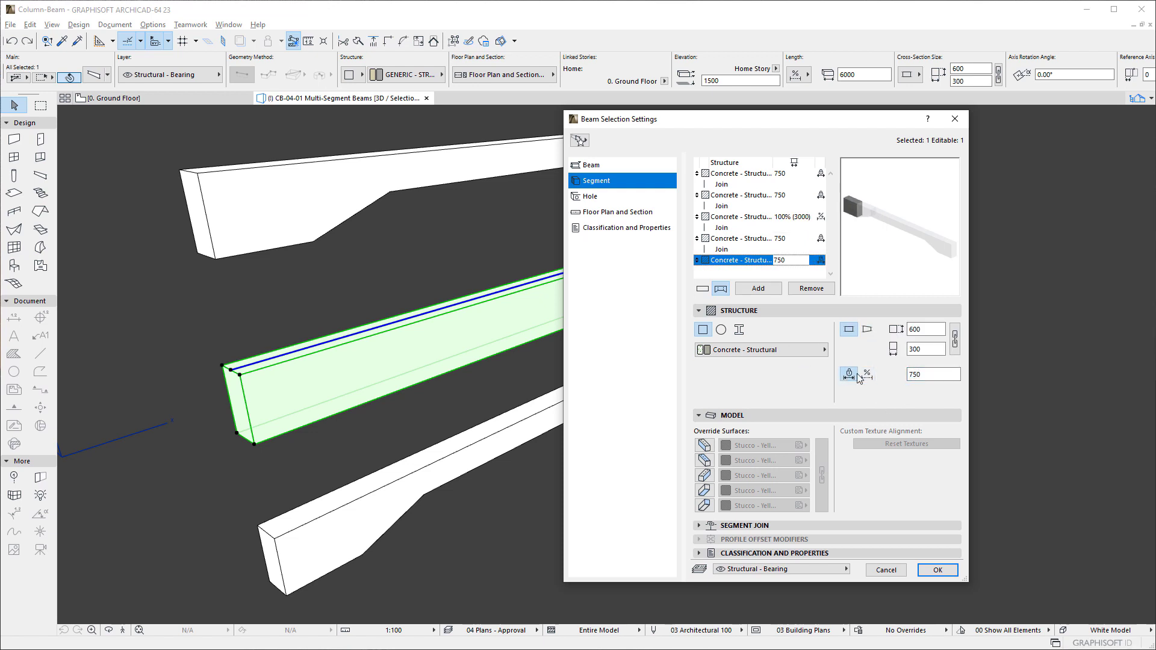
{"action": "left_click", "coordinate": [757, 217]}
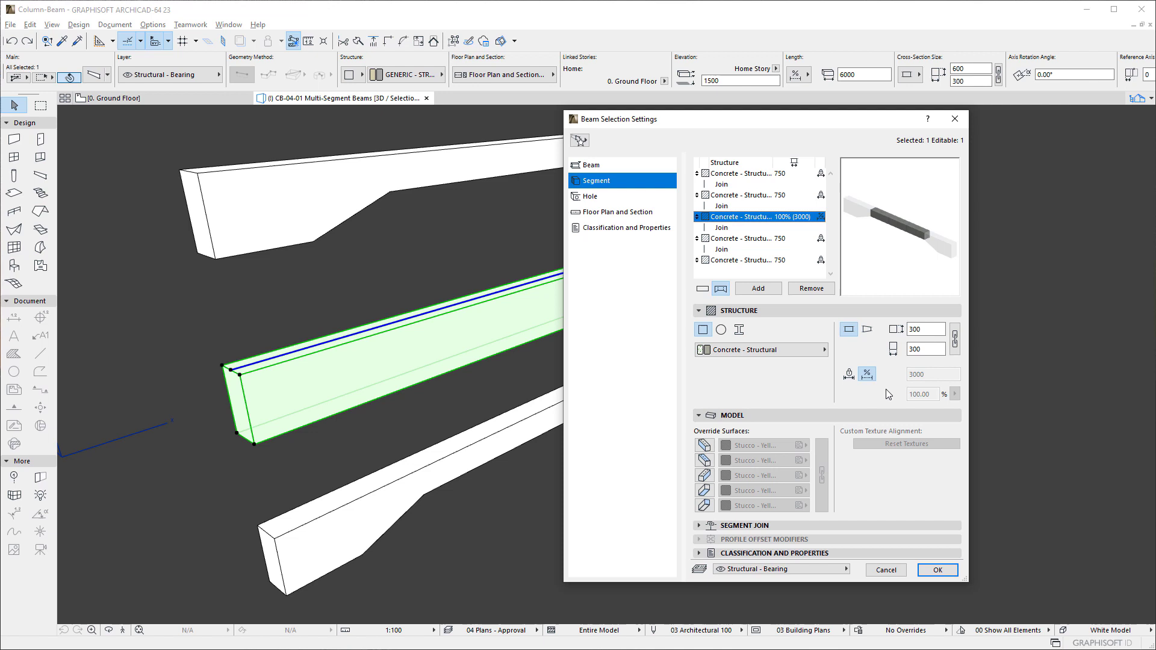
{"action": "left_click", "coordinate": [938, 570]}
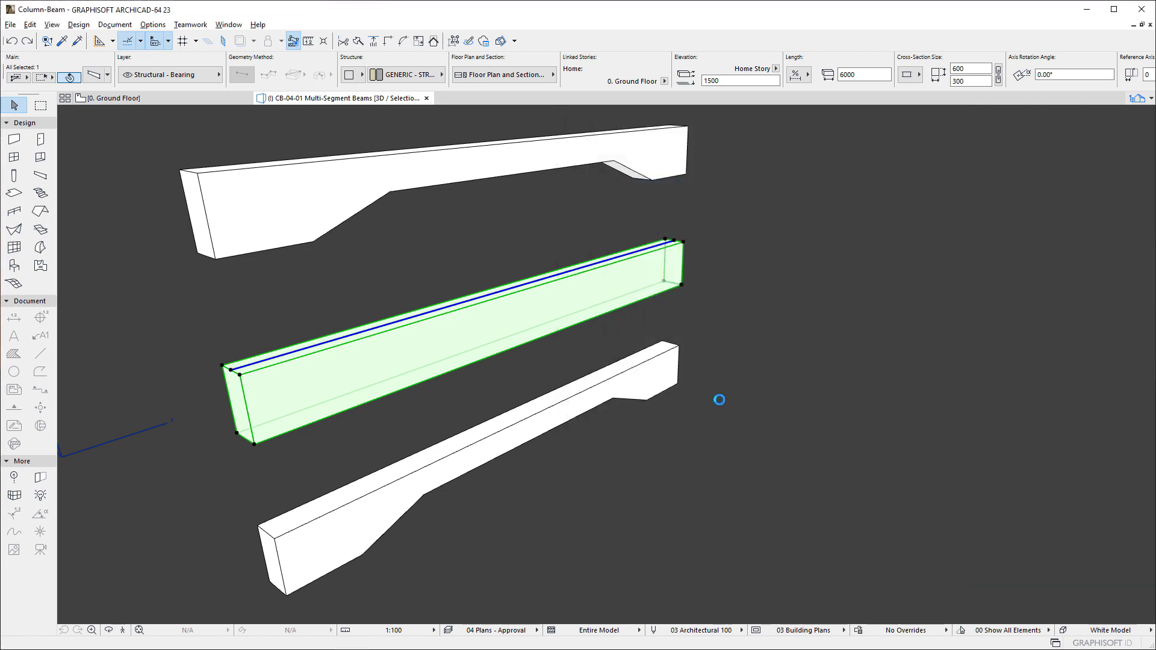
{"action": "left_click", "coordinate": [724, 360]}
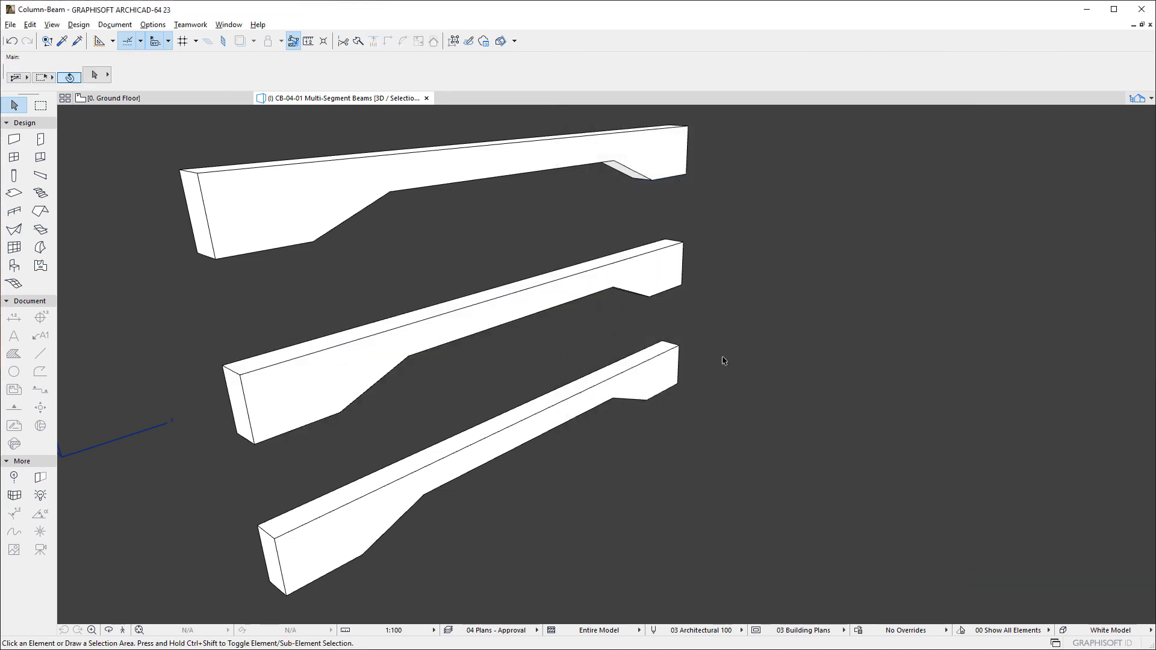
{"action": "left_click", "coordinate": [648, 149]}
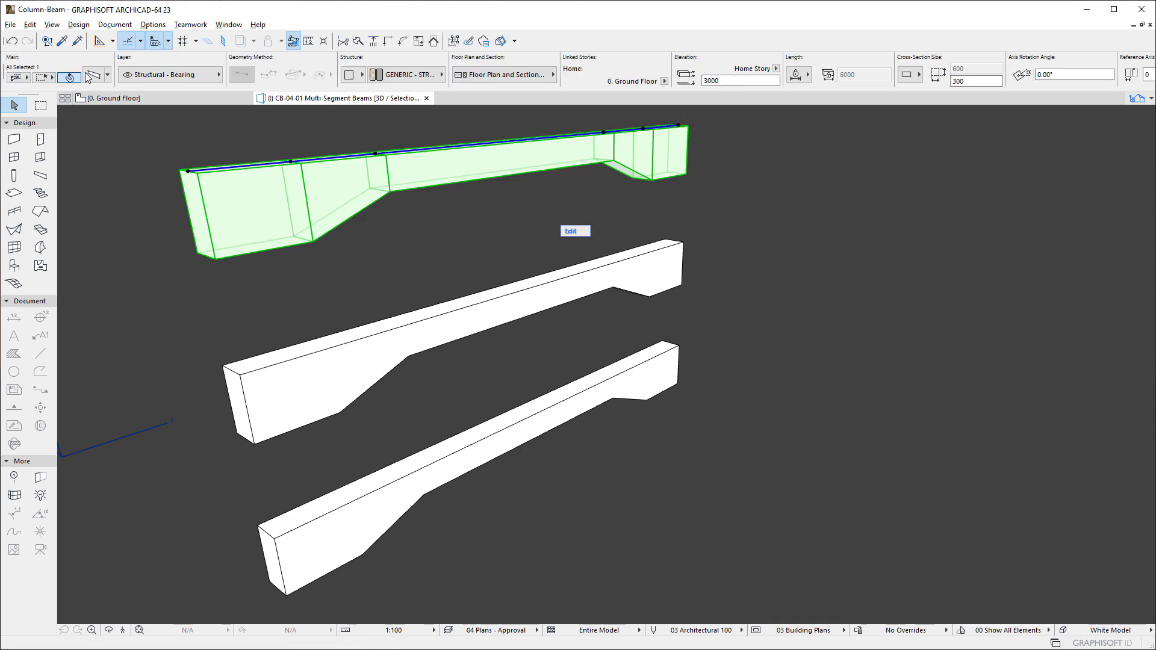
{"action": "left_click", "coordinate": [88, 75]}
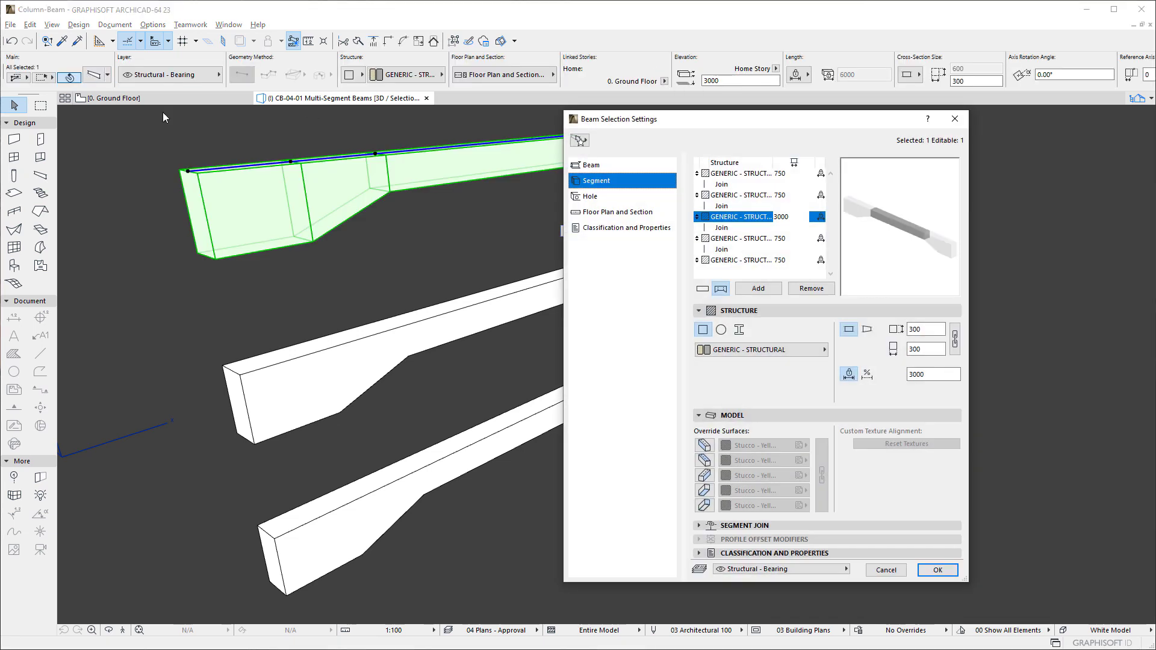
{"action": "left_click", "coordinate": [753, 228]}
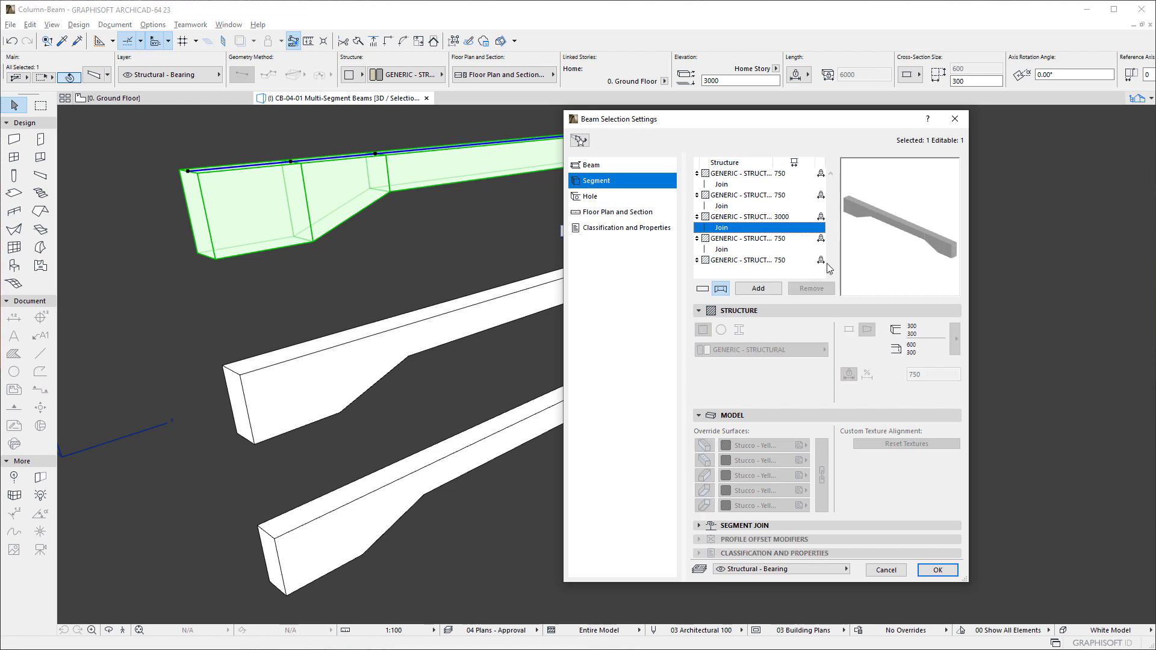
{"action": "left_click", "coordinate": [938, 570]}
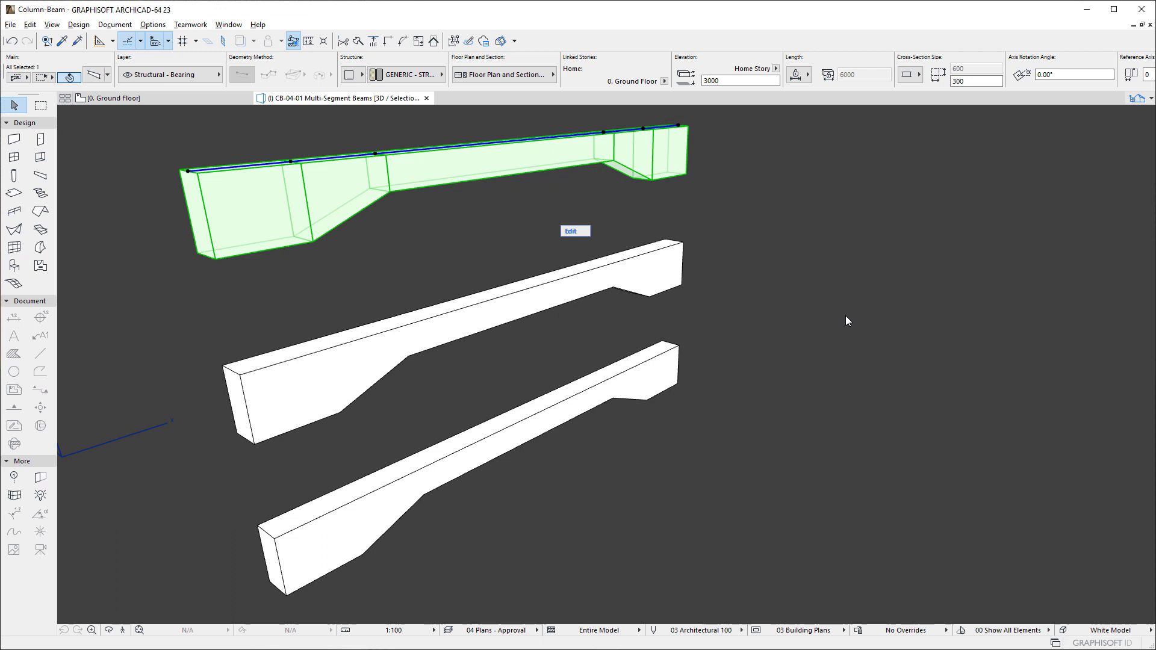
{"action": "left_click", "coordinate": [679, 127]}
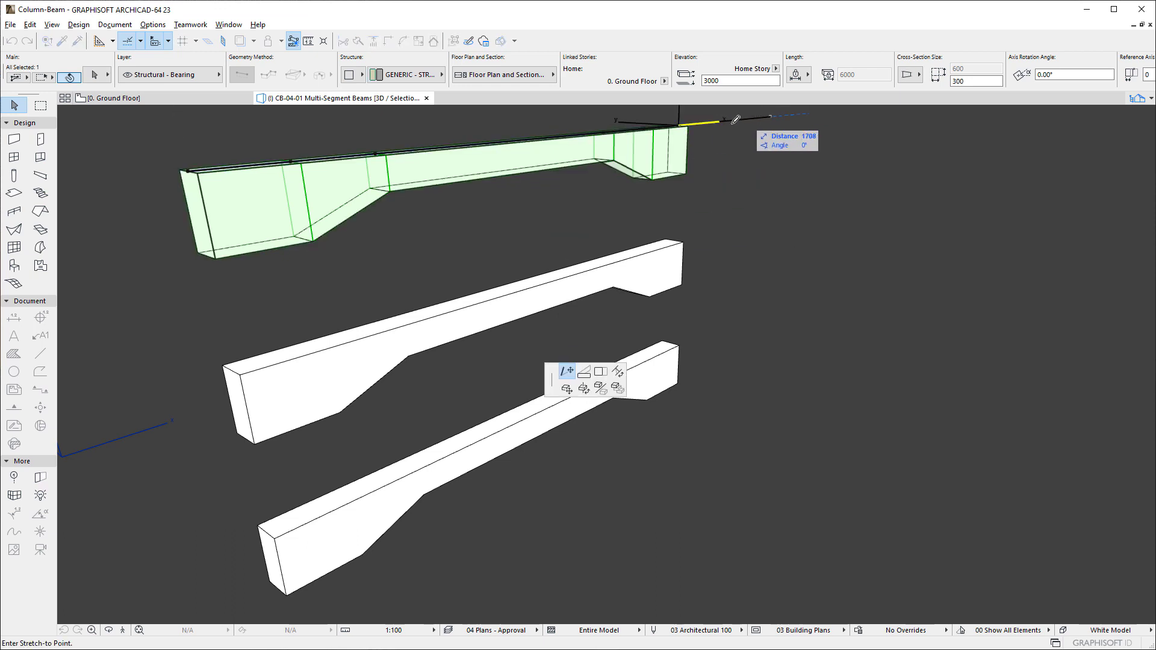
{"action": "left_click", "coordinate": [595, 182]}
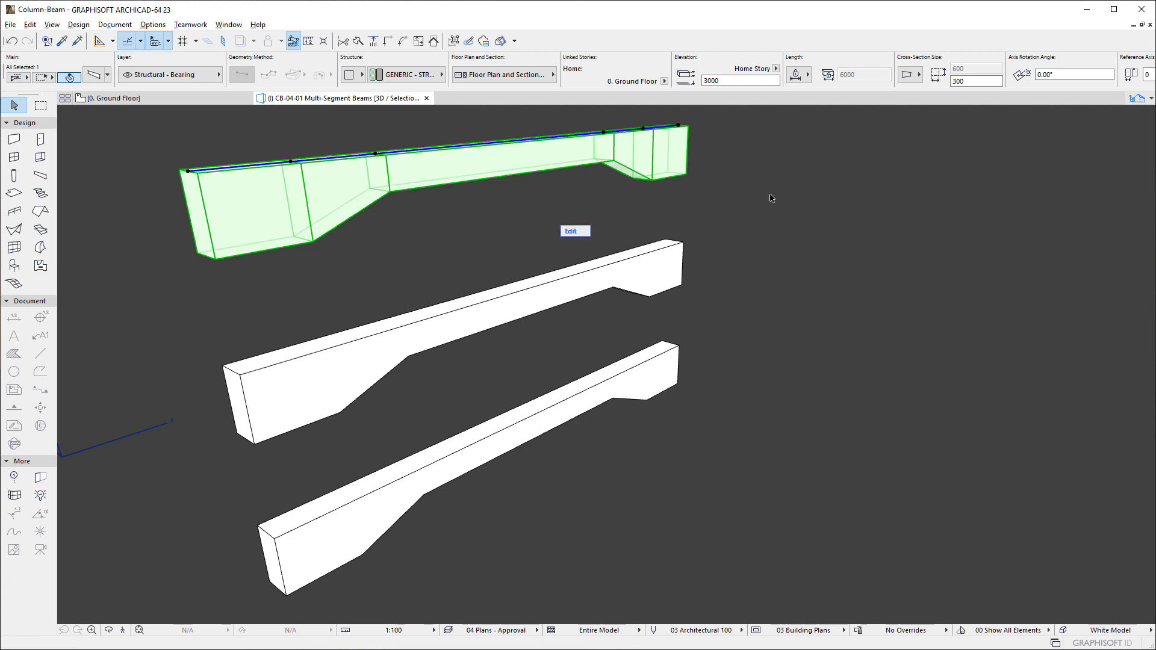
Stretch the middle beam's end inward by 1200, shortening it from 6000 to 4800.
{"action": "left_click", "coordinate": [664, 252]}
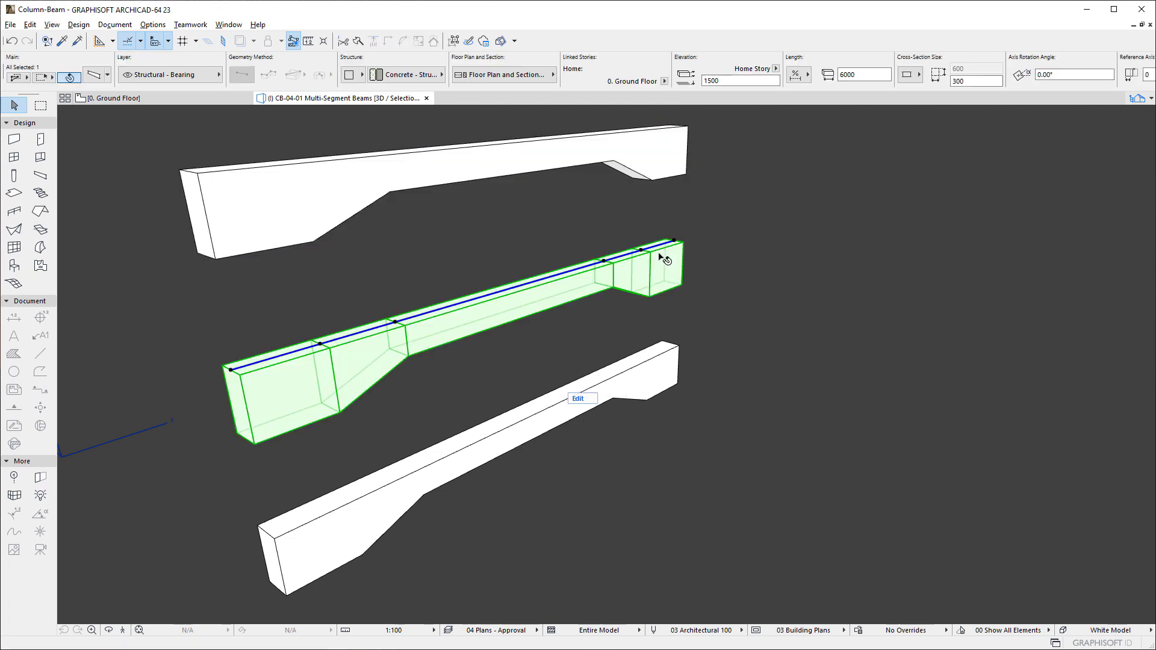
{"action": "left_click", "coordinate": [105, 76]}
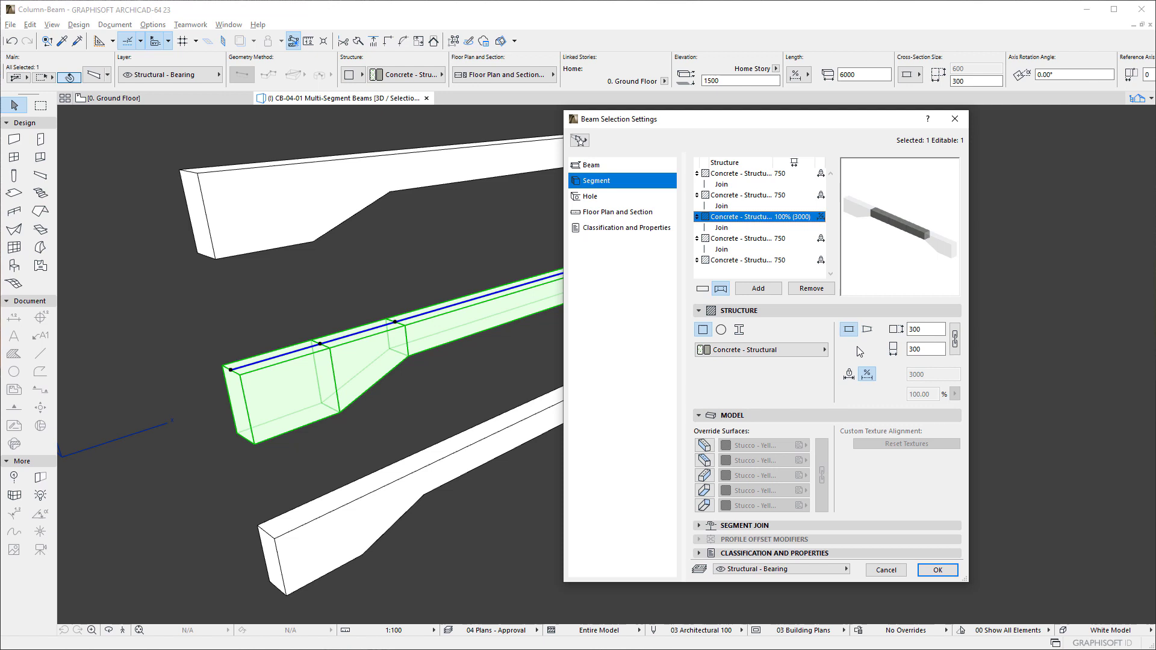
{"action": "left_click", "coordinate": [886, 570]}
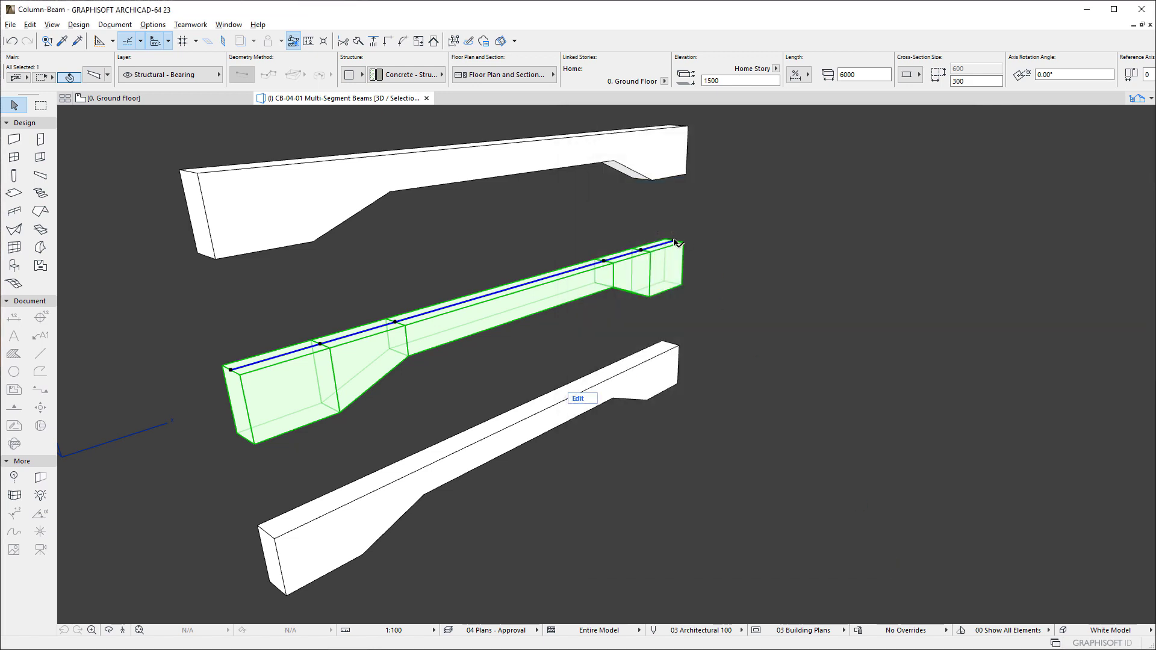
{"action": "left_click", "coordinate": [674, 240]}
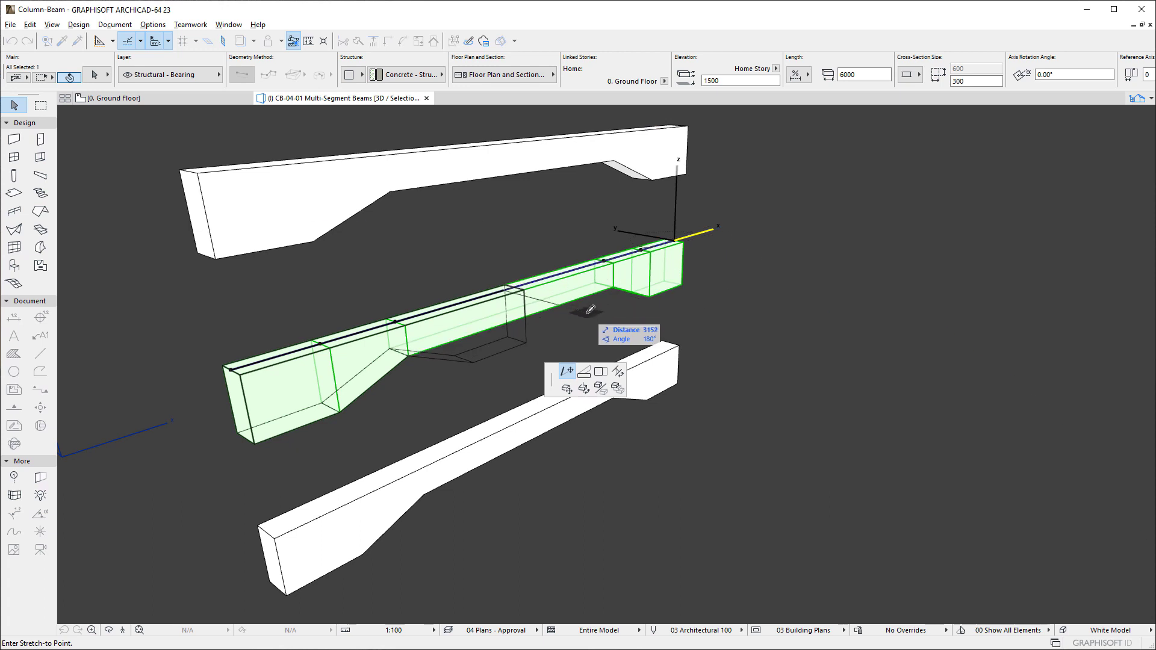
{"action": "type", "text": "1"}
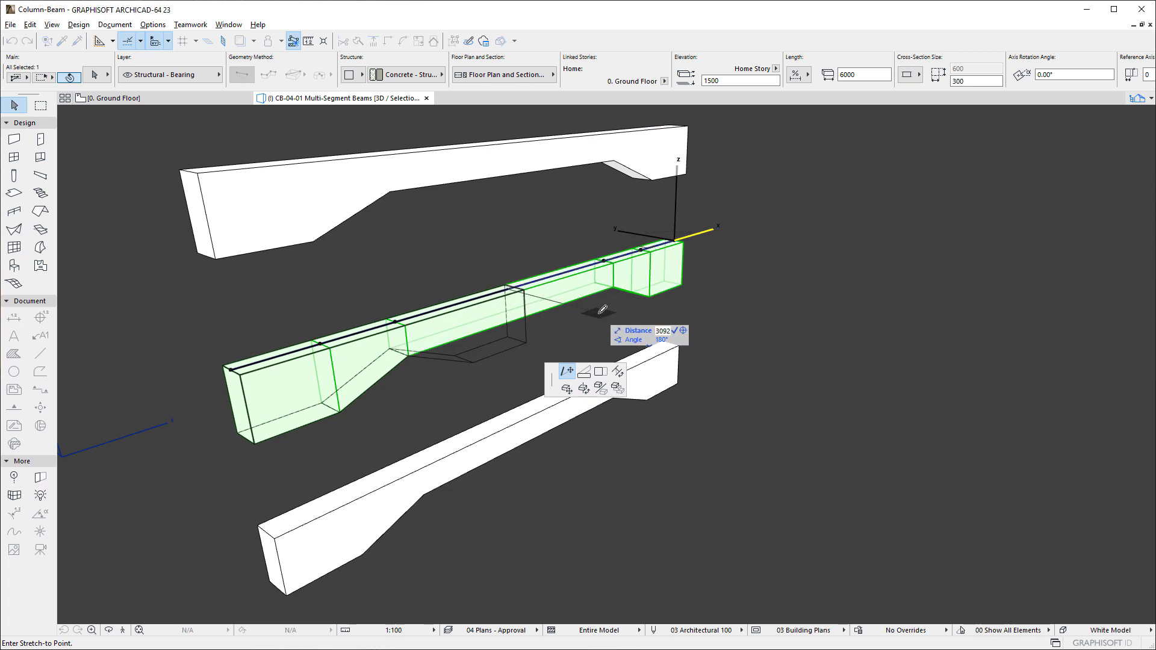
{"action": "key", "text": "Return"}
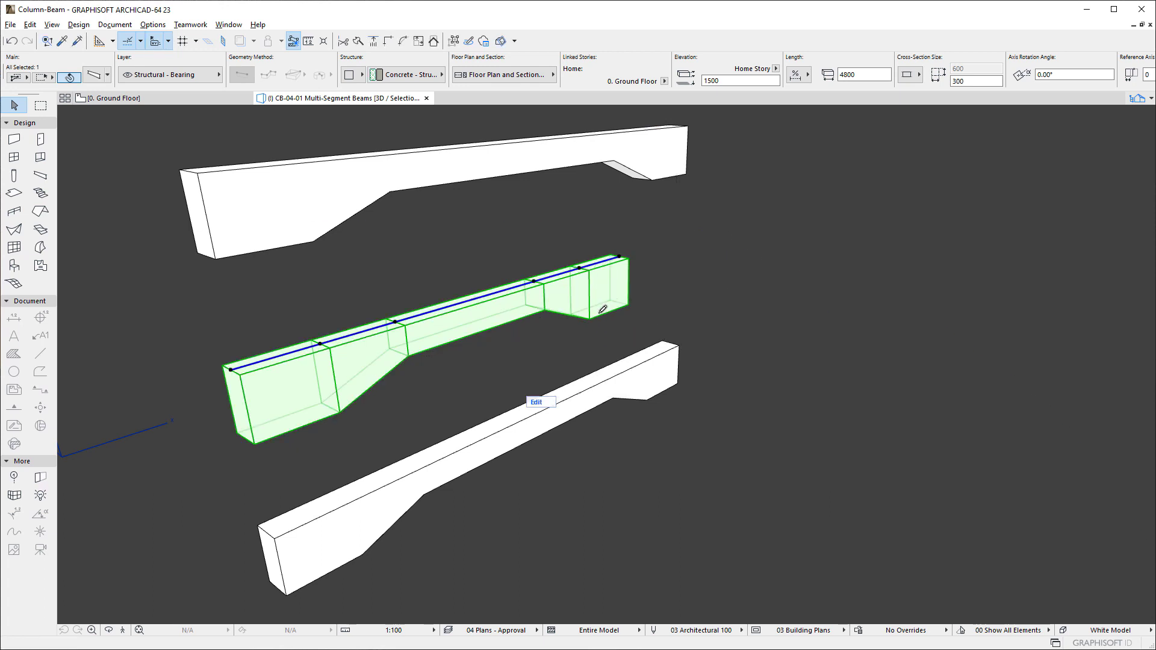
{"action": "key", "text": "Escape"}
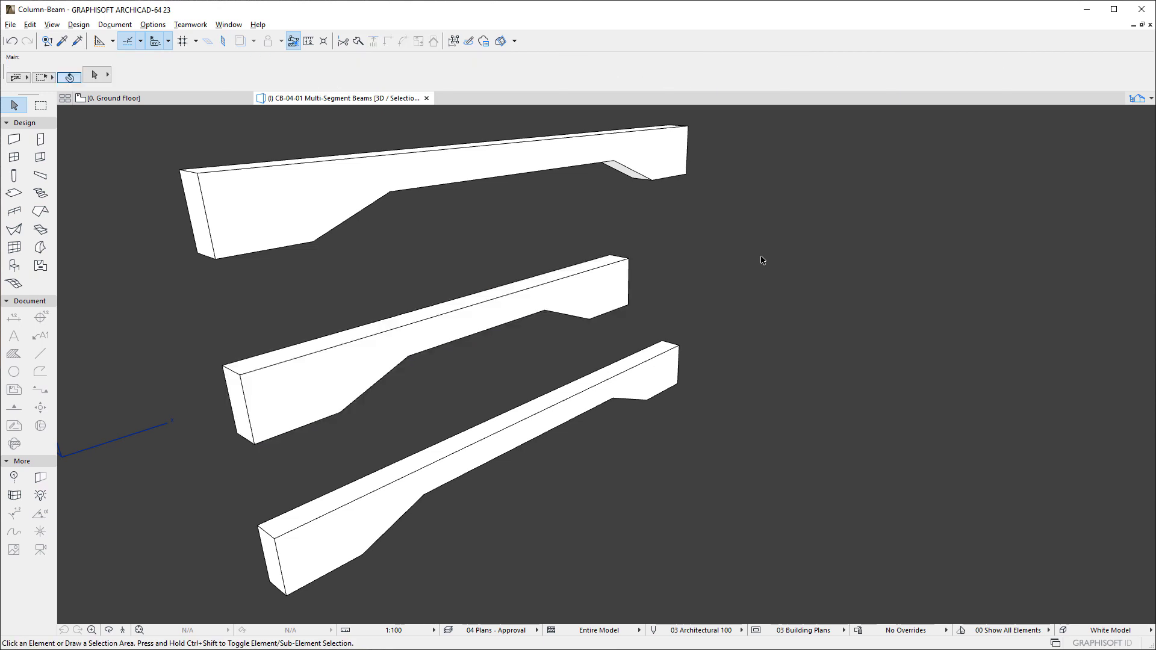
In the lower beam's segment settings, lock the middle segment to a fixed 3000 length.
{"action": "left_click", "coordinate": [646, 383]}
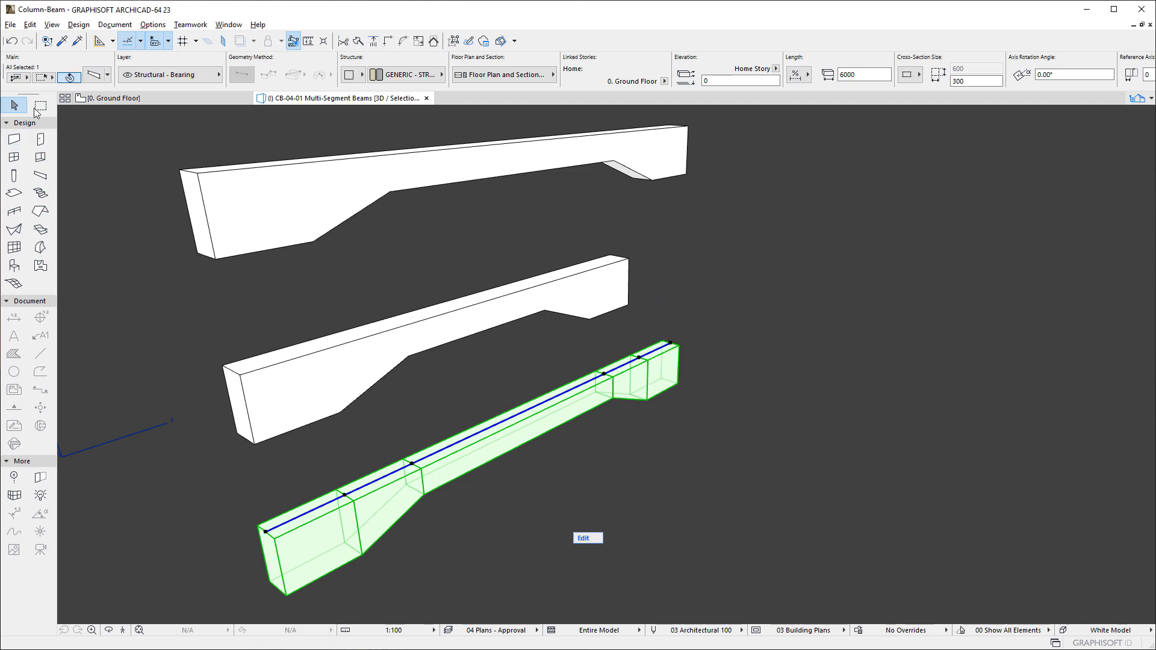
{"action": "left_click", "coordinate": [94, 75]}
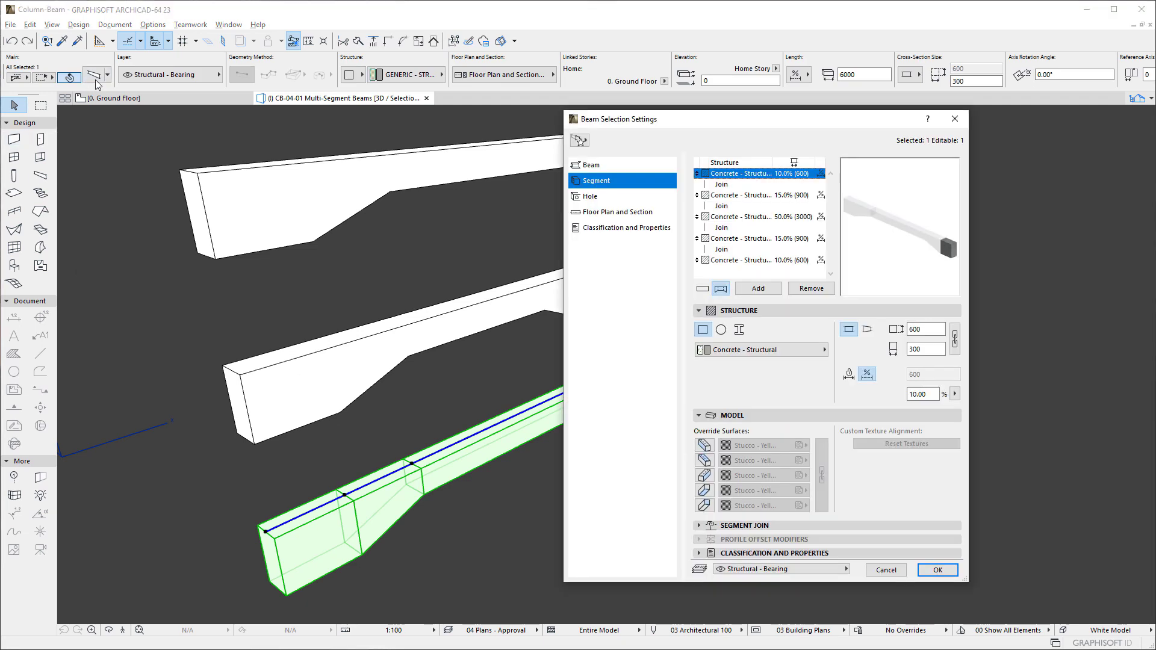
{"action": "left_click", "coordinate": [750, 218]}
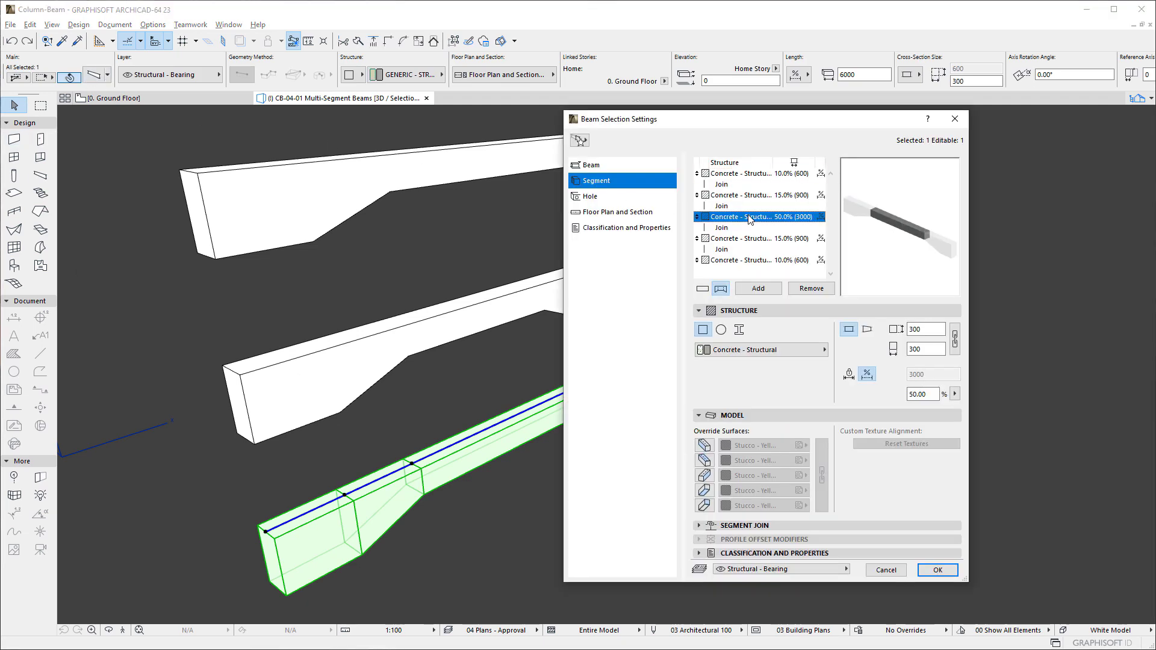
{"action": "left_click", "coordinate": [849, 377]}
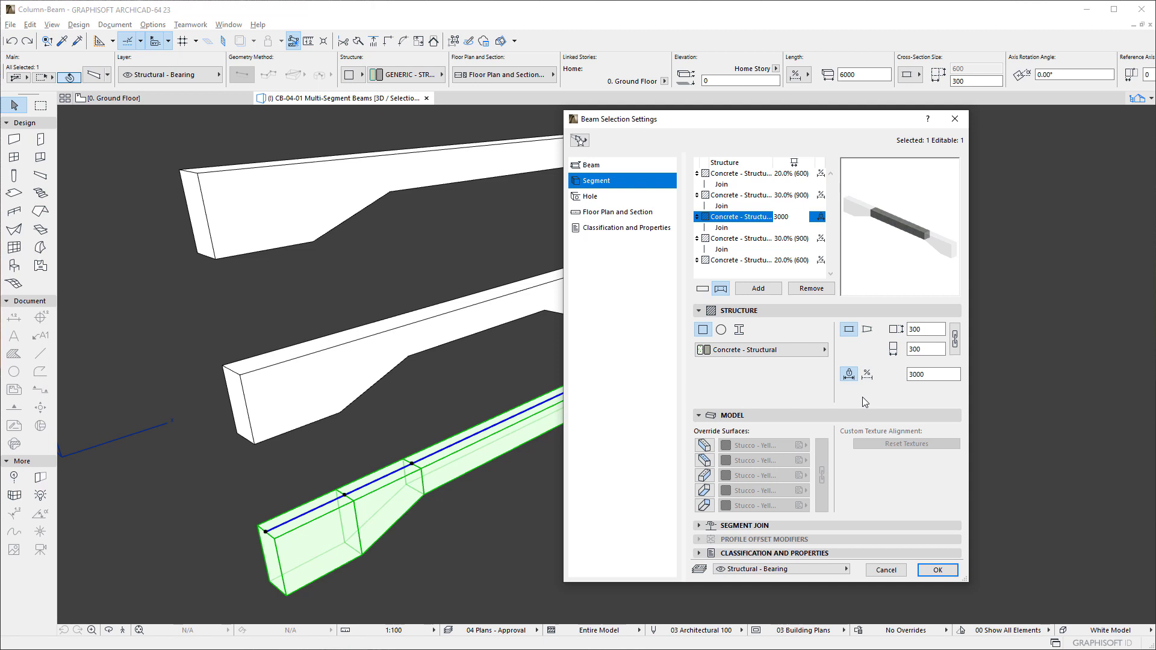
Set the first and fourth segments to one quarter (25%) each.
{"action": "left_click", "coordinate": [766, 174]}
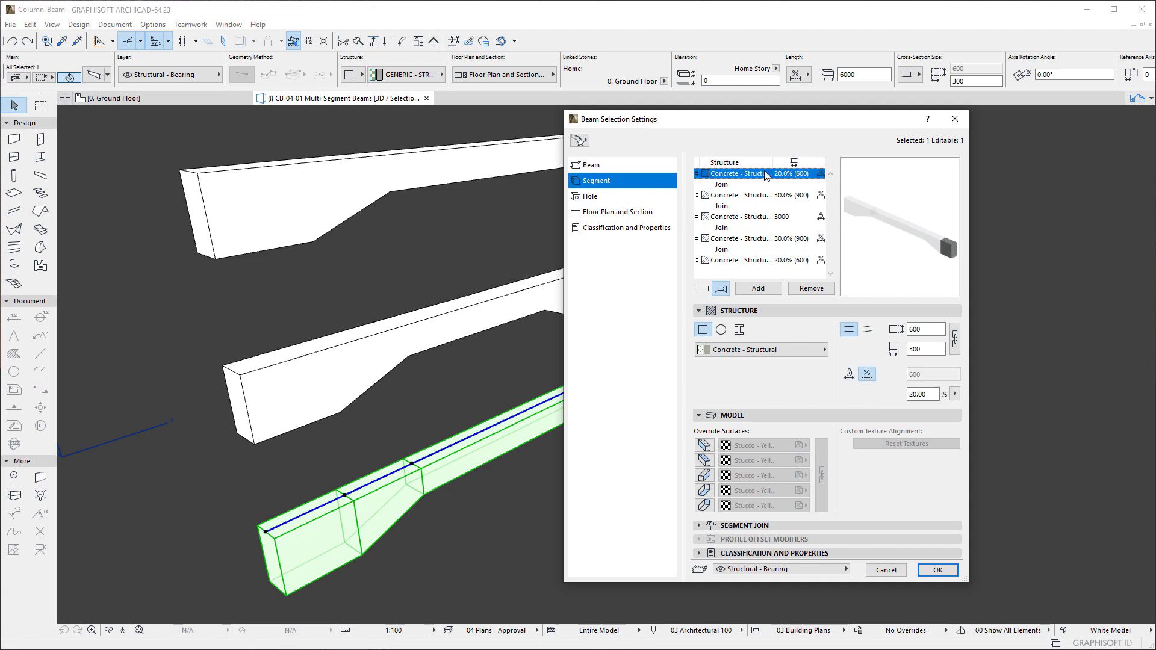
{"action": "left_click", "coordinate": [955, 394]}
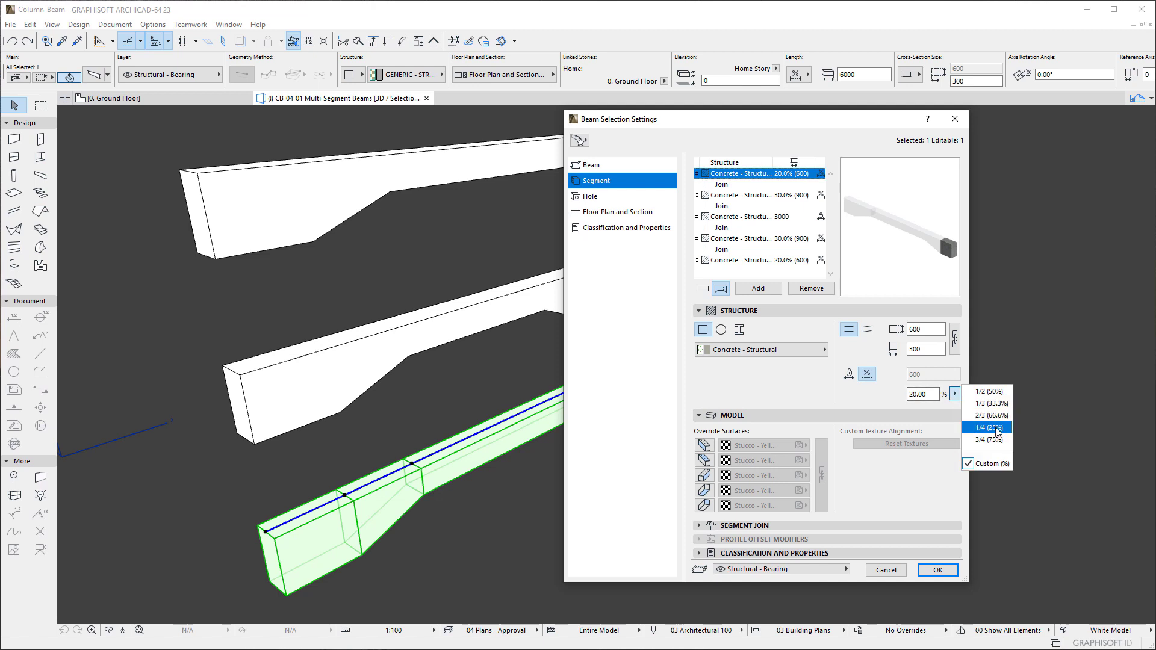
{"action": "left_click", "coordinate": [990, 428]}
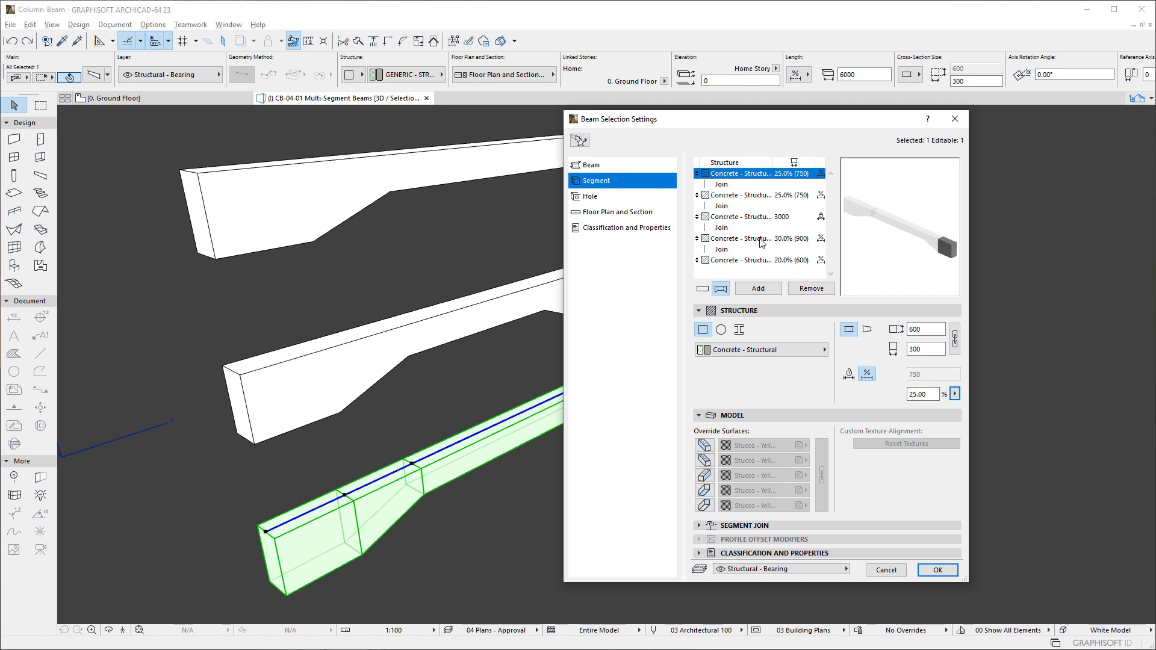
{"action": "left_click", "coordinate": [760, 239]}
{"action": "left_click", "coordinate": [955, 394]}
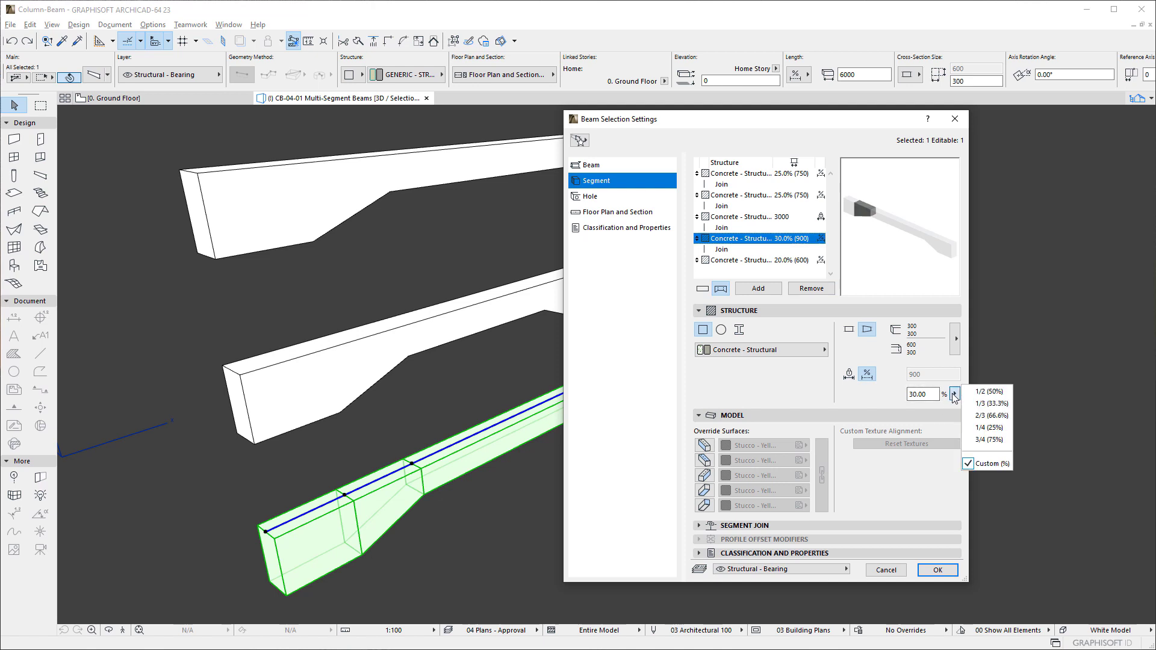
{"action": "left_click", "coordinate": [989, 427]}
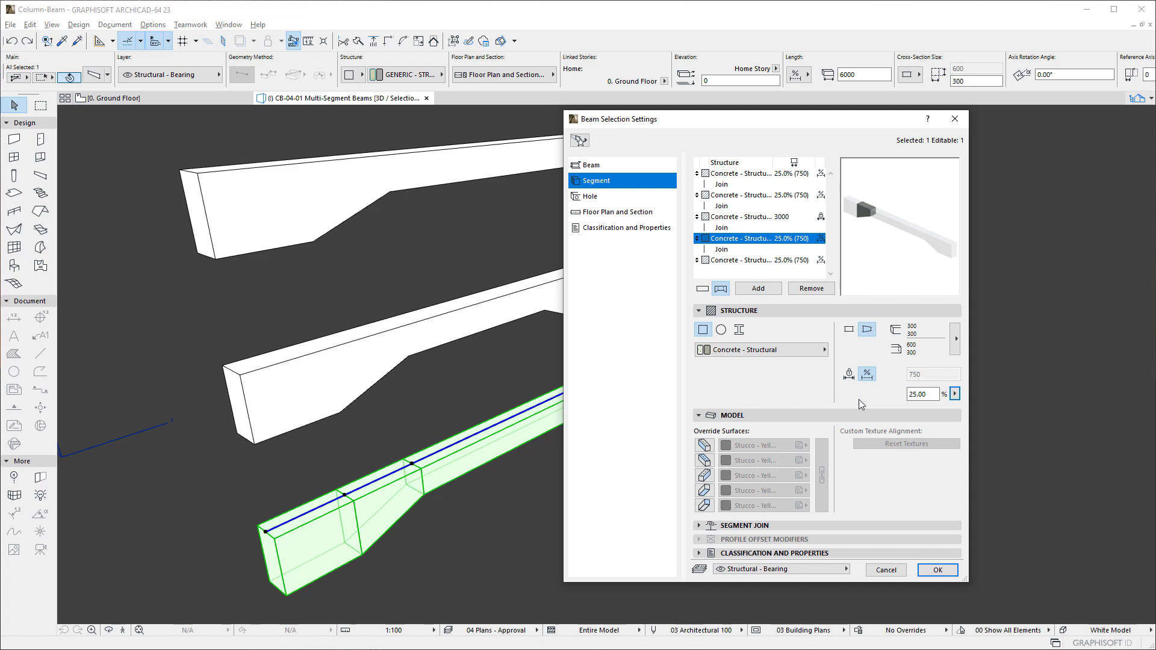
Apply the settings and stretch the lower beam by 1200 to 7200, outer segments becoming 1050.
{"action": "left_click", "coordinate": [938, 570]}
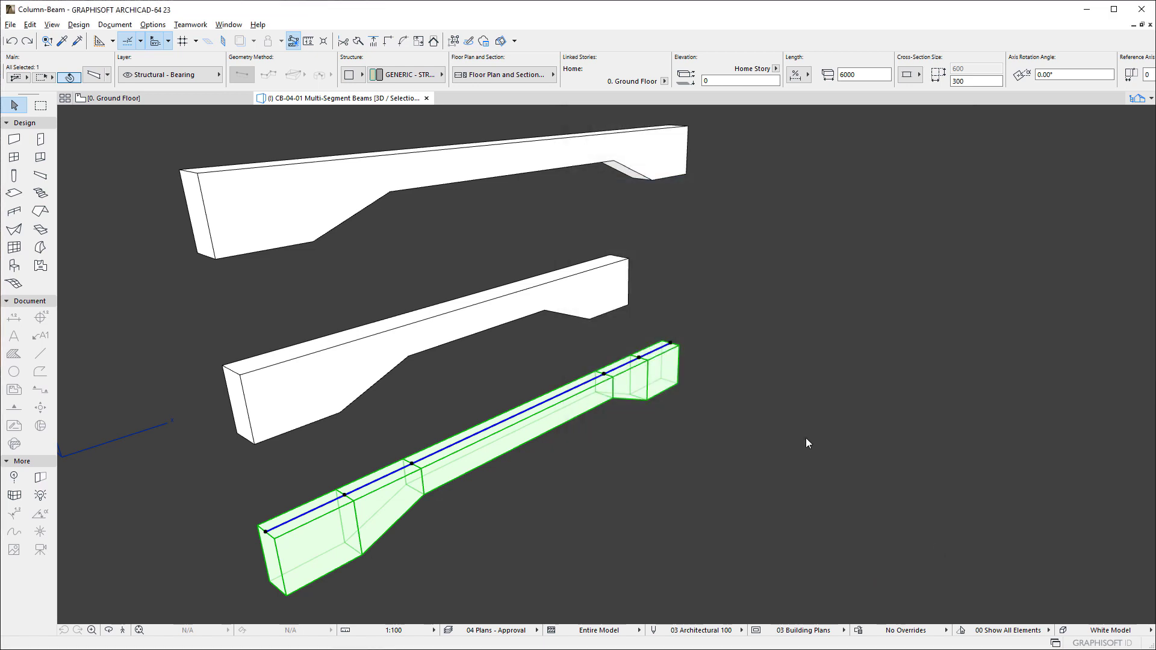
{"action": "left_click", "coordinate": [672, 342]}
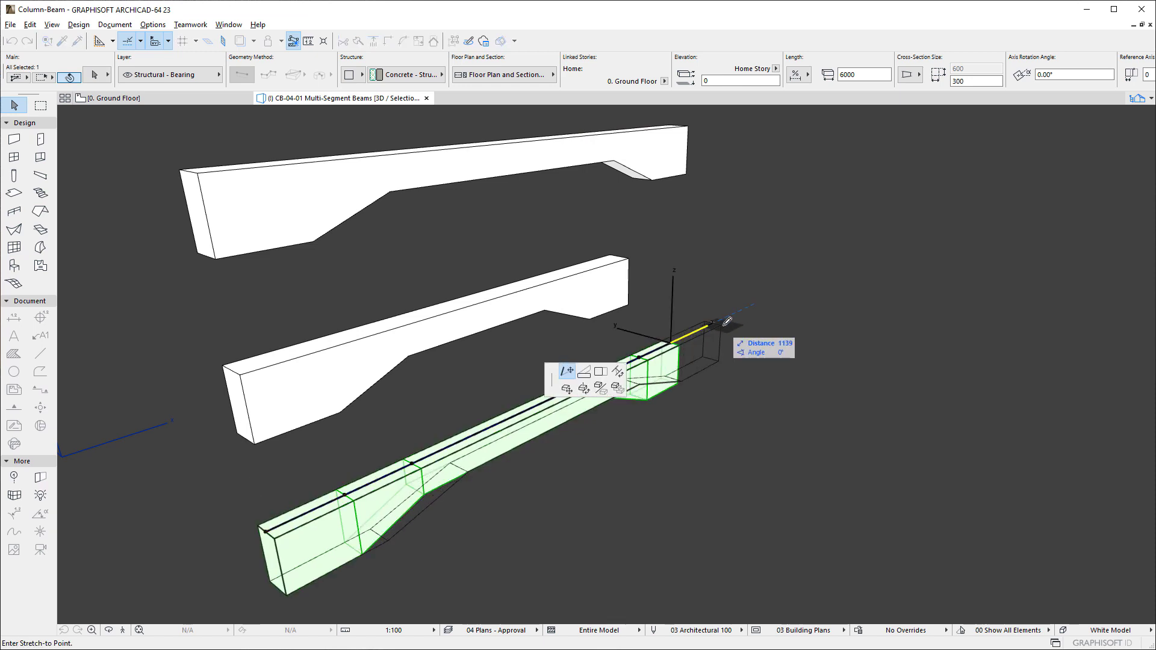
{"action": "type", "text": "1200"}
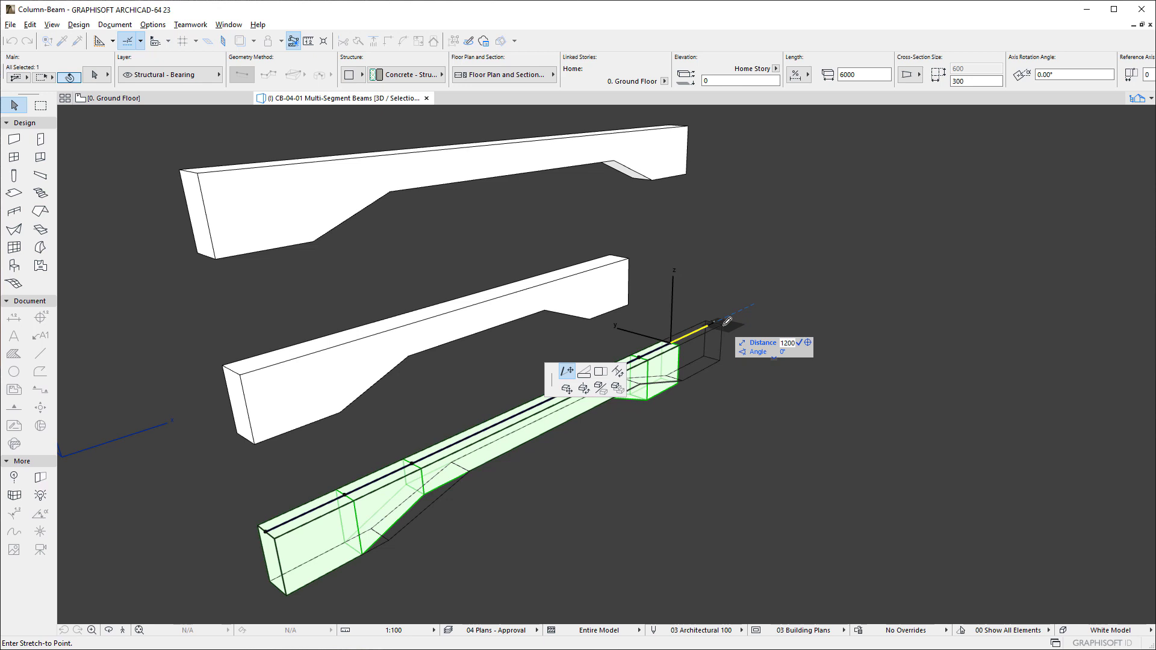
{"action": "left_click", "coordinate": [726, 322]}
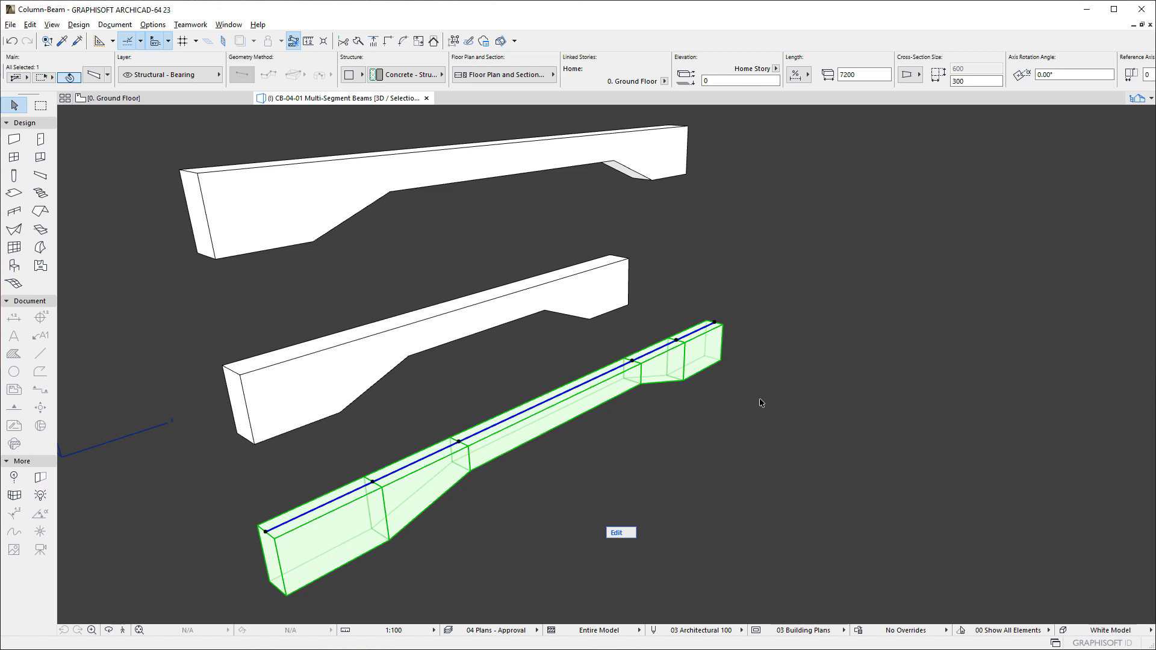
{"action": "left_click", "coordinate": [95, 78]}
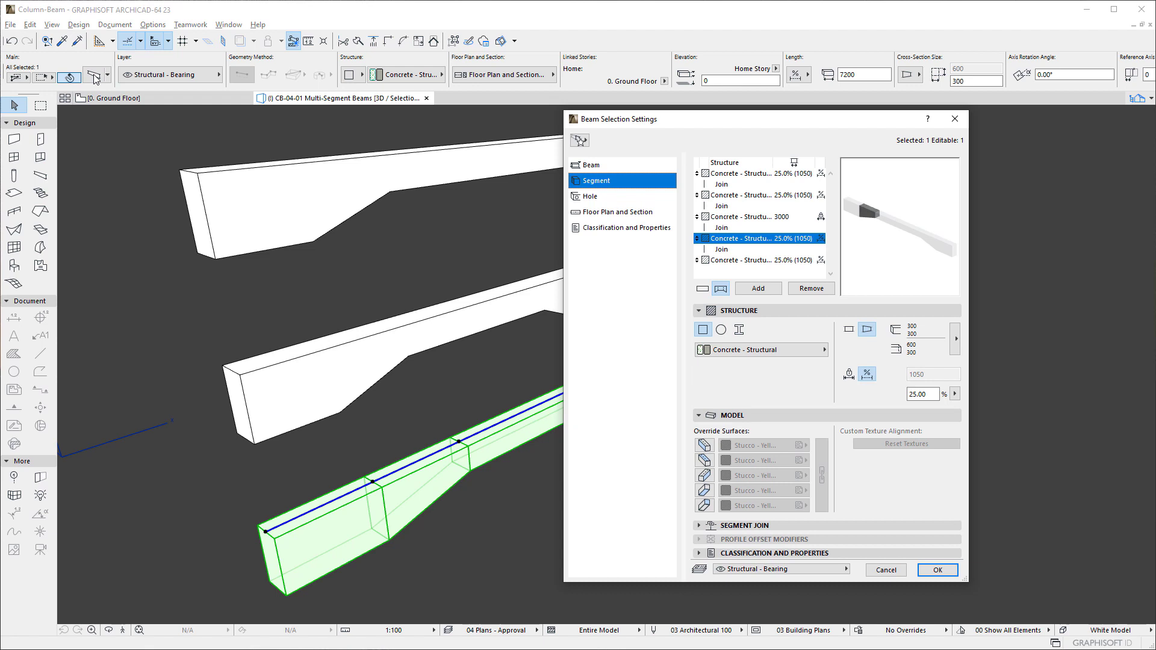
Select all four Join rows and set their Segment Join to Custom Angle (90°).
{"action": "left_click", "coordinate": [738, 184]}
{"action": "left_click", "coordinate": [751, 206], "text": "ctrl"}
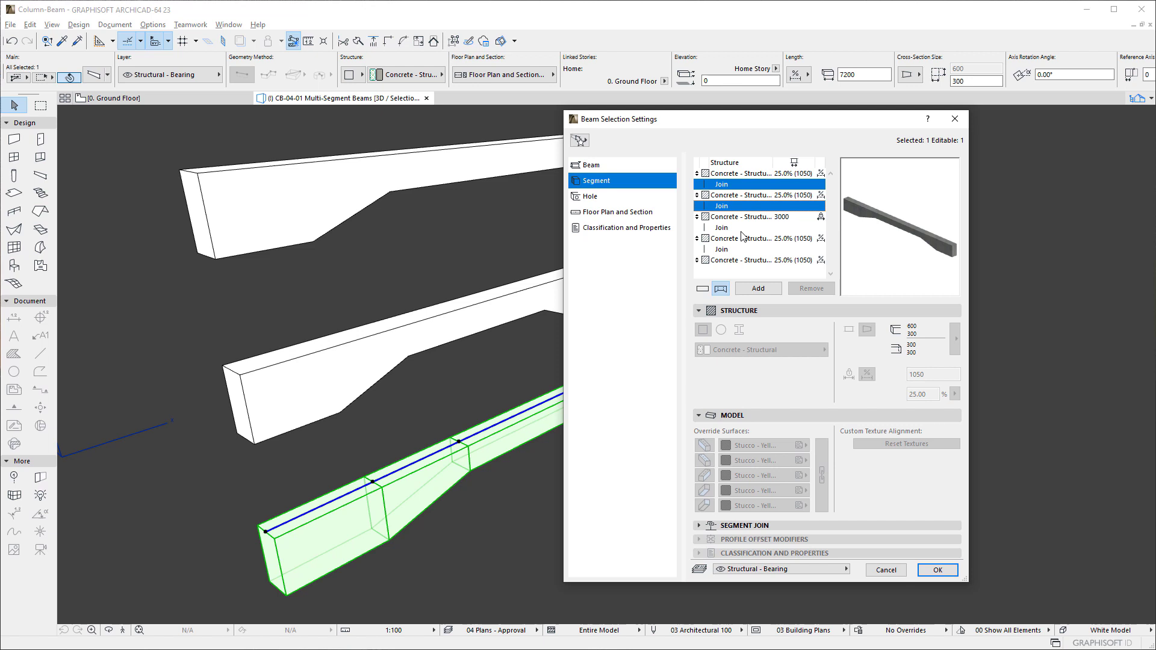
{"action": "left_click", "coordinate": [746, 227], "text": "ctrl"}
{"action": "left_click", "coordinate": [743, 249], "text": "ctrl"}
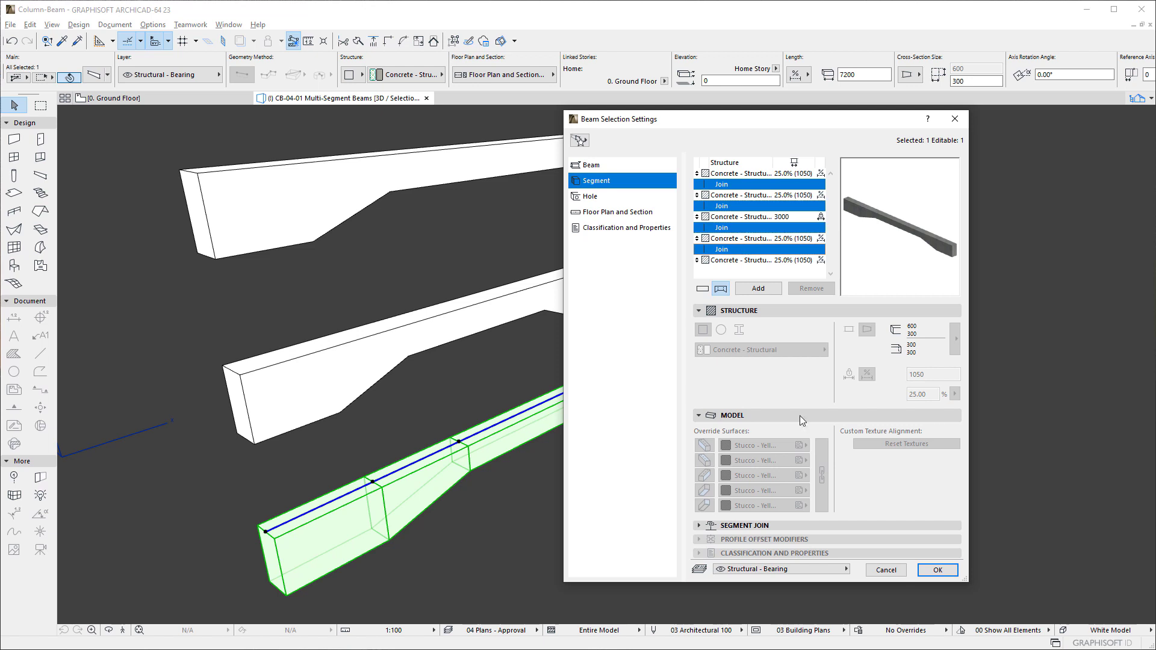
{"action": "left_click", "coordinate": [820, 525]}
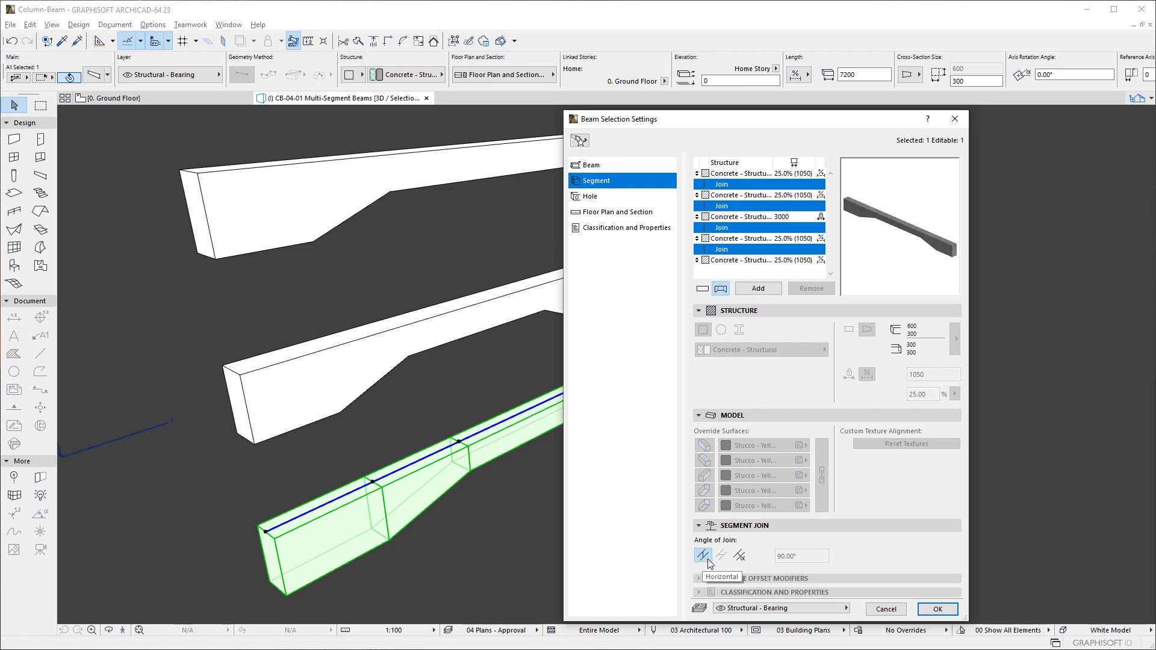
{"action": "left_click", "coordinate": [741, 556]}
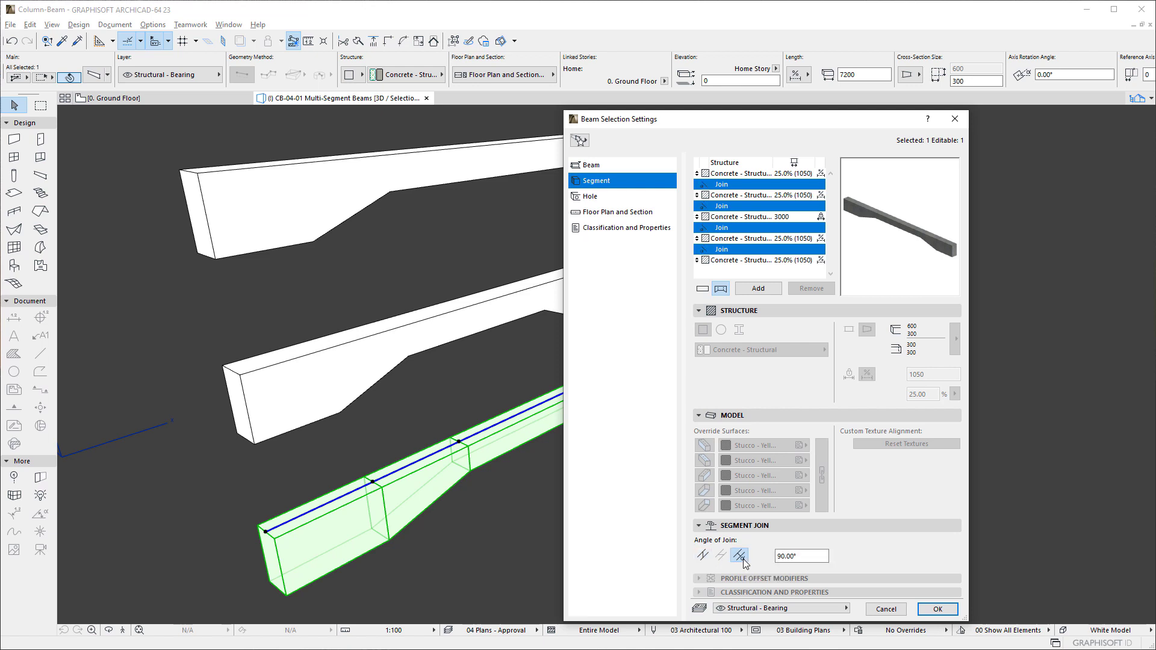
Give the lower beam Custom Angle start and end cuts and a -20 slant angle.
{"action": "left_click", "coordinate": [620, 168]}
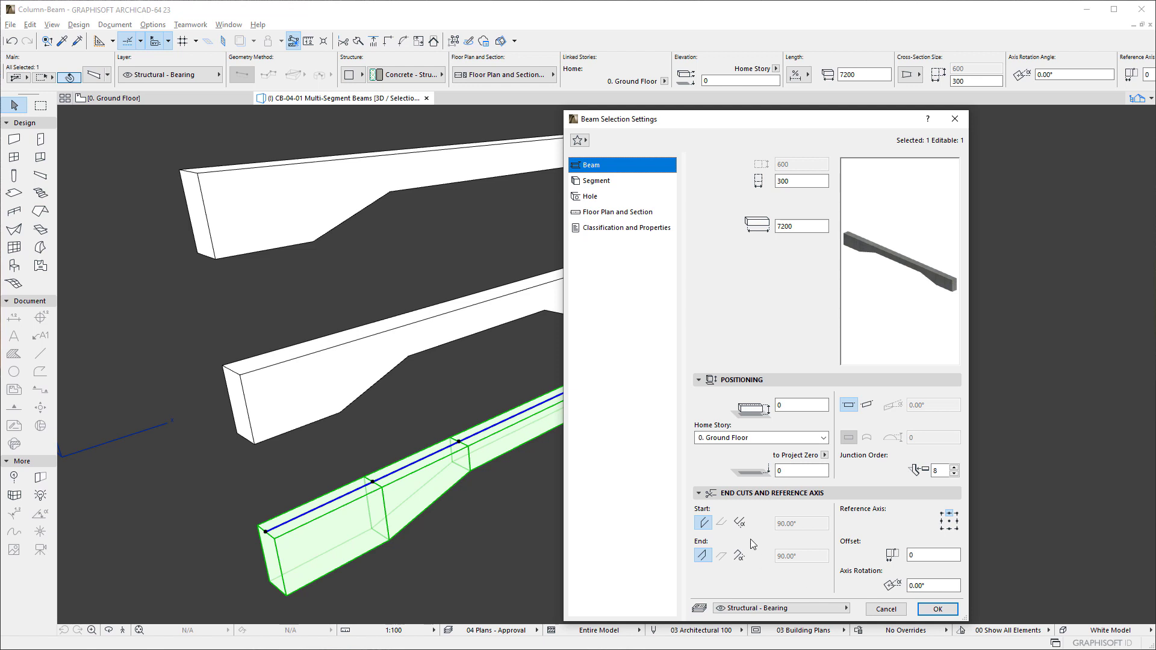
{"action": "left_click", "coordinate": [740, 523]}
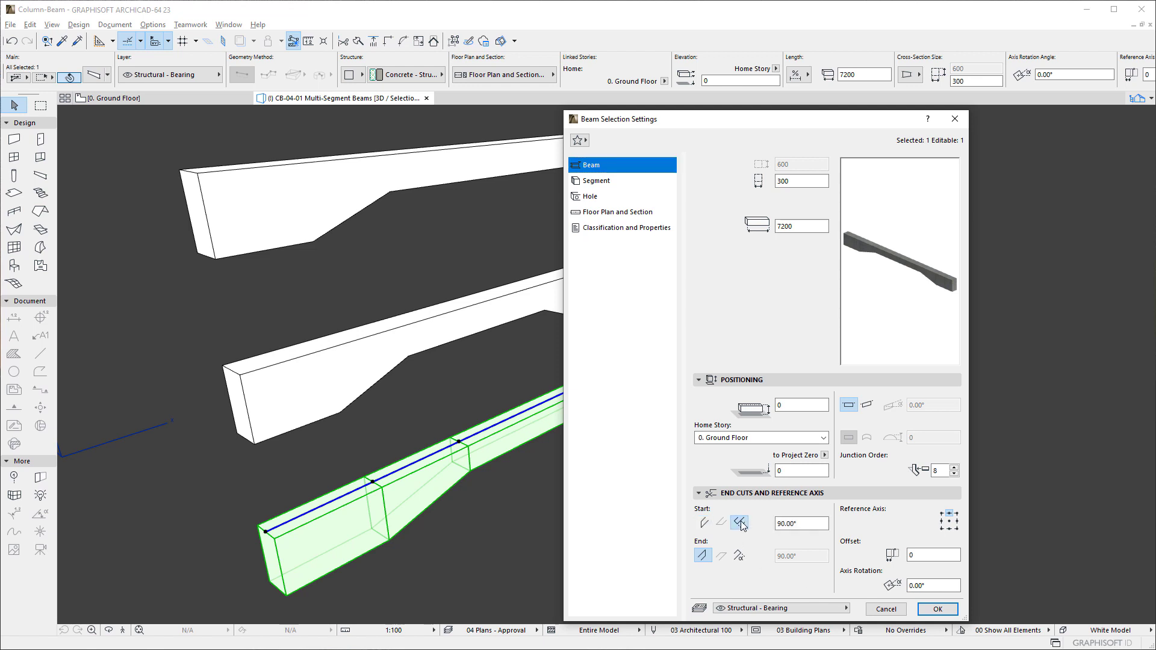
{"action": "left_click", "coordinate": [740, 556]}
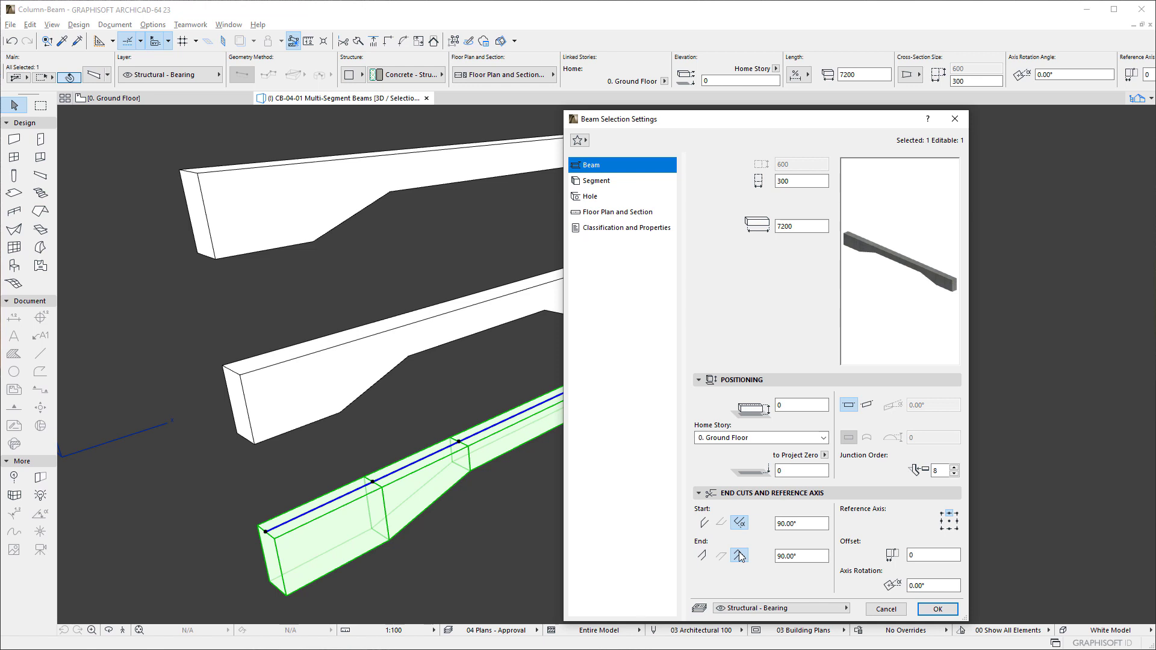
{"action": "left_click", "coordinate": [867, 405]}
{"action": "left_click", "coordinate": [933, 406]}
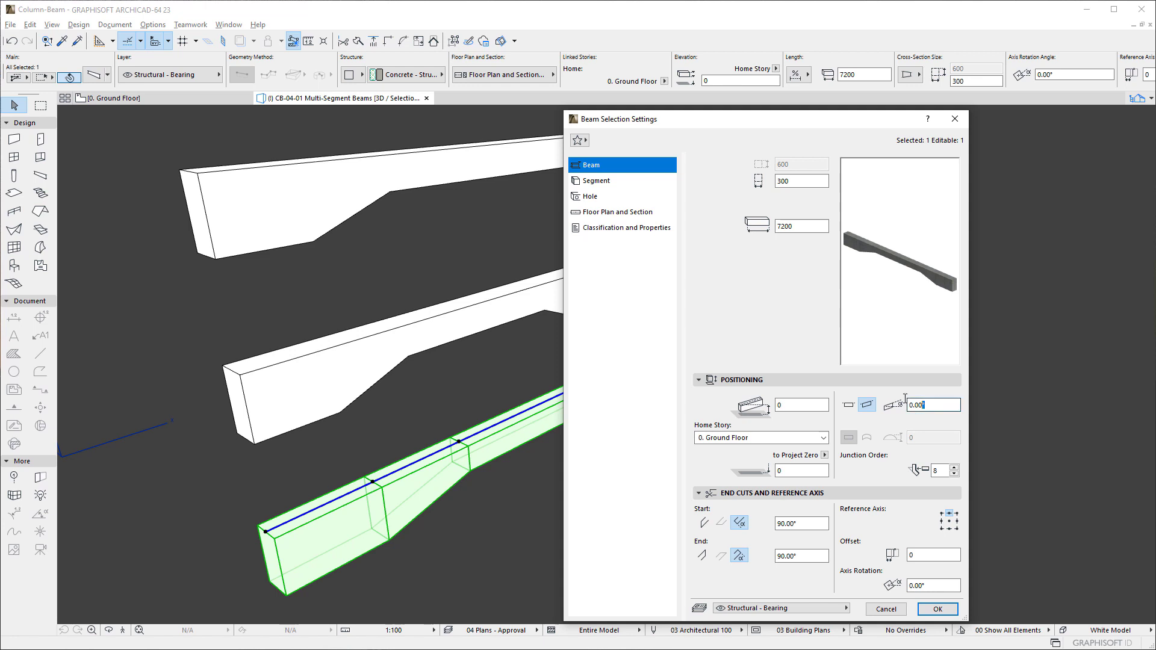
{"action": "type", "text": "-20"}
Apply the lower beam's slant and end cuts, then select the middle concrete beam.
{"action": "left_click", "coordinate": [937, 609]}
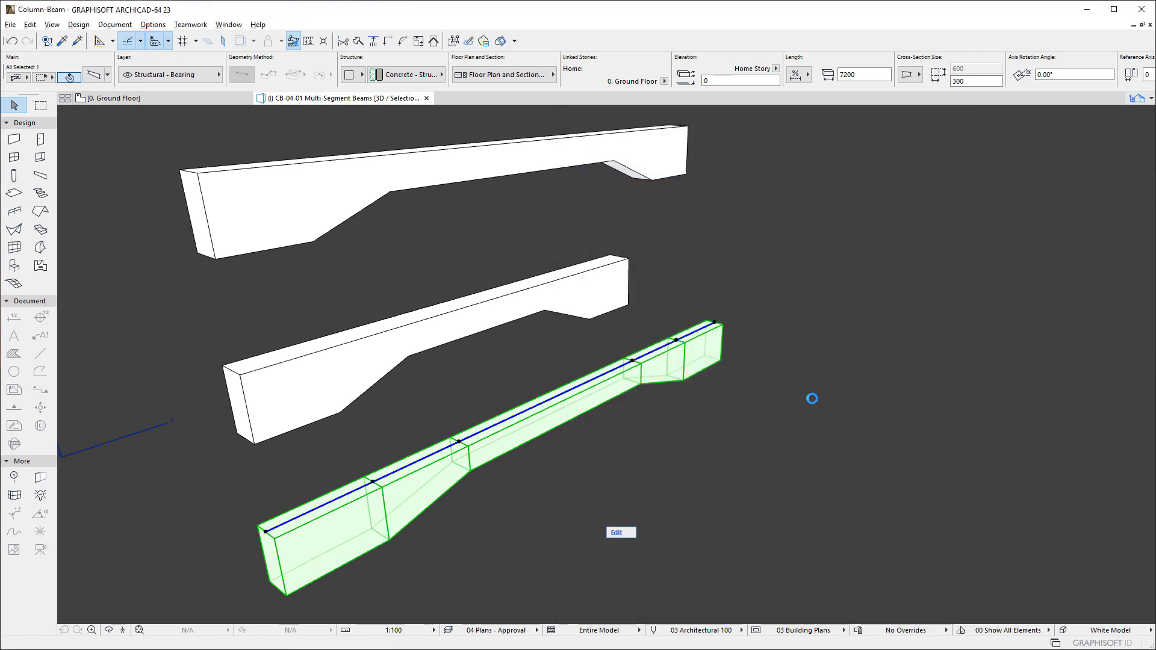
{"action": "left_click", "coordinate": [813, 402]}
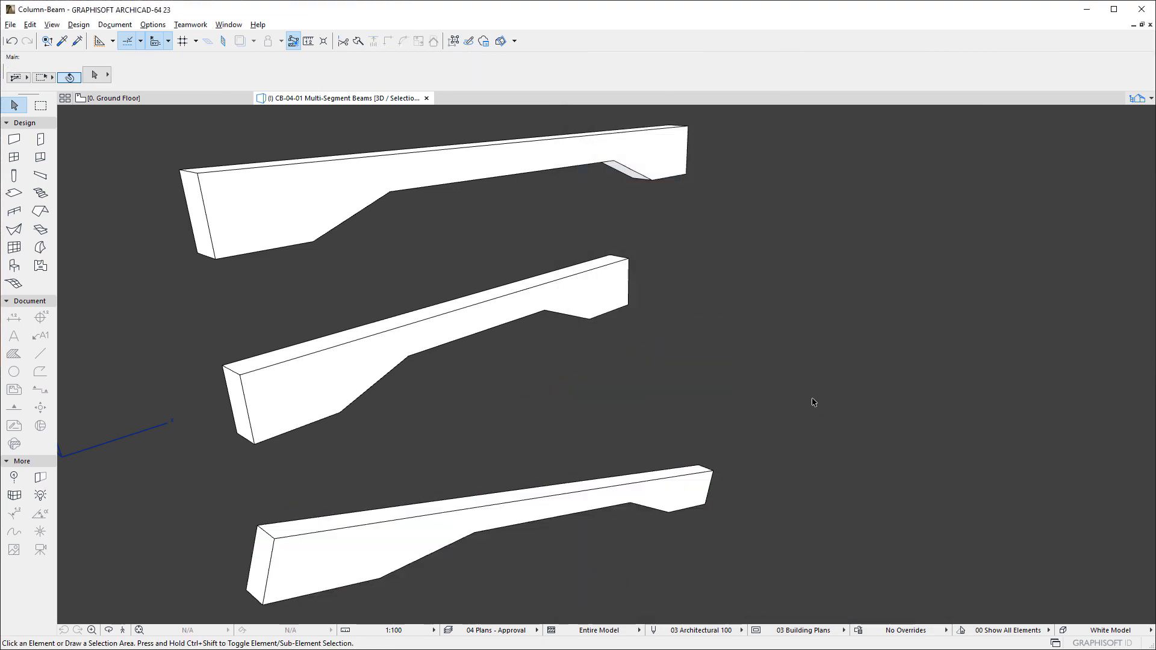
{"action": "left_click", "coordinate": [369, 364]}
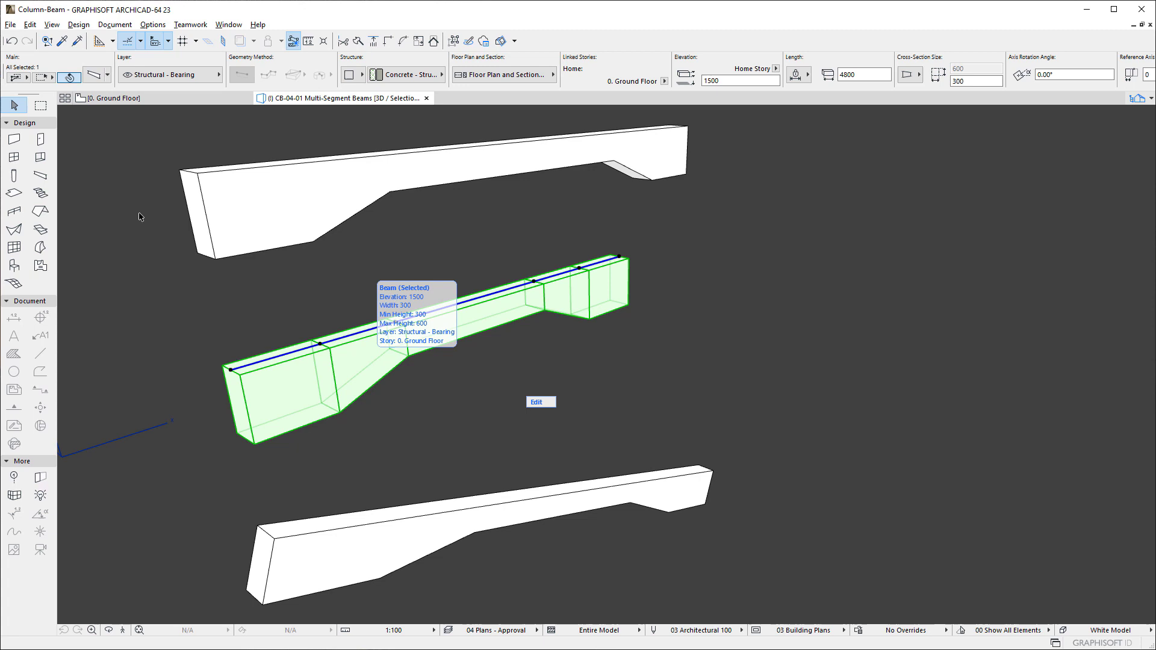
Drag the middle beam's 750 segments down so the 100% (1800) segment comes first.
{"action": "left_click", "coordinate": [94, 74]}
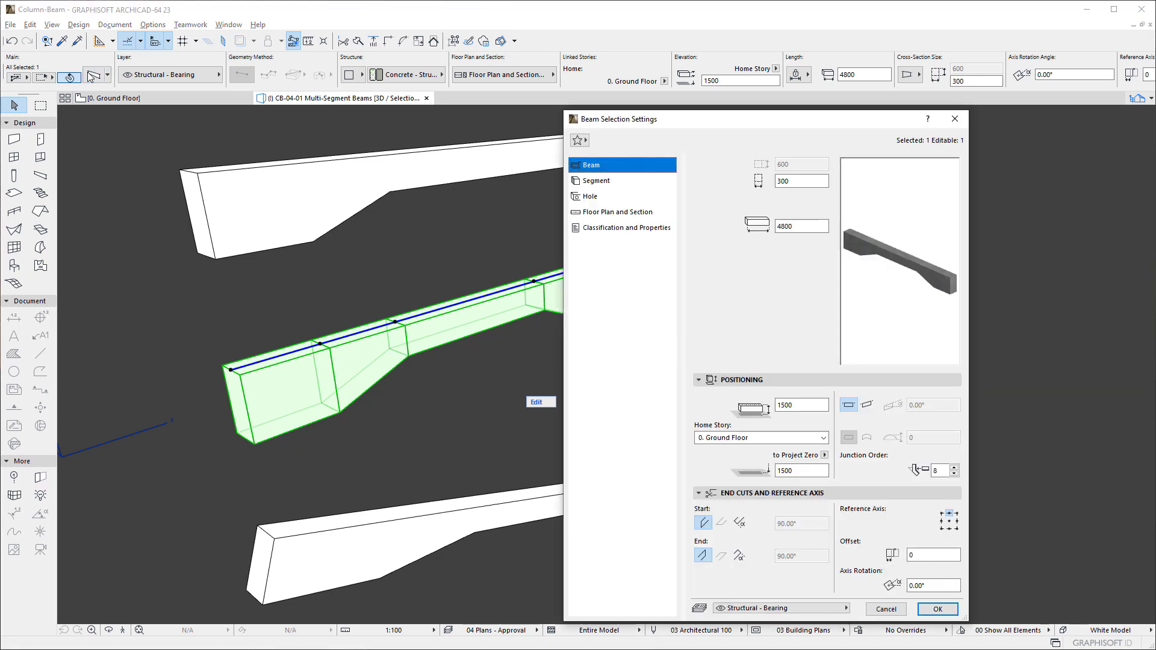
{"action": "left_click", "coordinate": [644, 183]}
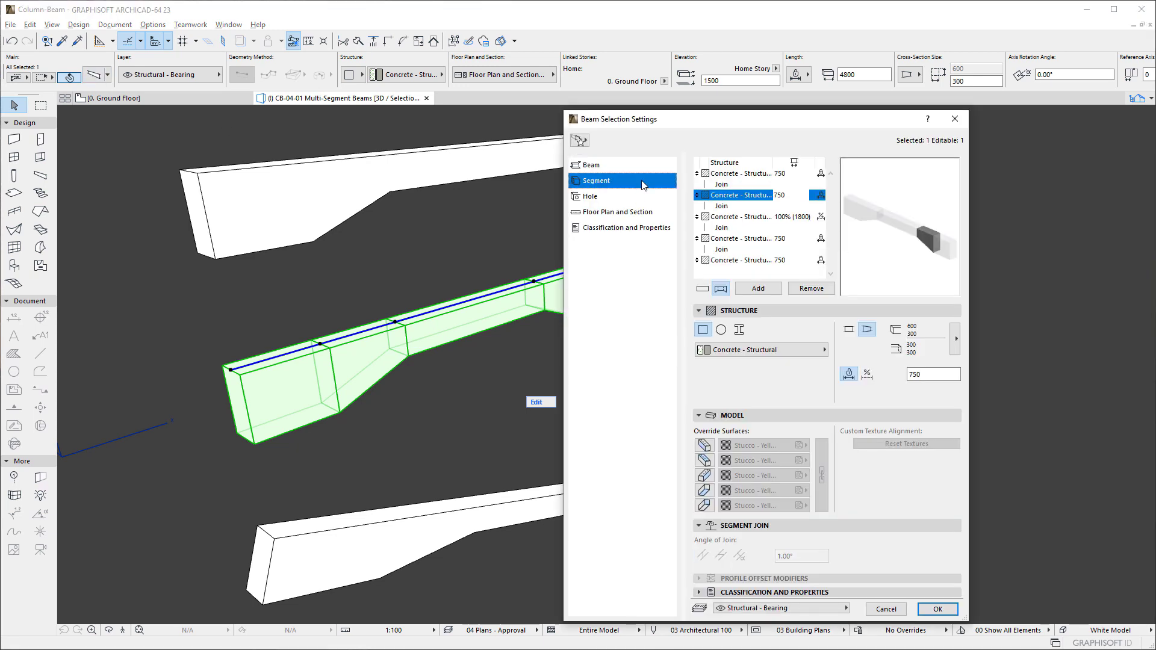
{"action": "left_click", "coordinate": [697, 195]}
{"action": "left_click_drag", "start_coordinate": [697, 195], "coordinate": [702, 271]}
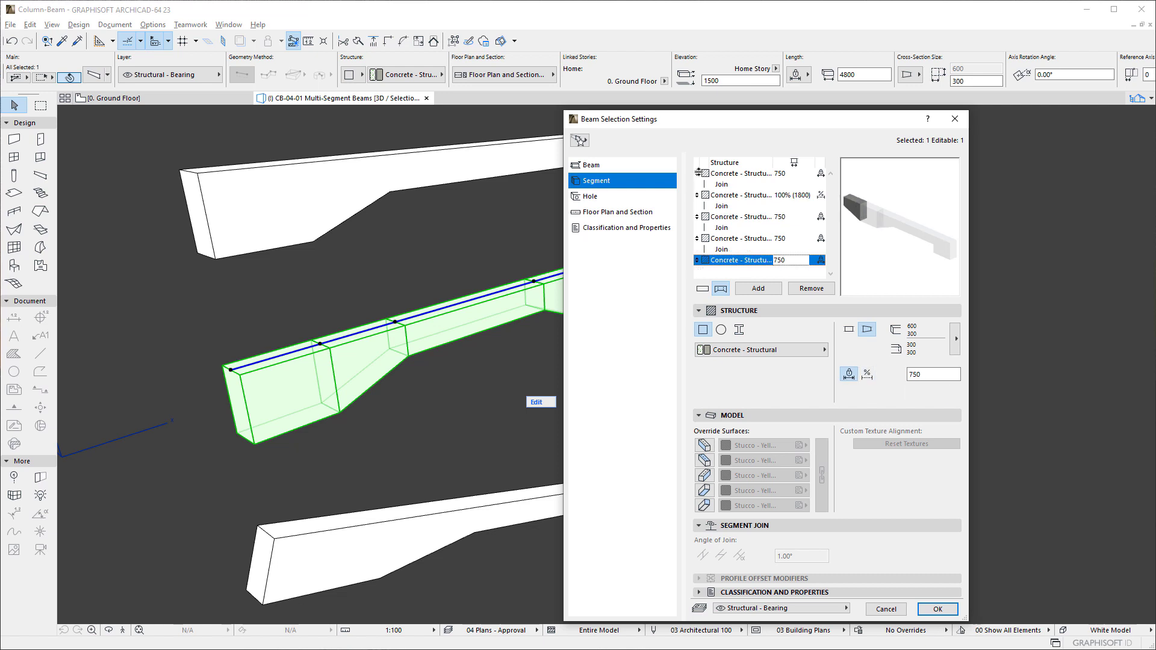
{"action": "left_click_drag", "start_coordinate": [697, 173], "coordinate": [704, 278]}
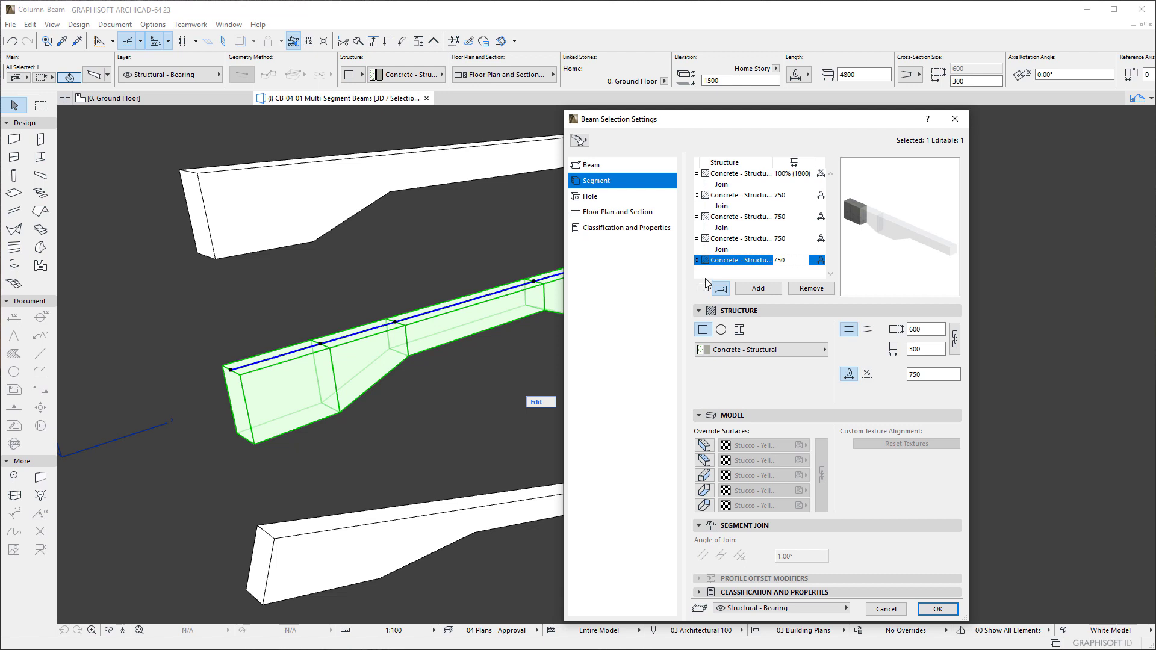
Fix the first segment's length and paste its rectangular profile onto the last segment.
{"action": "left_click", "coordinate": [752, 174]}
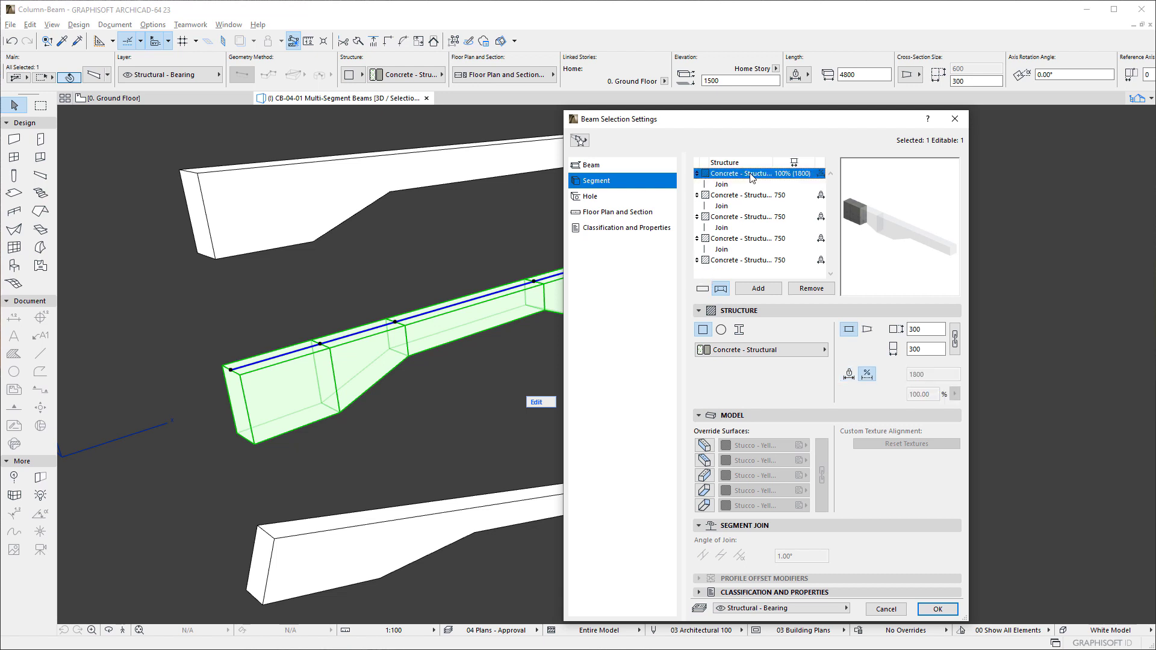
{"action": "left_click", "coordinate": [849, 373]}
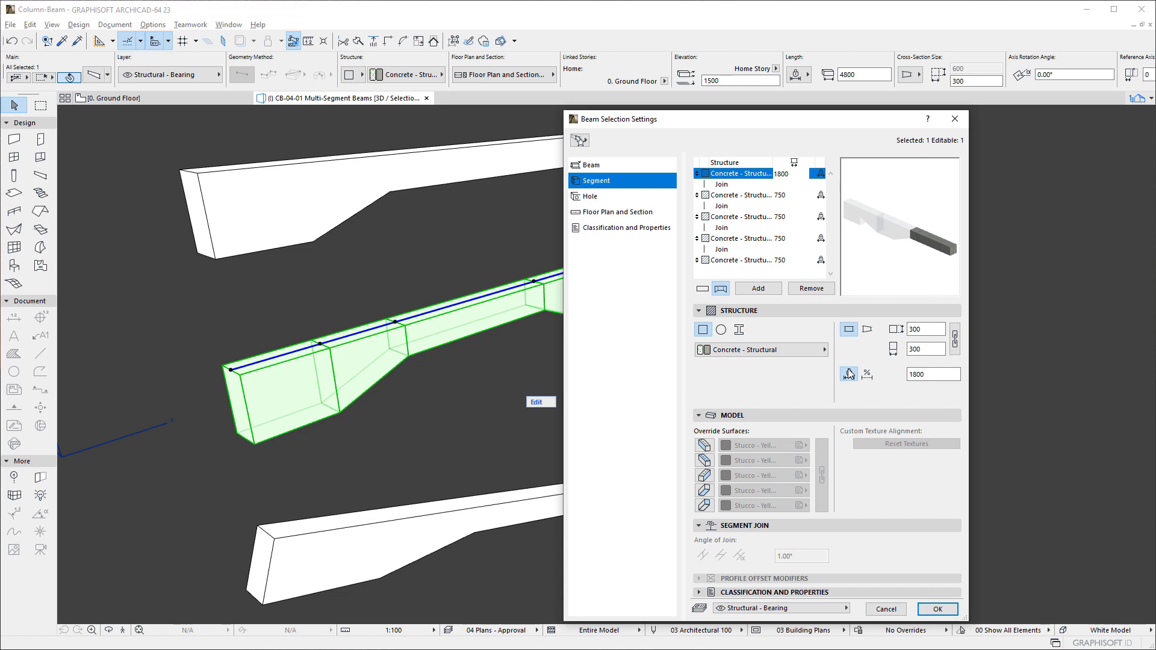
{"action": "right_click", "coordinate": [741, 175]}
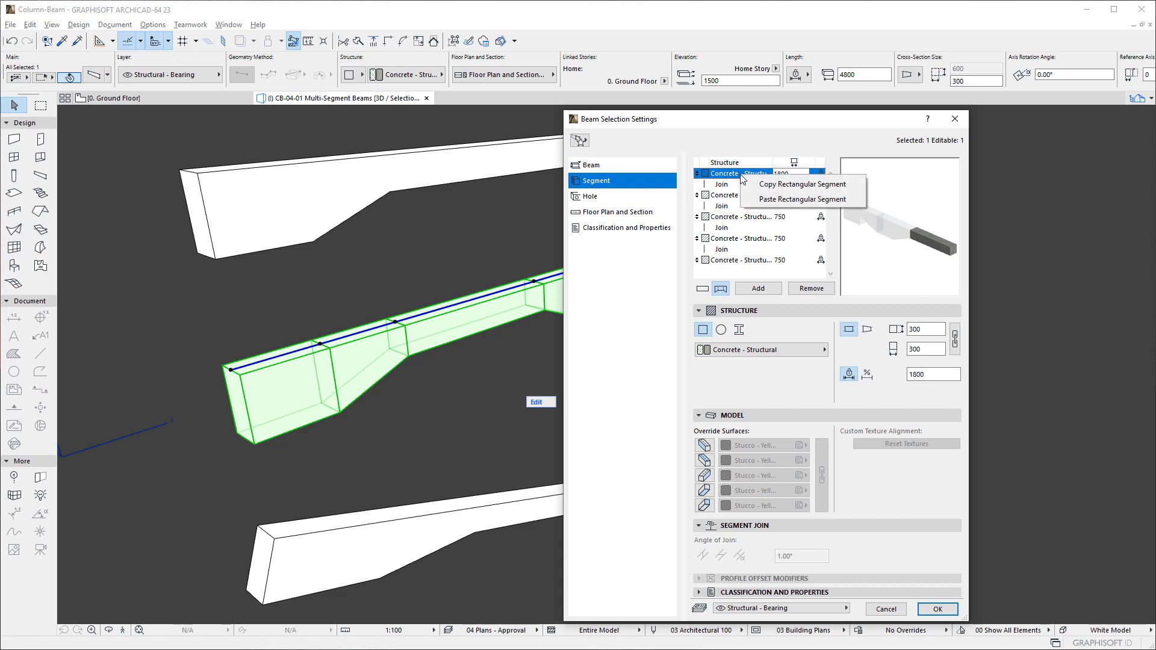
{"action": "left_click", "coordinate": [774, 185]}
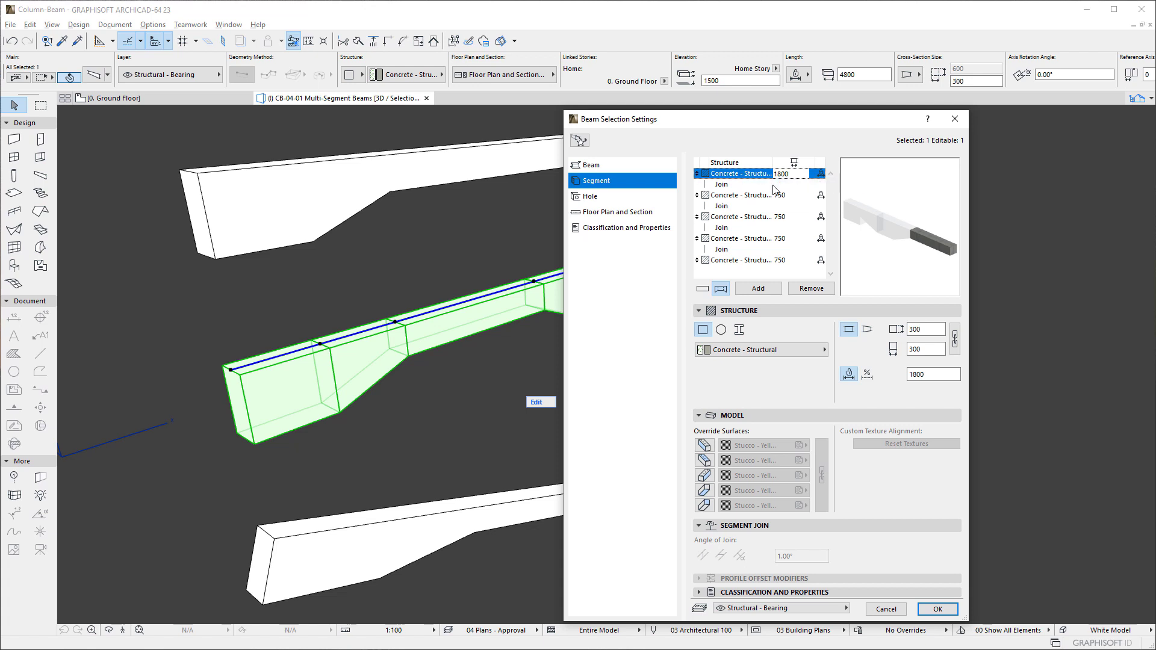
{"action": "left_click", "coordinate": [742, 262]}
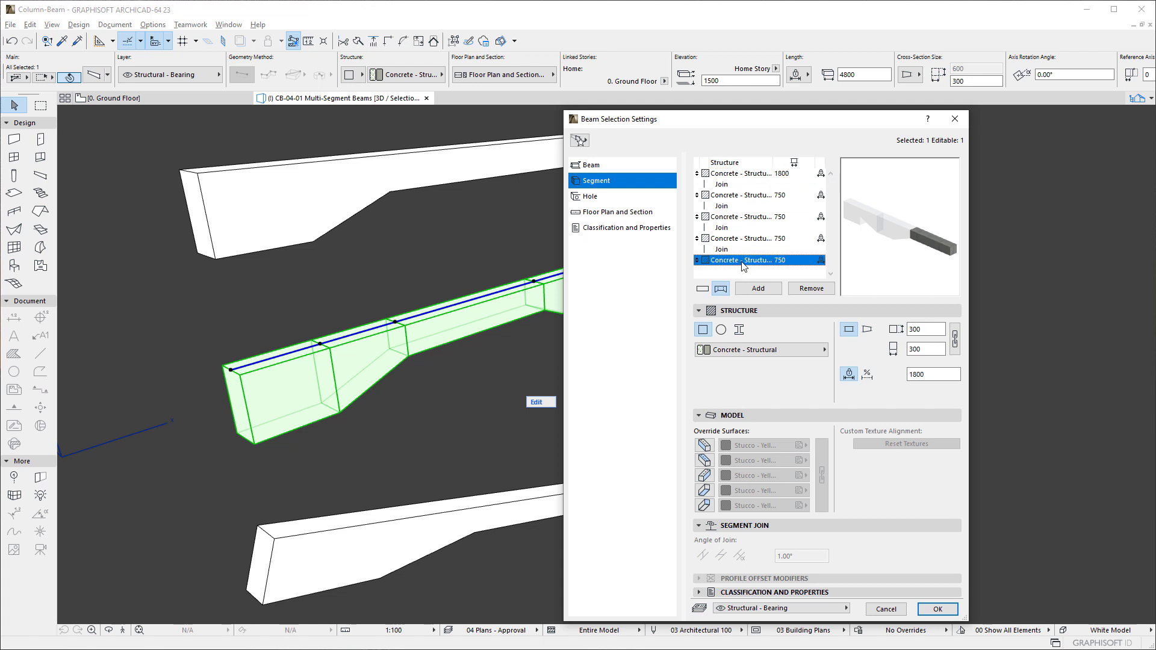
{"action": "right_click", "coordinate": [743, 267]}
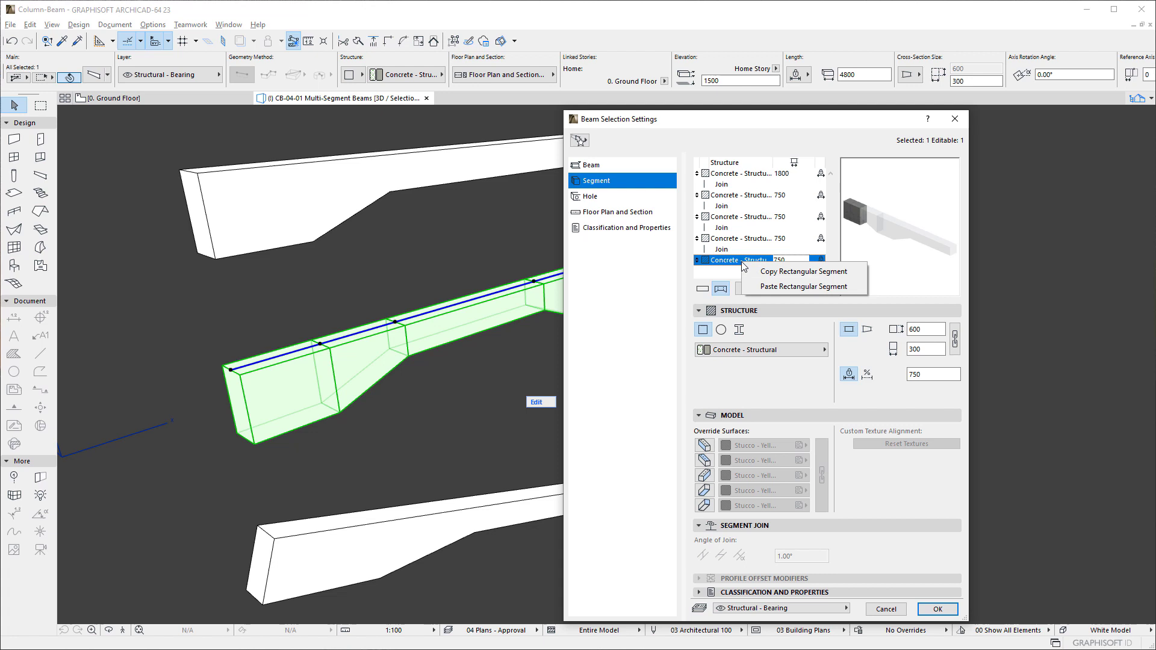
{"action": "left_click", "coordinate": [788, 286]}
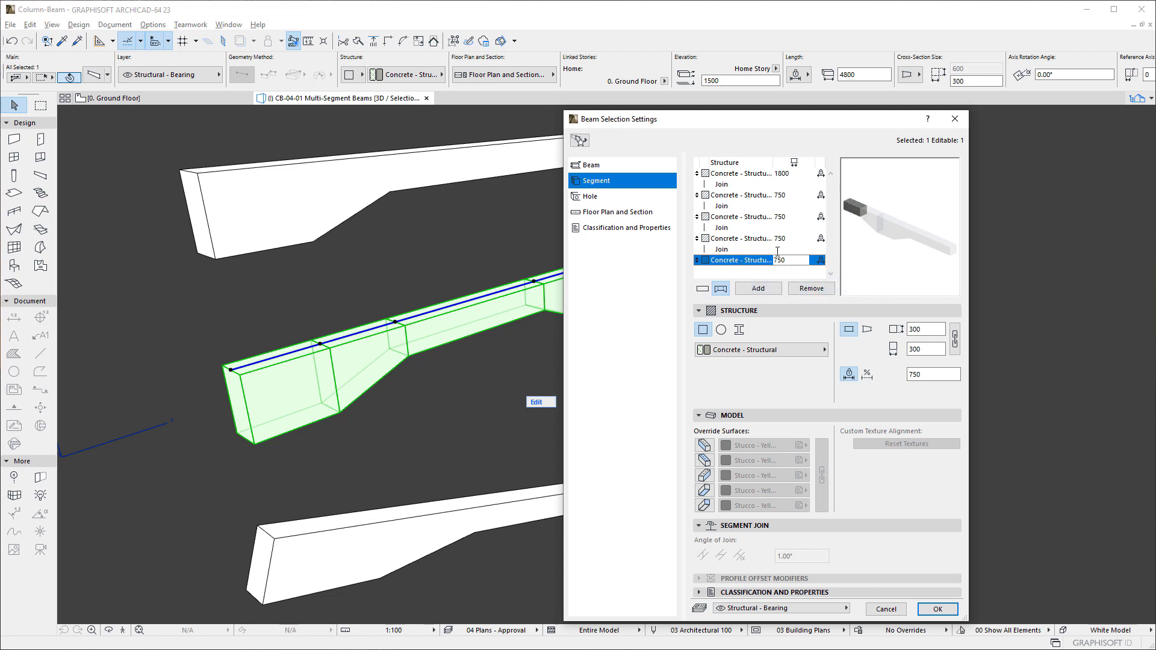
Set the first segment length to 750 and make the third segment proportional.
{"action": "left_click", "coordinate": [751, 176]}
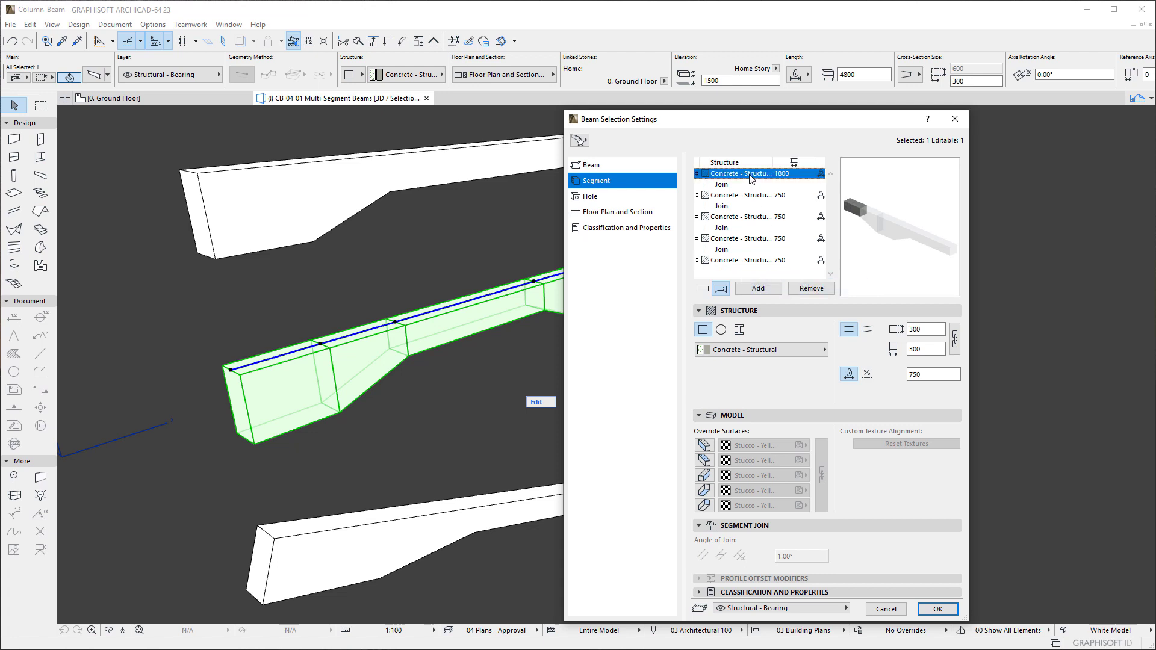
{"action": "double_click", "coordinate": [926, 374]}
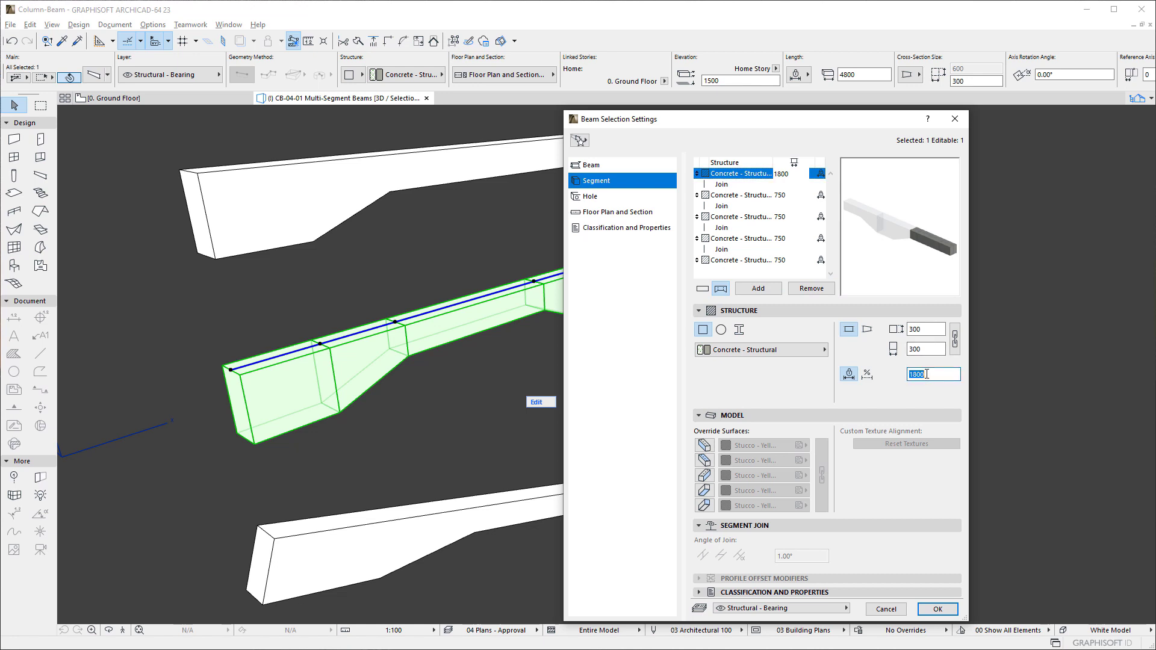
{"action": "type", "text": "750"}
{"action": "left_click", "coordinate": [755, 218]}
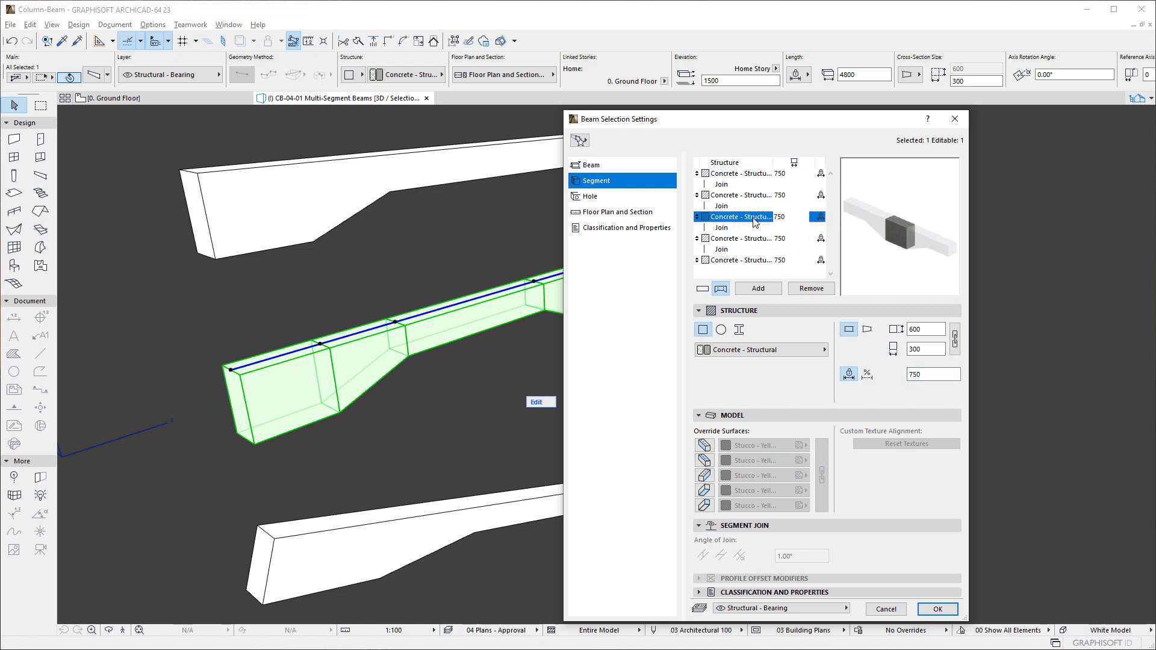
{"action": "left_click", "coordinate": [870, 373]}
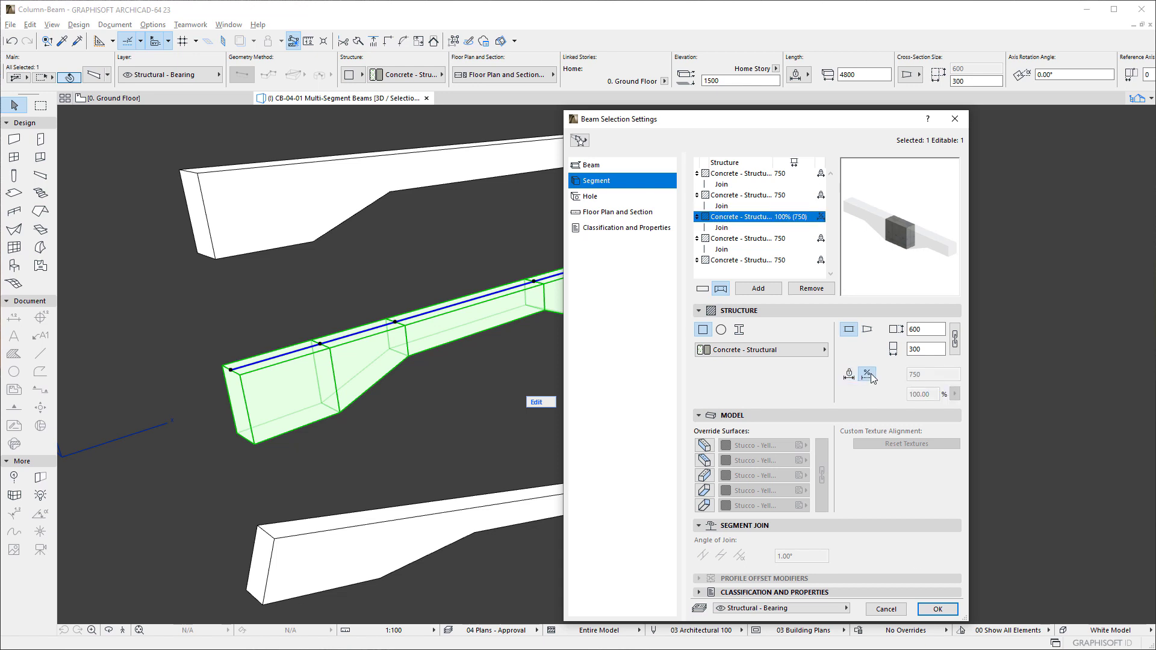
Apply the middle beam's segment changes and open the steel I-beam's settings.
{"action": "left_click", "coordinate": [937, 609]}
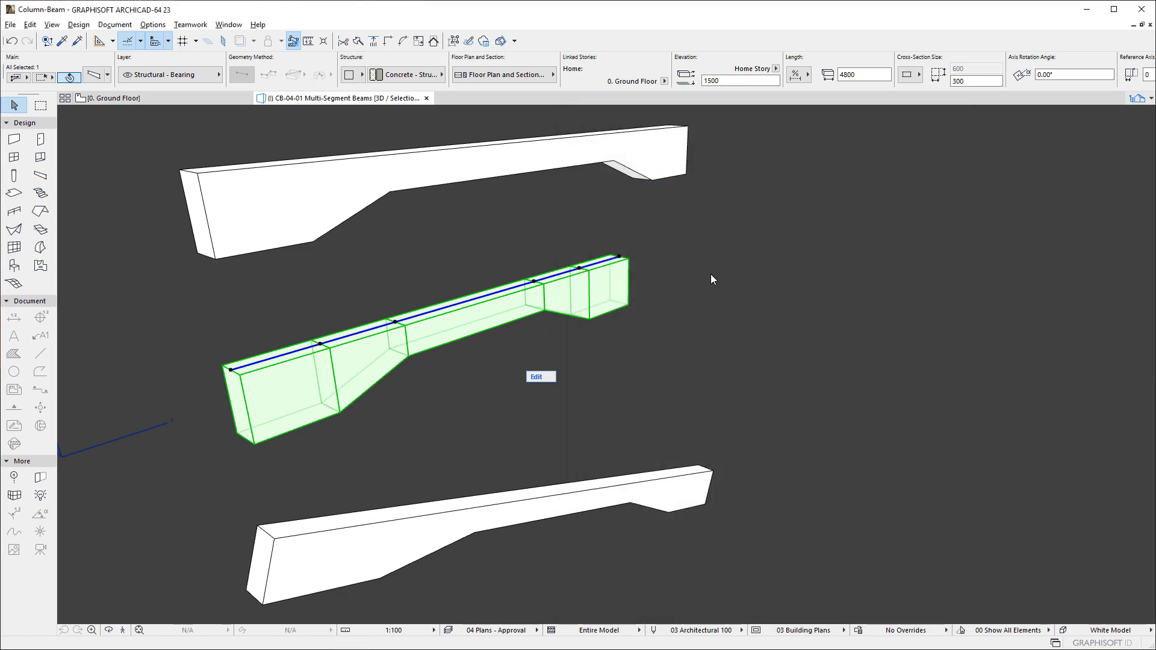
{"action": "left_click", "coordinate": [710, 275]}
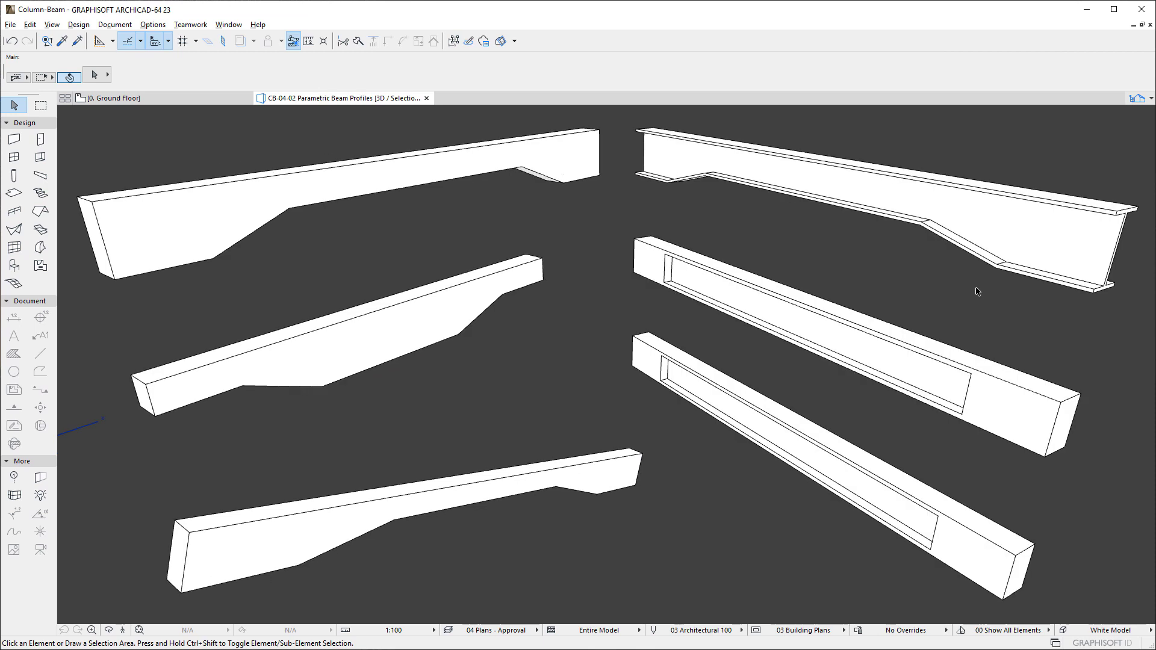
{"action": "left_click", "coordinate": [1020, 230]}
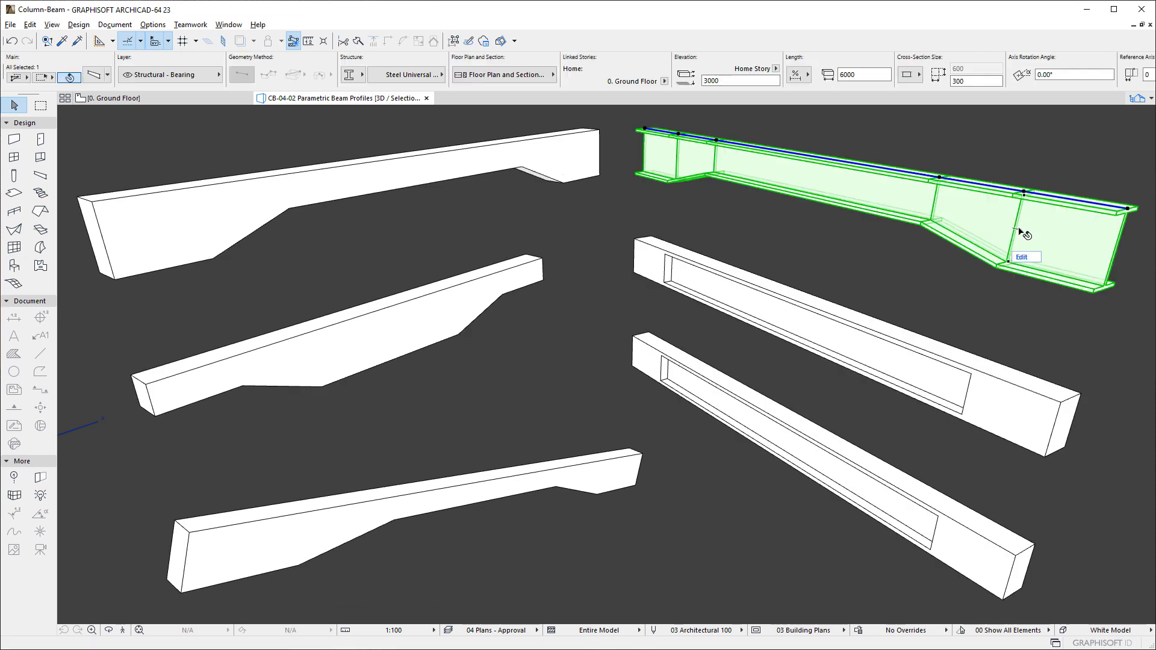
{"action": "left_click", "coordinate": [94, 75]}
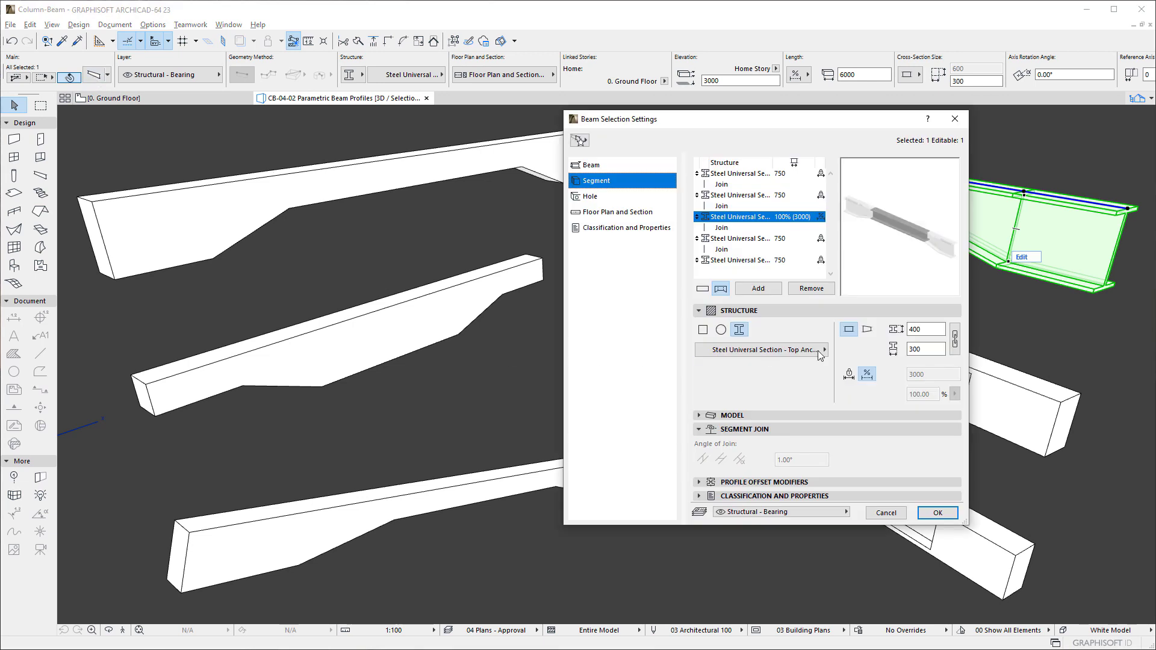
Set Flange Thickness to 50 on the first, last and middle I-beam segments.
{"action": "left_click", "coordinate": [837, 481]}
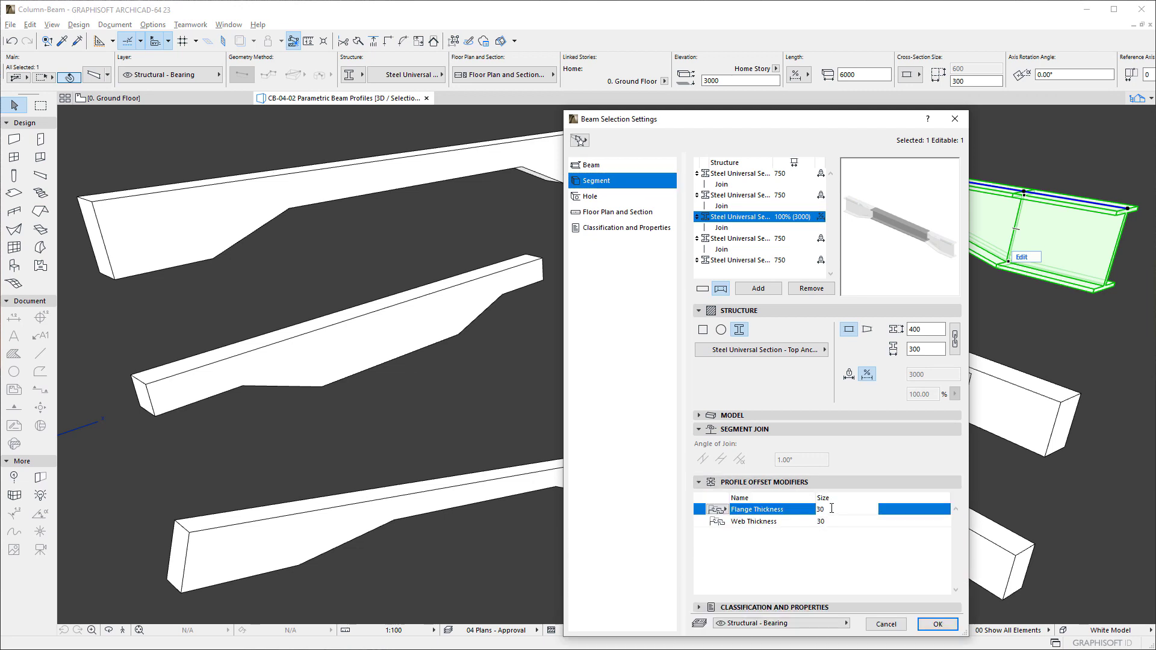
{"action": "left_click", "coordinate": [833, 509]}
{"action": "type", "text": "50"}
{"action": "left_click", "coordinate": [782, 260]}
{"action": "left_click", "coordinate": [826, 510]}
{"action": "type", "text": "50"}
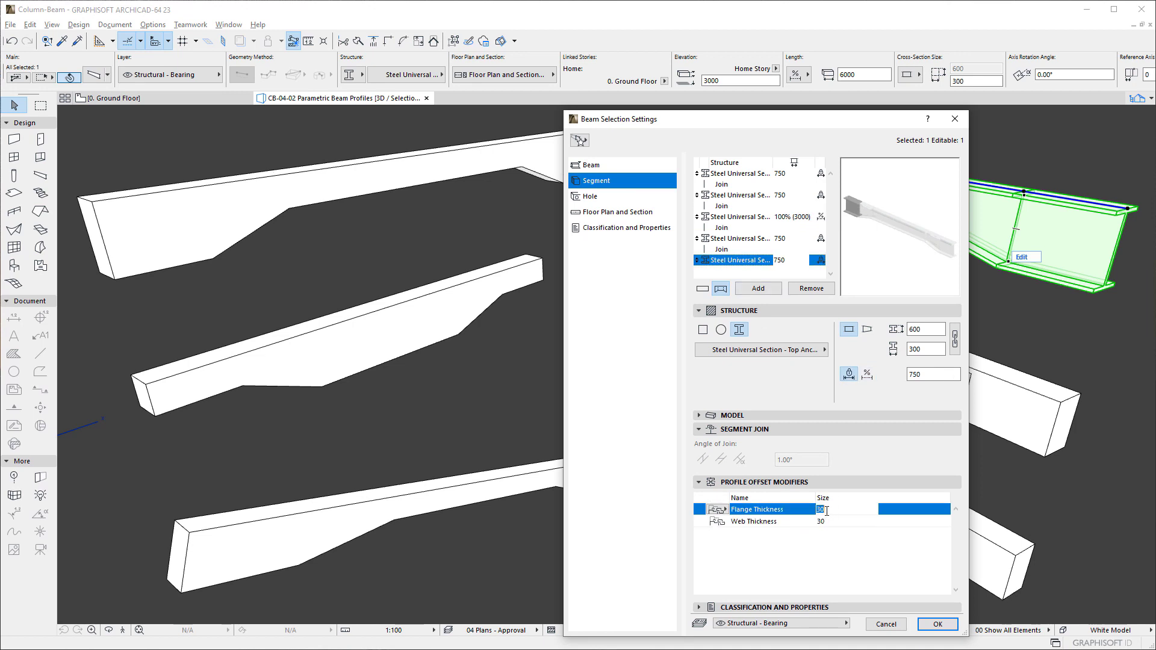
{"action": "left_click", "coordinate": [833, 522]}
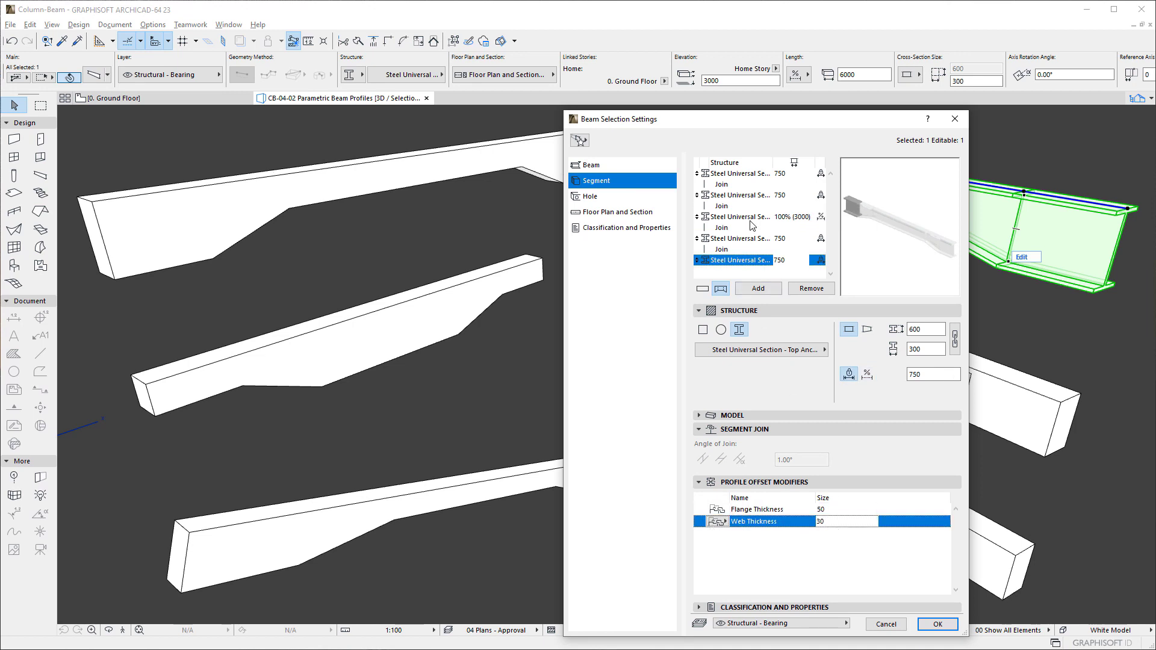
{"action": "left_click", "coordinate": [753, 218]}
{"action": "left_click", "coordinate": [835, 511]}
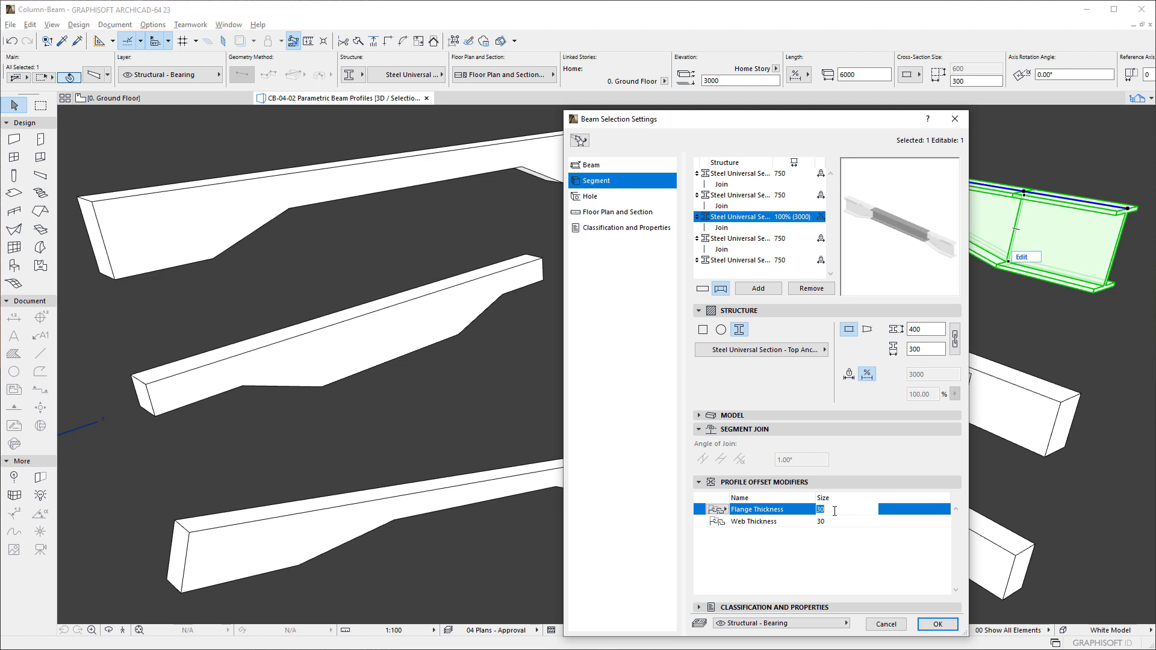
{"action": "type", "text": "50"}
{"action": "left_click", "coordinate": [835, 523]}
Set Begin and End Flange Thickness to 50 on the second and fourth segments, then confirm.
{"action": "left_click", "coordinate": [741, 196]}
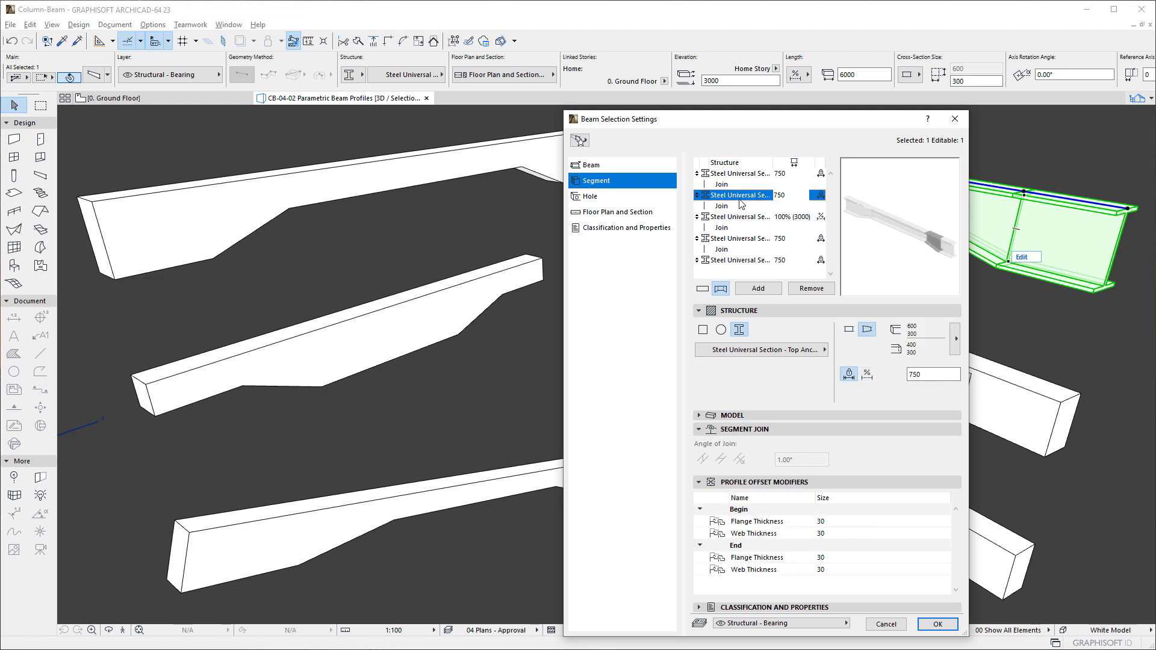
{"action": "left_click", "coordinate": [842, 521]}
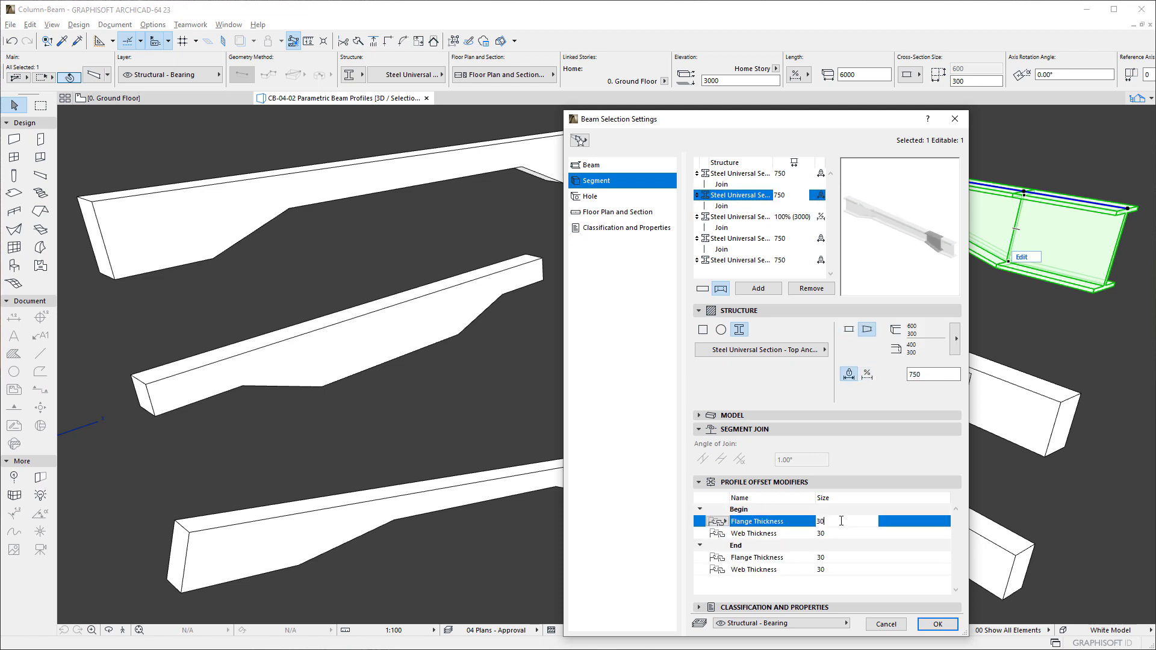
{"action": "left_click", "coordinate": [841, 557]}
{"action": "type", "text": "50"}
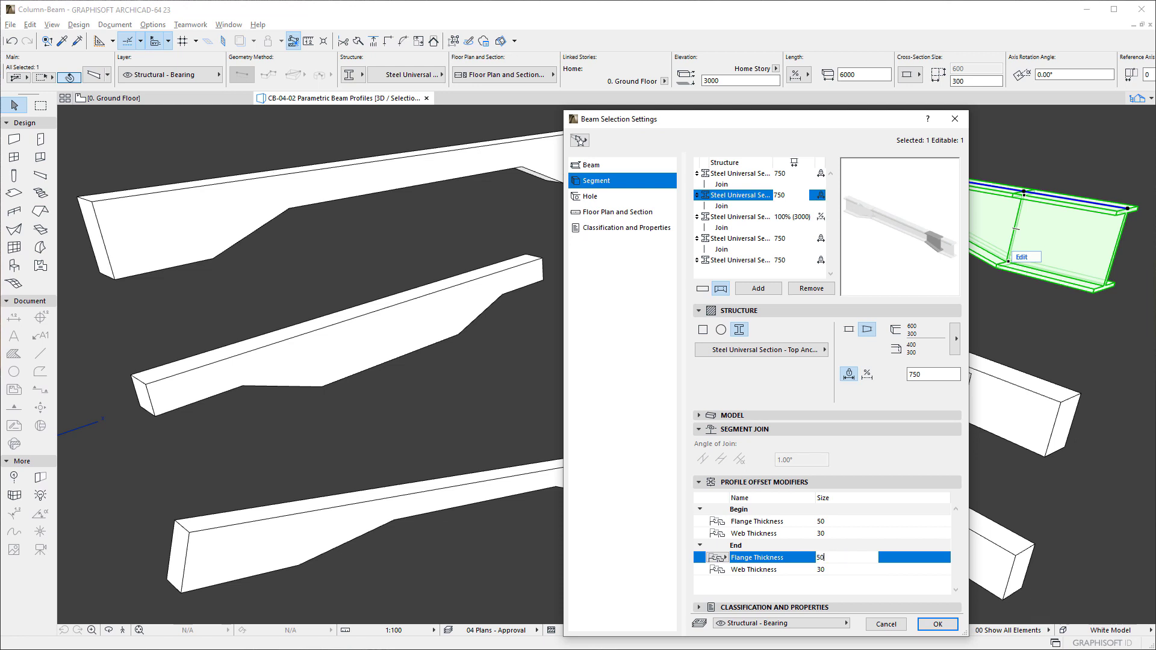
{"action": "left_click", "coordinate": [840, 571]}
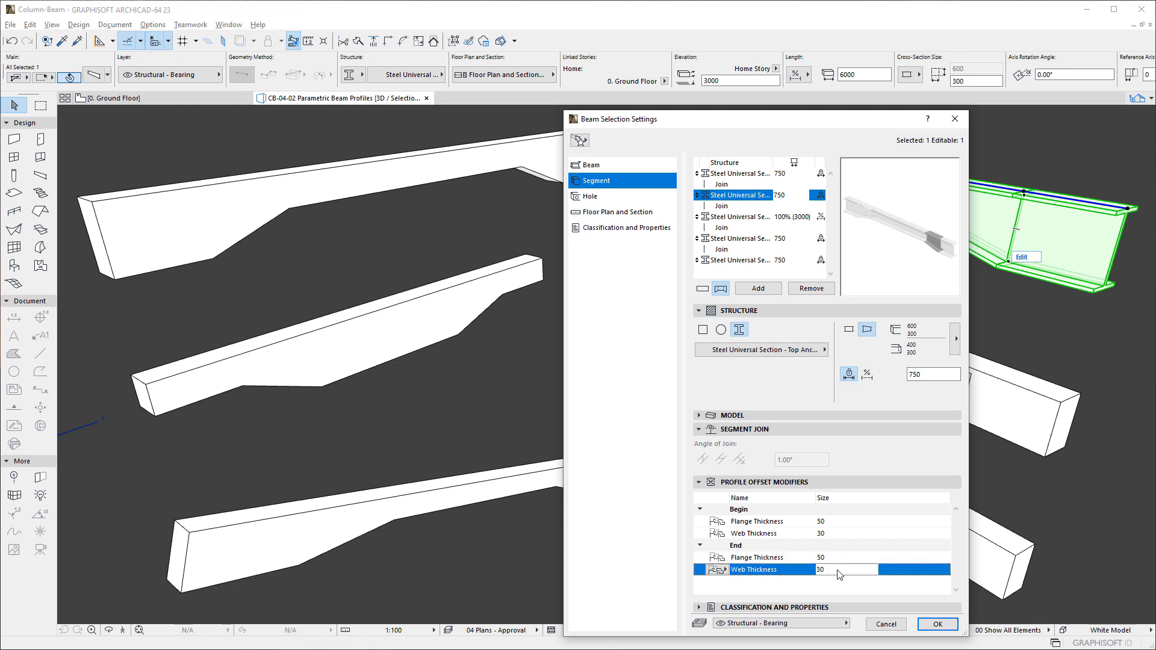
{"action": "left_click", "coordinate": [747, 239]}
{"action": "left_click", "coordinate": [822, 522]}
{"action": "type", "text": "50"}
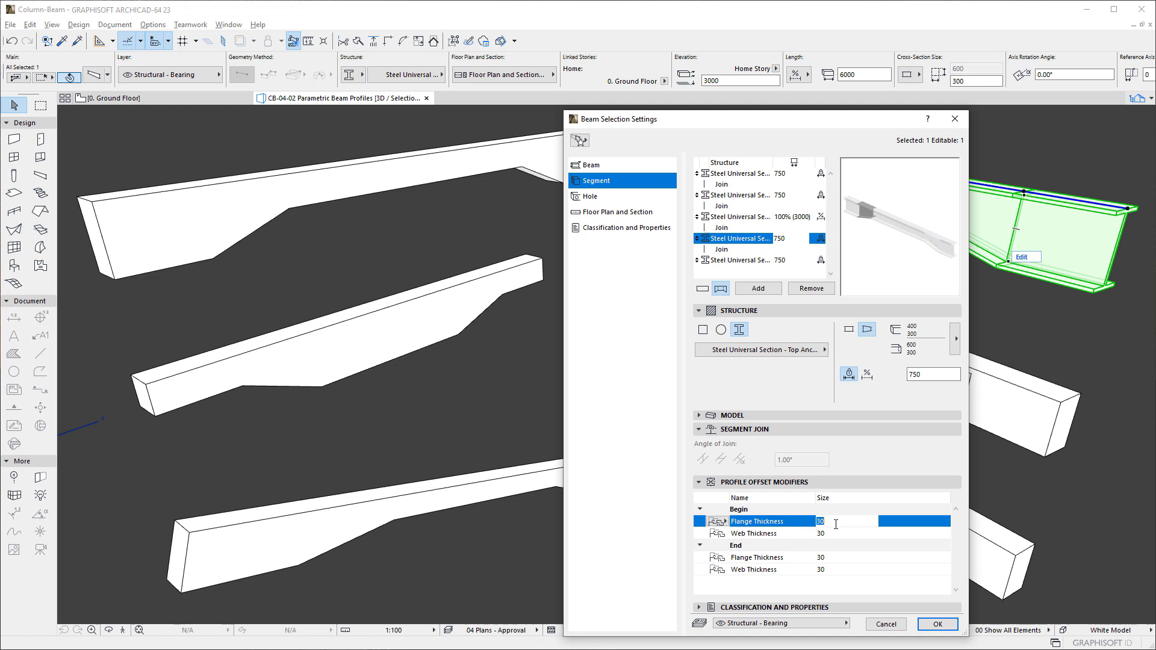
{"action": "left_click", "coordinate": [838, 558]}
{"action": "type", "text": "50"}
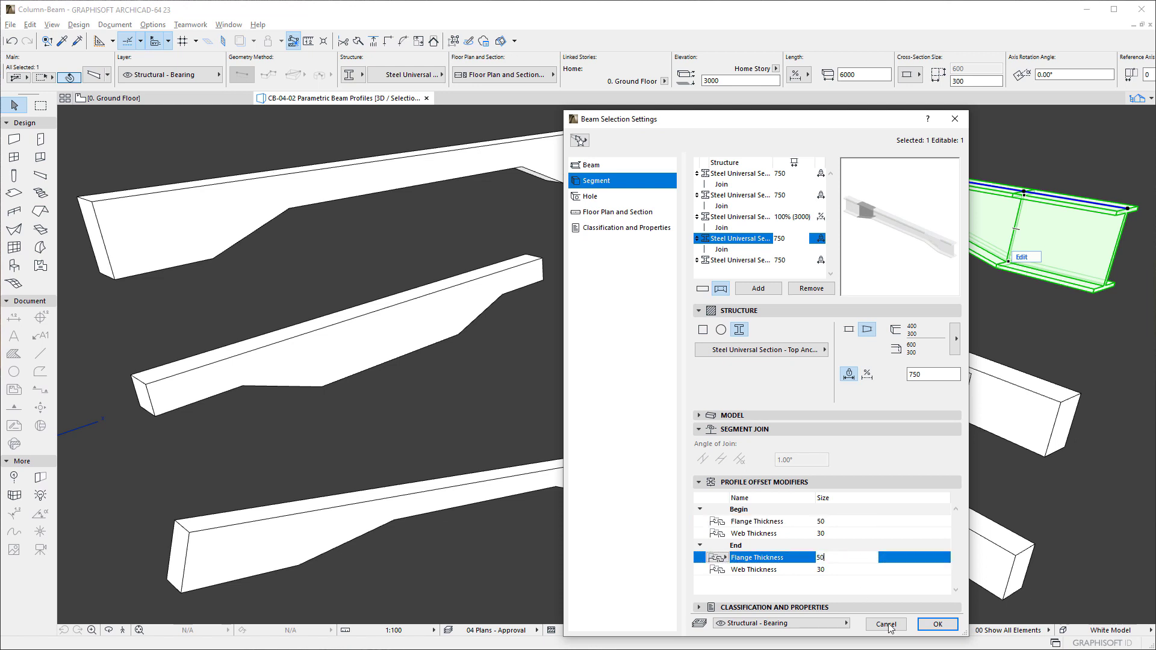
{"action": "left_click", "coordinate": [938, 624]}
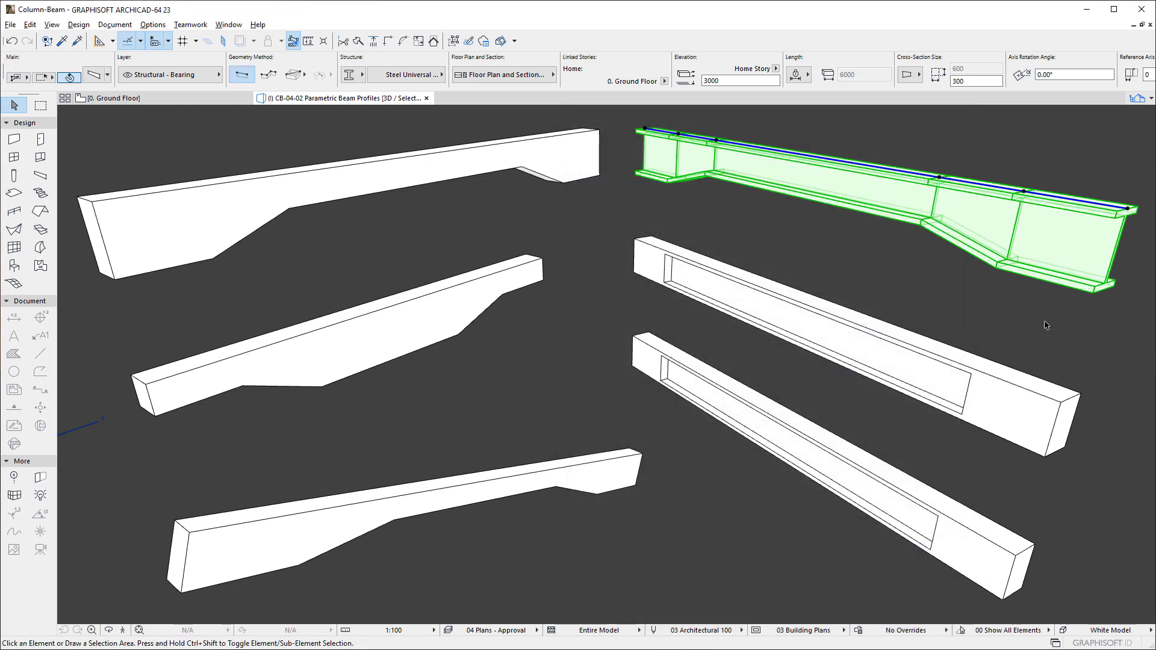
Curve the middle-right concrete beam's reference line into an arc, lengthening it to 7093.
{"action": "left_click", "coordinate": [1046, 324]}
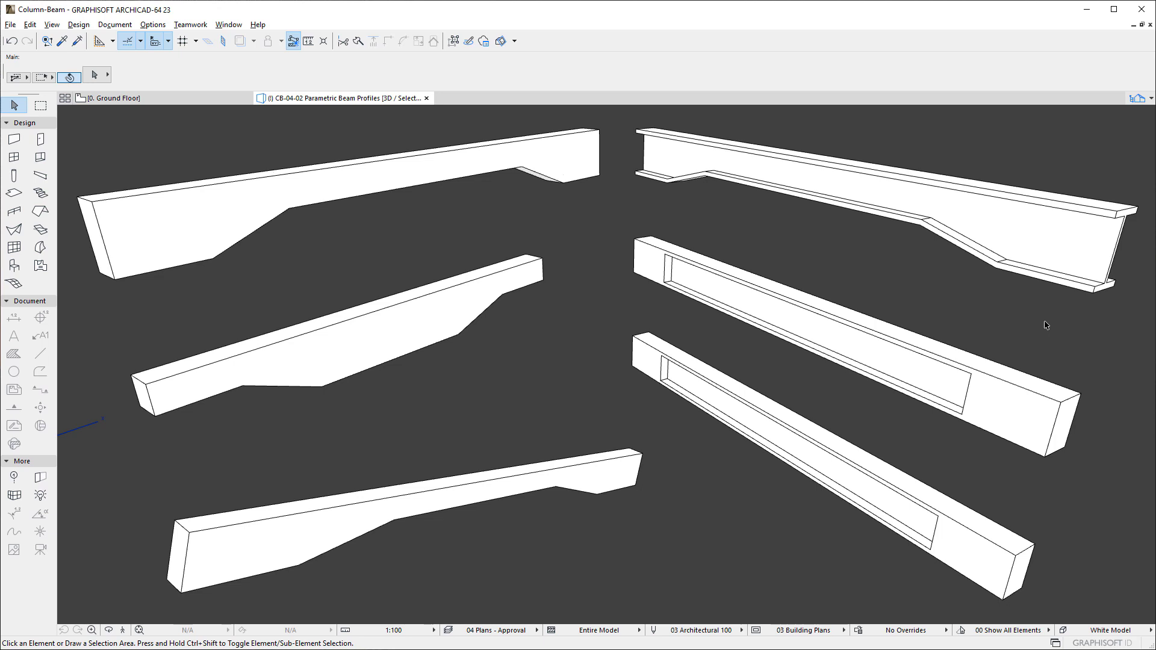
{"action": "left_click", "coordinate": [829, 321]}
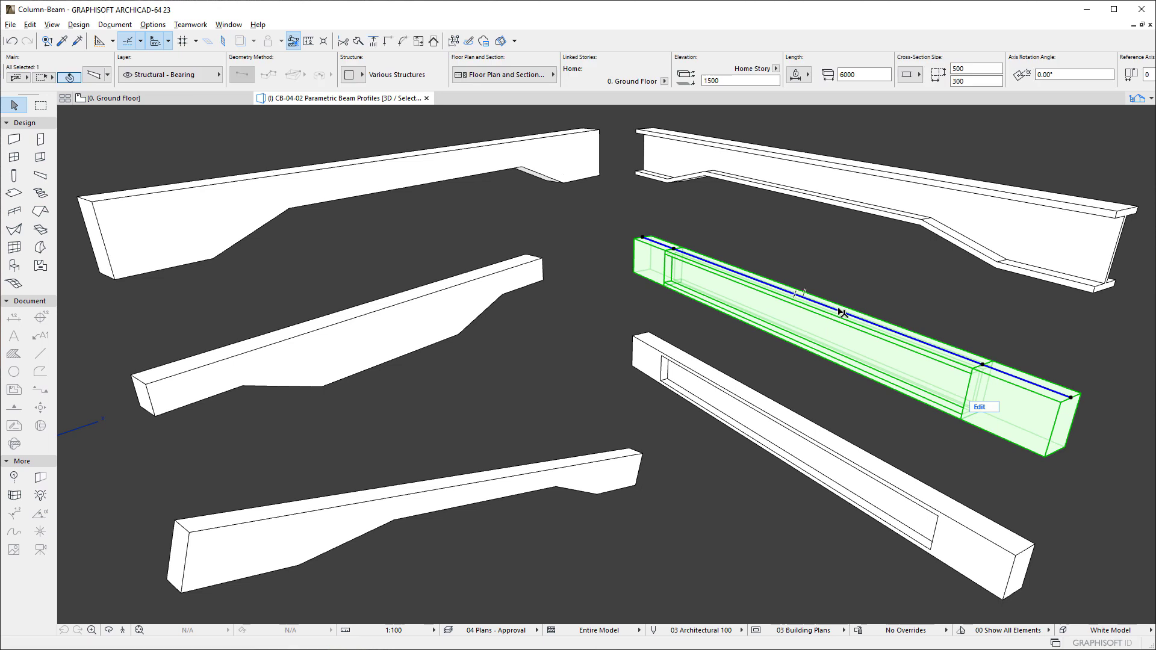
{"action": "left_click", "coordinate": [839, 311]}
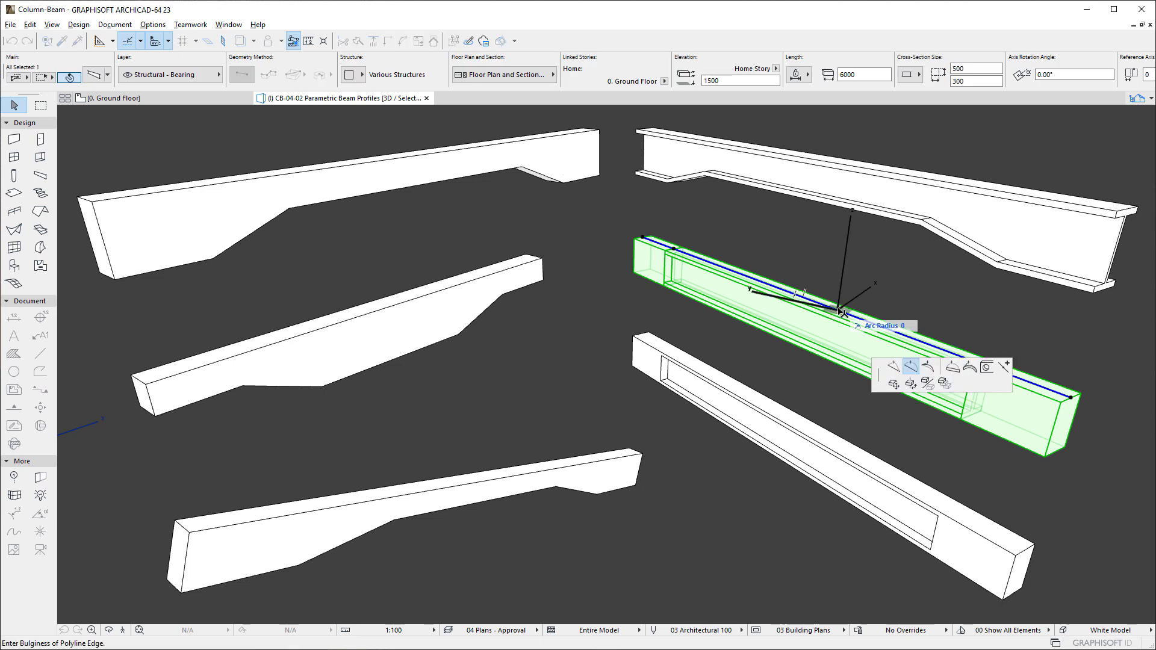
{"action": "left_click", "coordinate": [909, 271]}
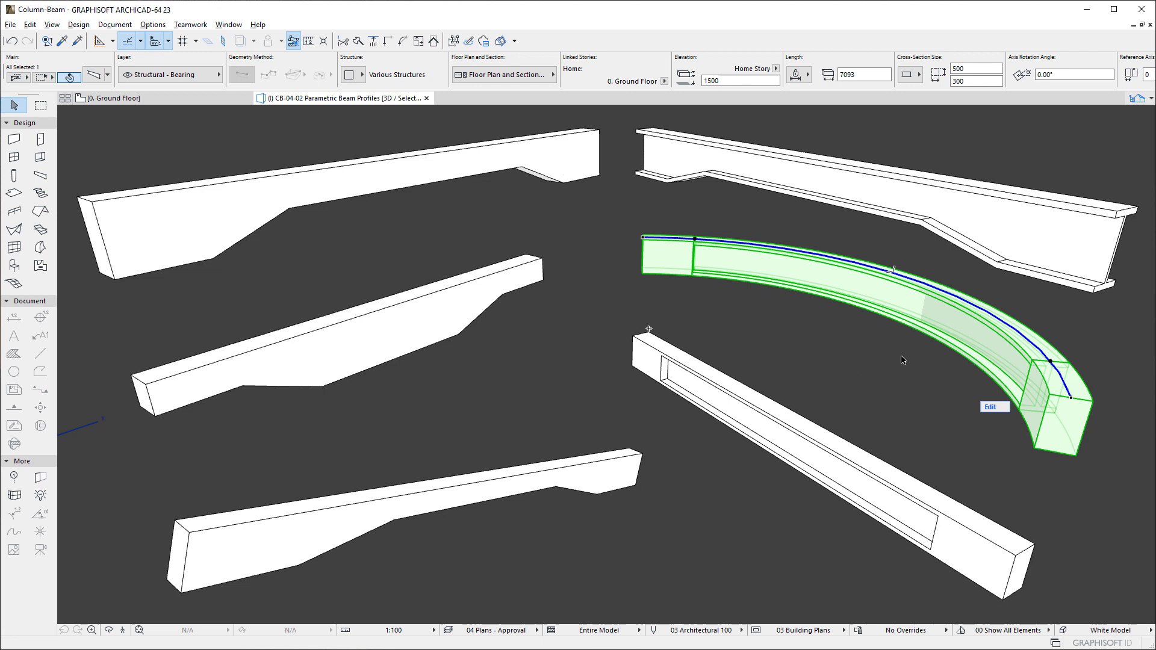
{"action": "left_click", "coordinate": [907, 370]}
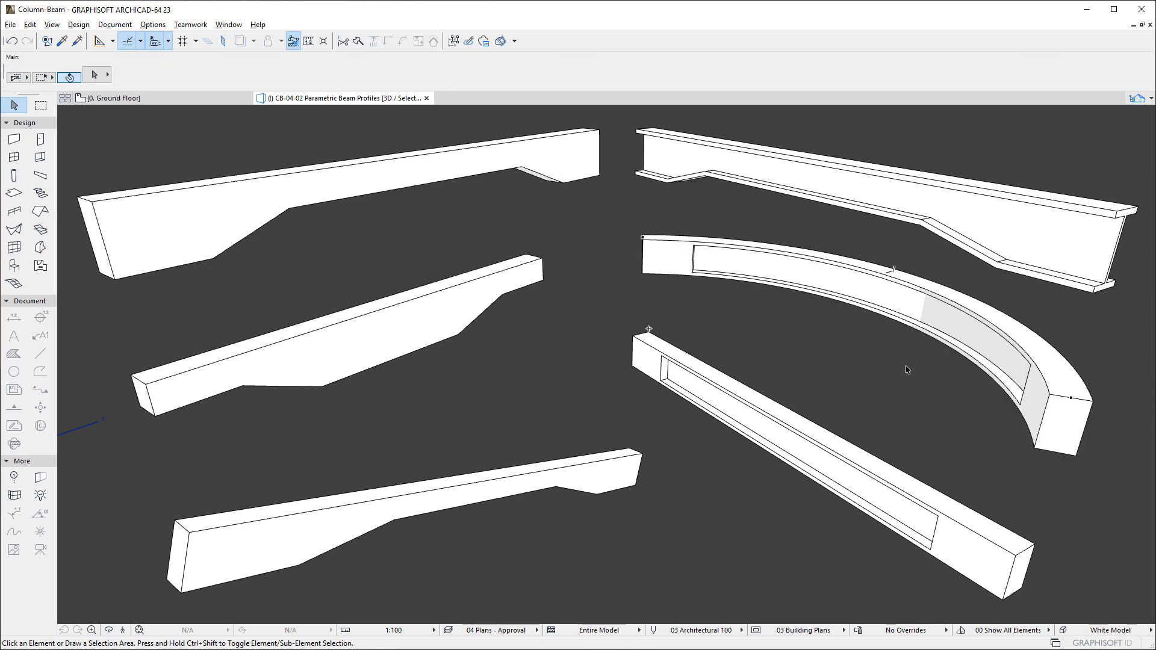
Set the bottom-right beam's positioning to Curved (vertical), enter radius 9, and apply.
{"action": "left_click", "coordinate": [775, 417]}
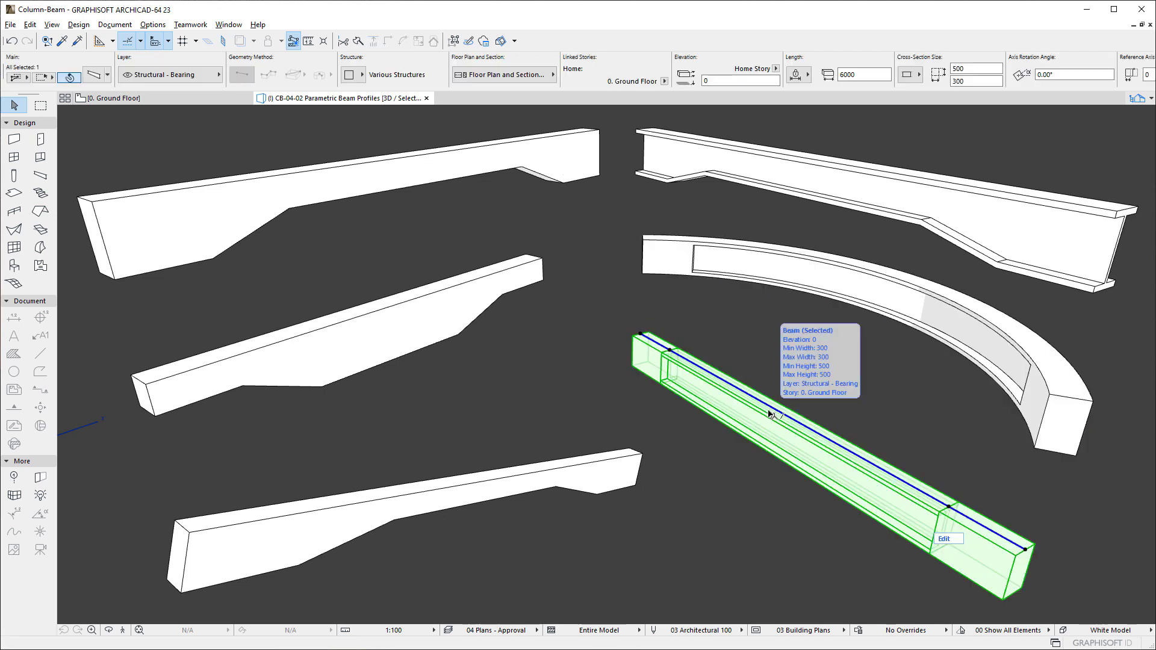
{"action": "left_click", "coordinate": [94, 75]}
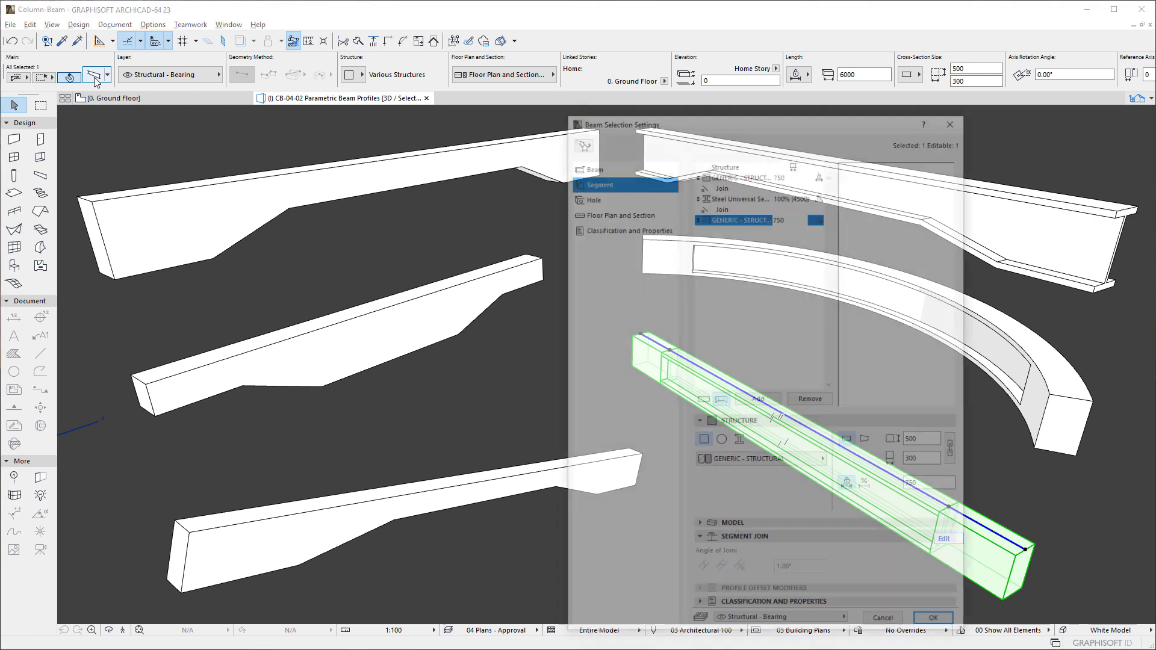
{"action": "left_click", "coordinate": [609, 169]}
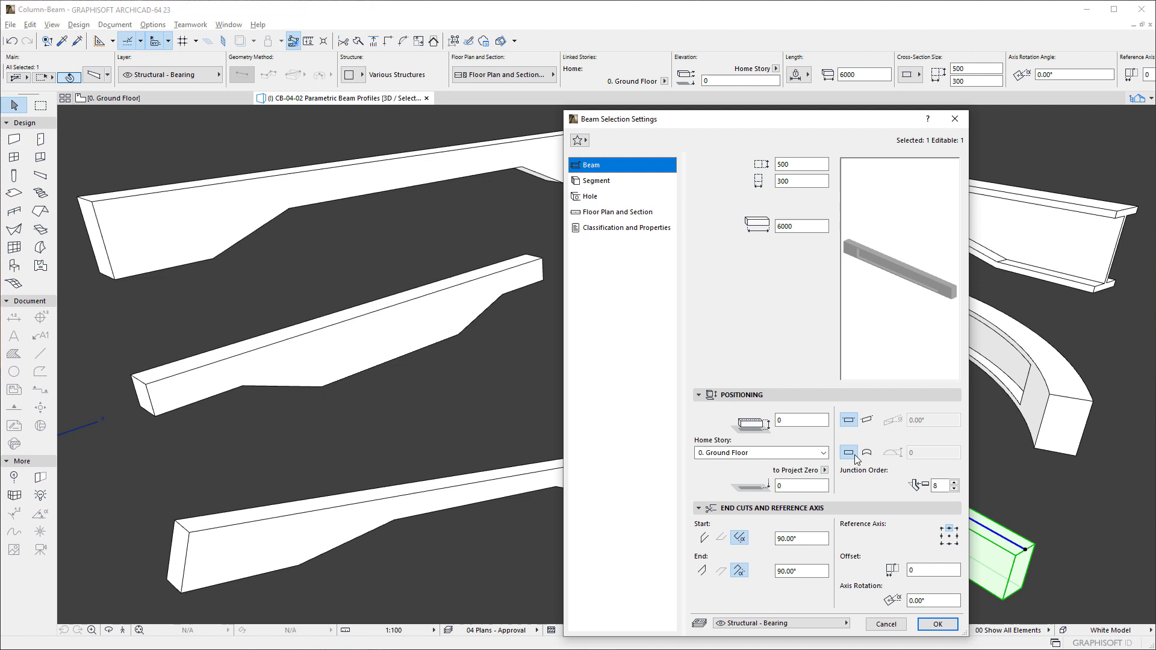
{"action": "left_click", "coordinate": [867, 453]}
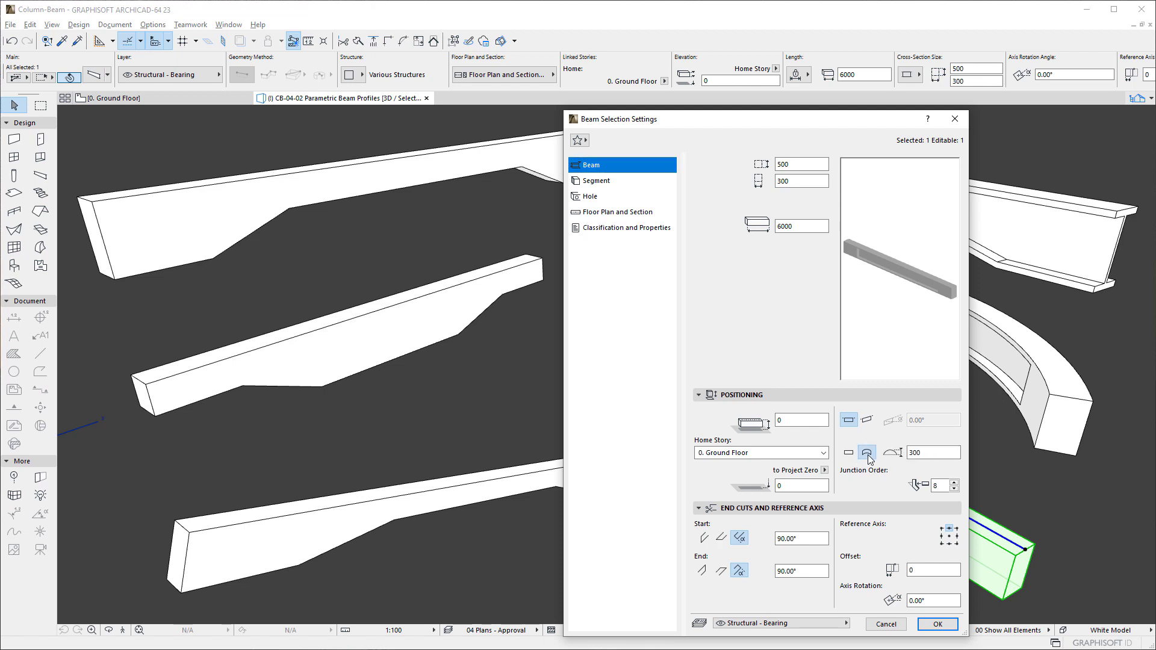
{"action": "double_click", "coordinate": [919, 453]}
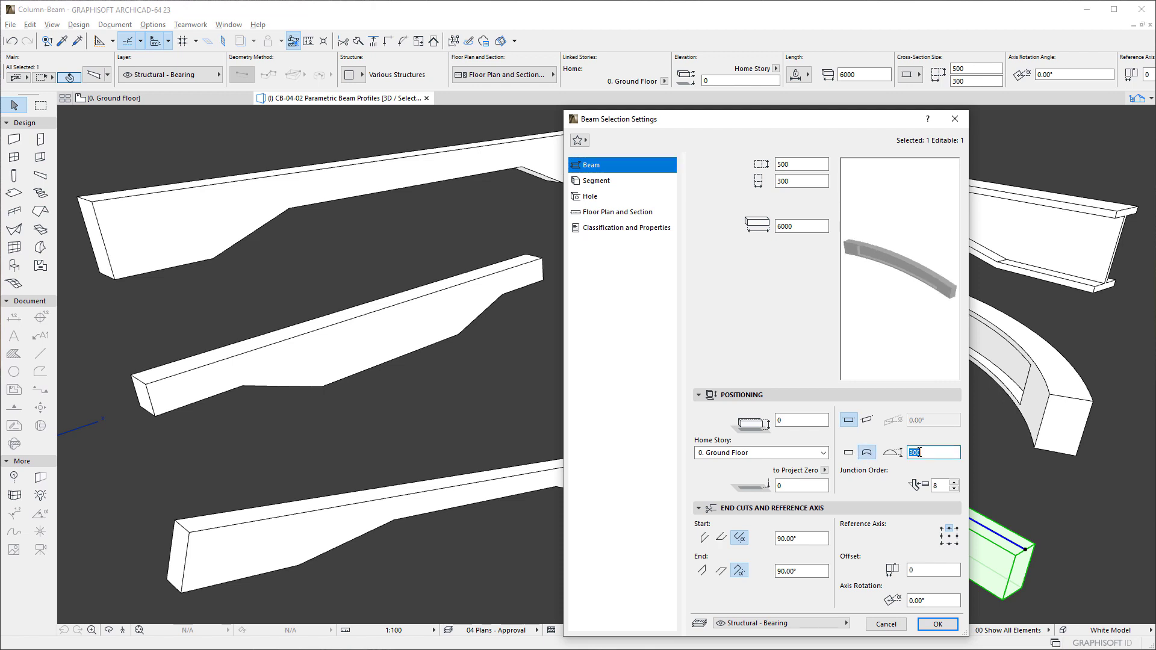
{"action": "type", "text": "9"}
{"action": "left_click", "coordinate": [938, 624]}
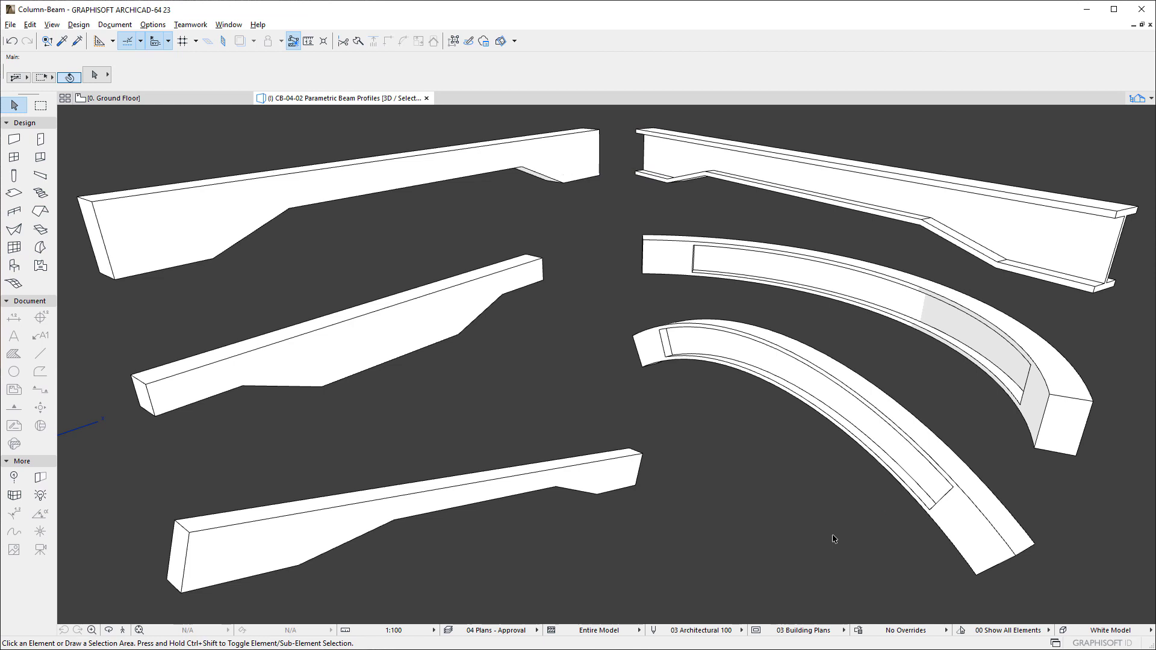
Save the arched beam's settings as a new beam Favorite named 'Curved Beam'.
{"action": "left_click", "coordinate": [960, 530]}
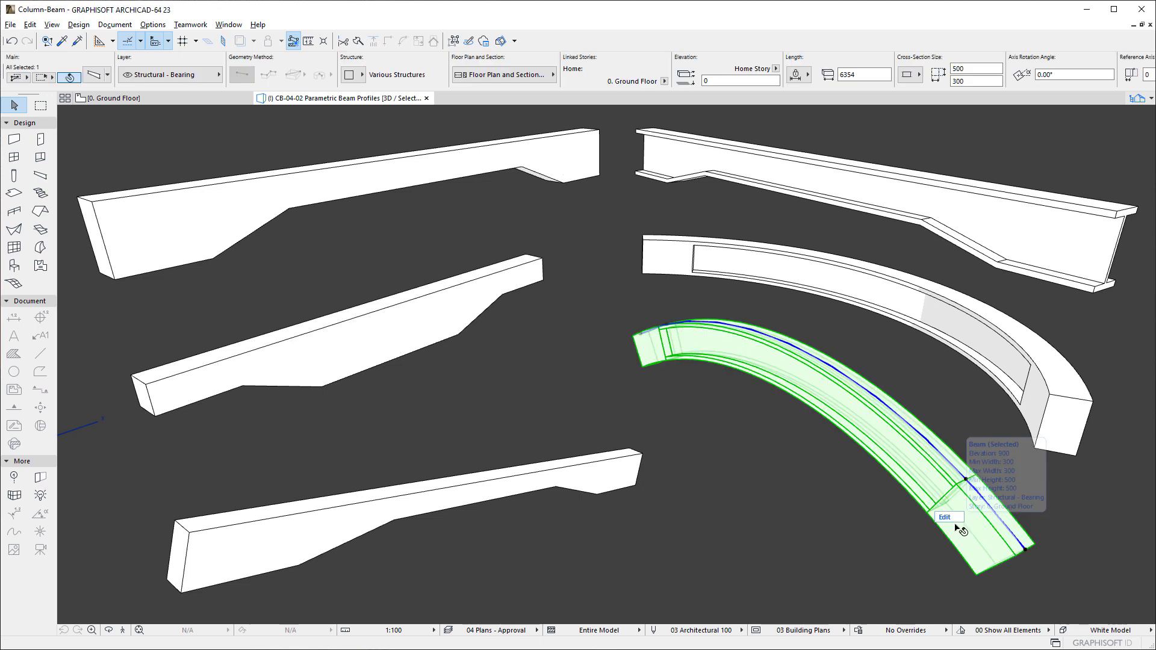
{"action": "left_click", "coordinate": [99, 75]}
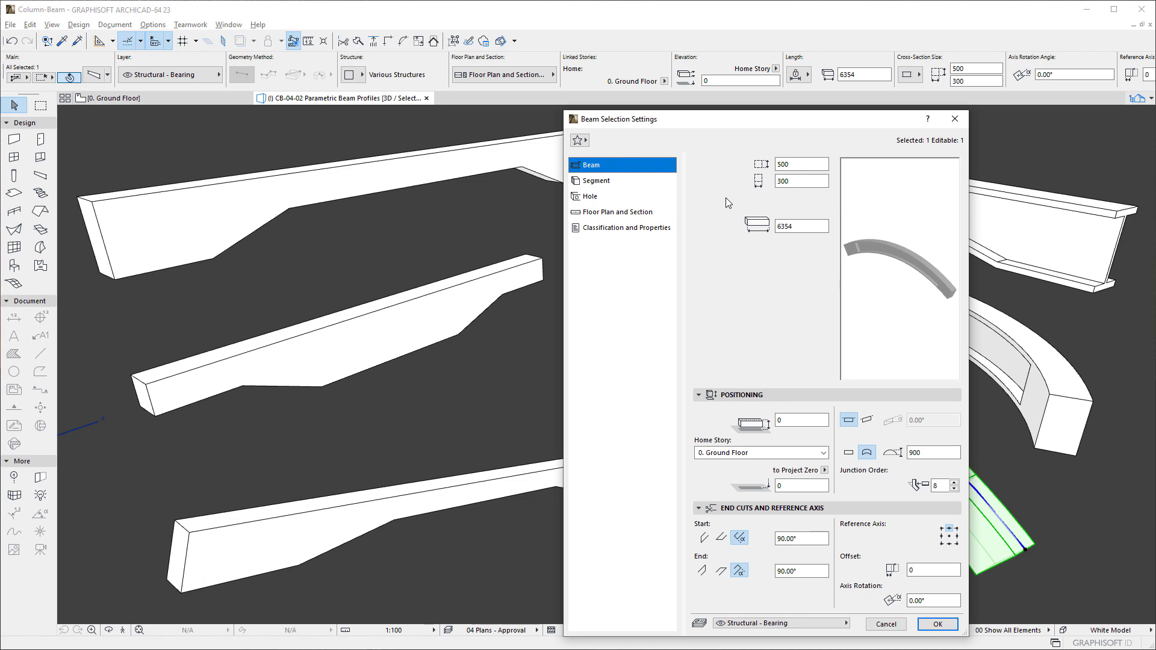
{"action": "left_click", "coordinate": [578, 141]}
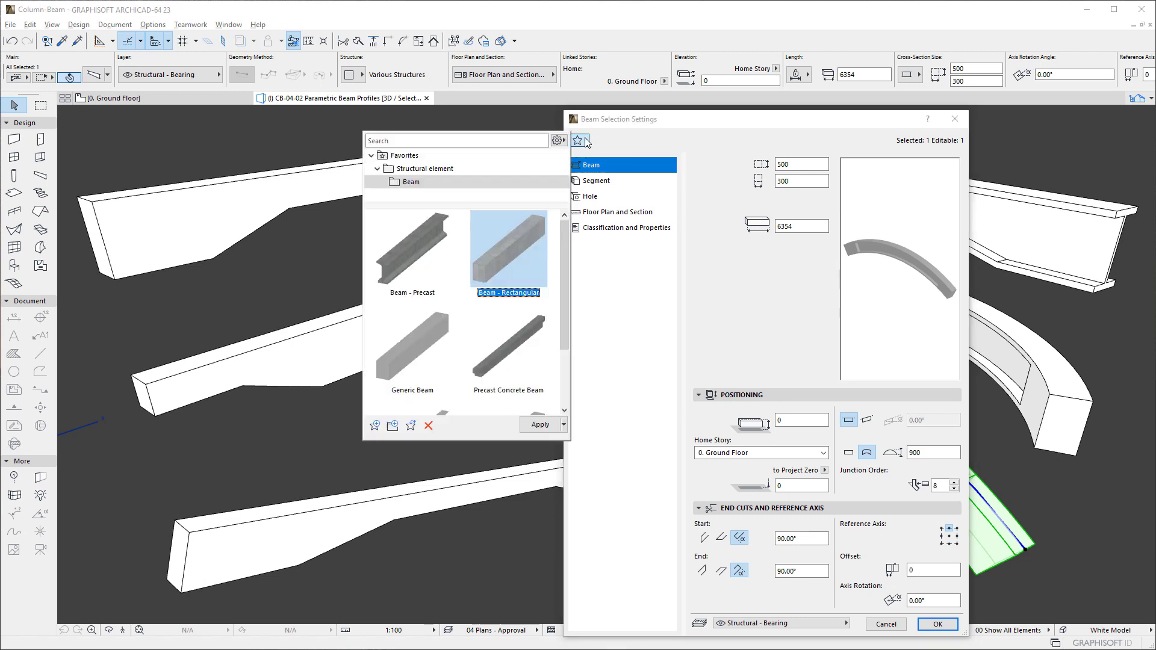
{"action": "left_click", "coordinate": [375, 425]}
{"action": "type", "text": "Cu"}
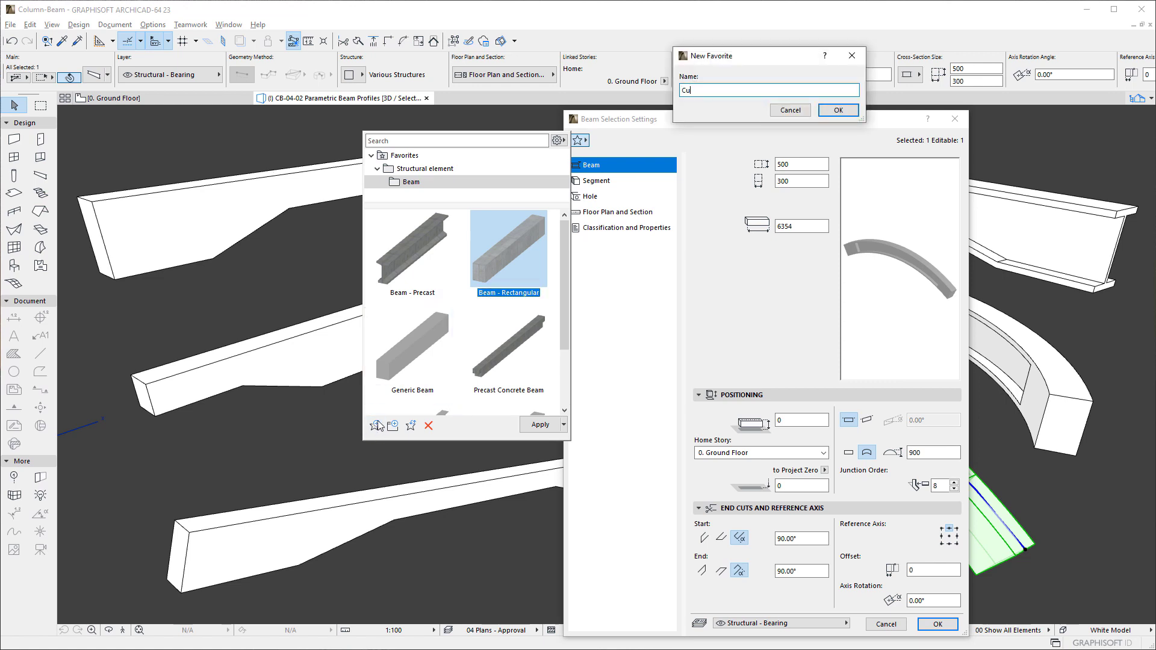
{"action": "type", "text": "rved Beam"}
{"action": "left_click", "coordinate": [838, 111]}
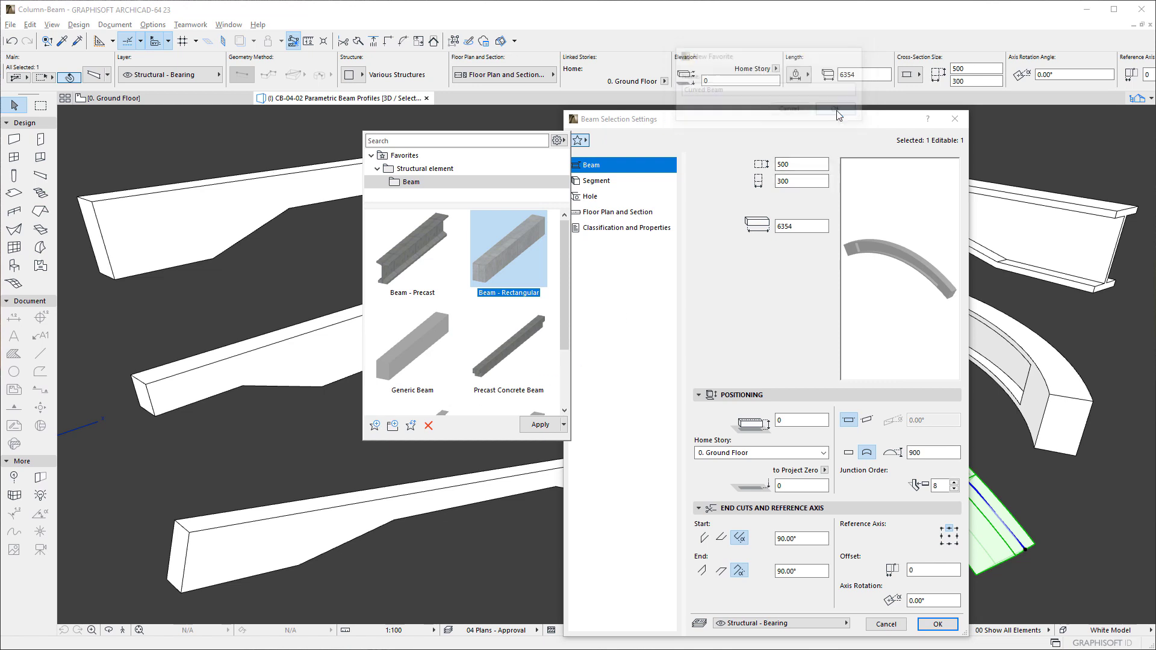
{"action": "left_click", "coordinate": [721, 197]}
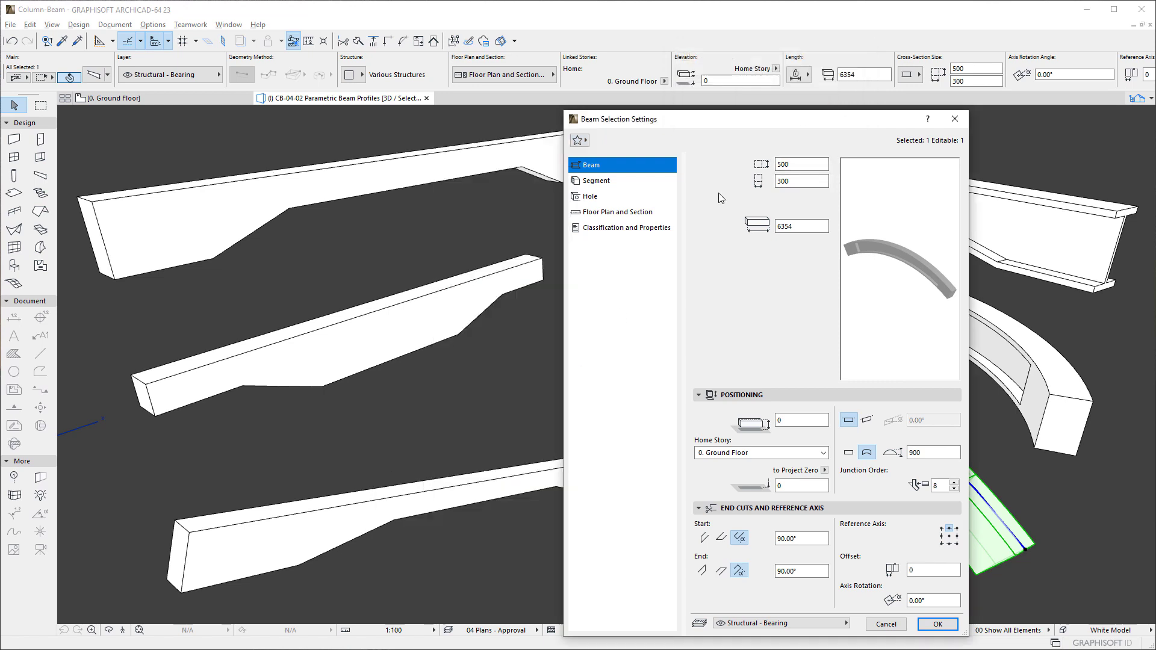
Save the Steel Universal Section segment as Favorite 'I Profile' and close the beam settings.
{"action": "left_click", "coordinate": [649, 181]}
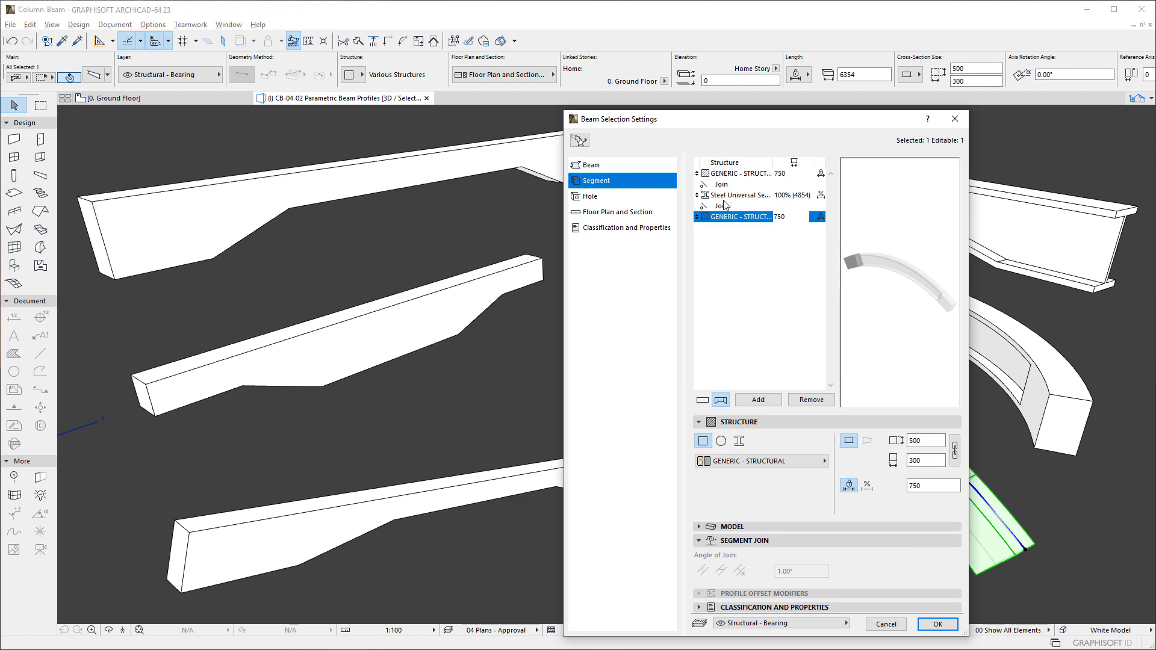
{"action": "left_click", "coordinate": [750, 196]}
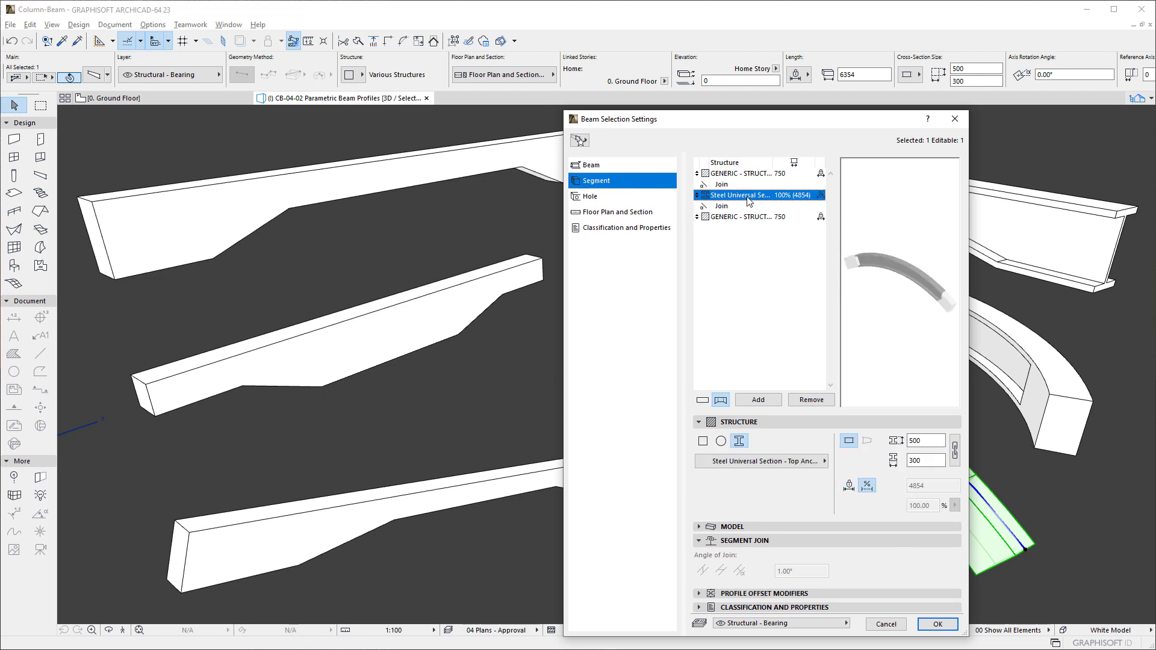
{"action": "left_click", "coordinate": [579, 141]}
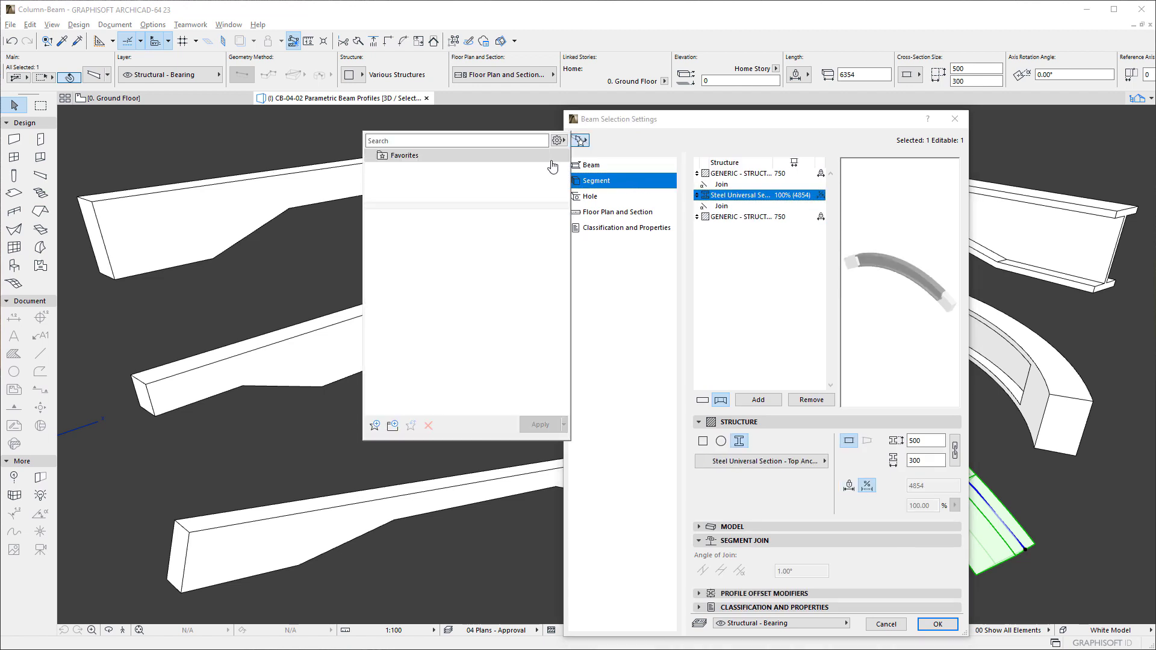
{"action": "left_click", "coordinate": [376, 426]}
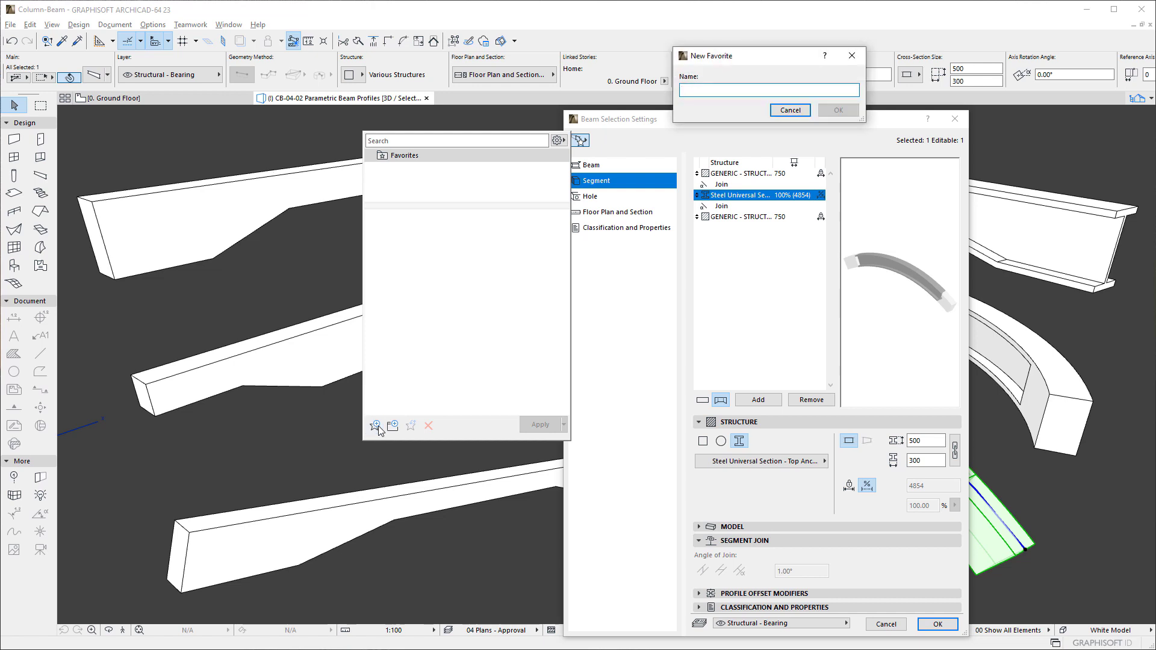
{"action": "type", "text": "I"}
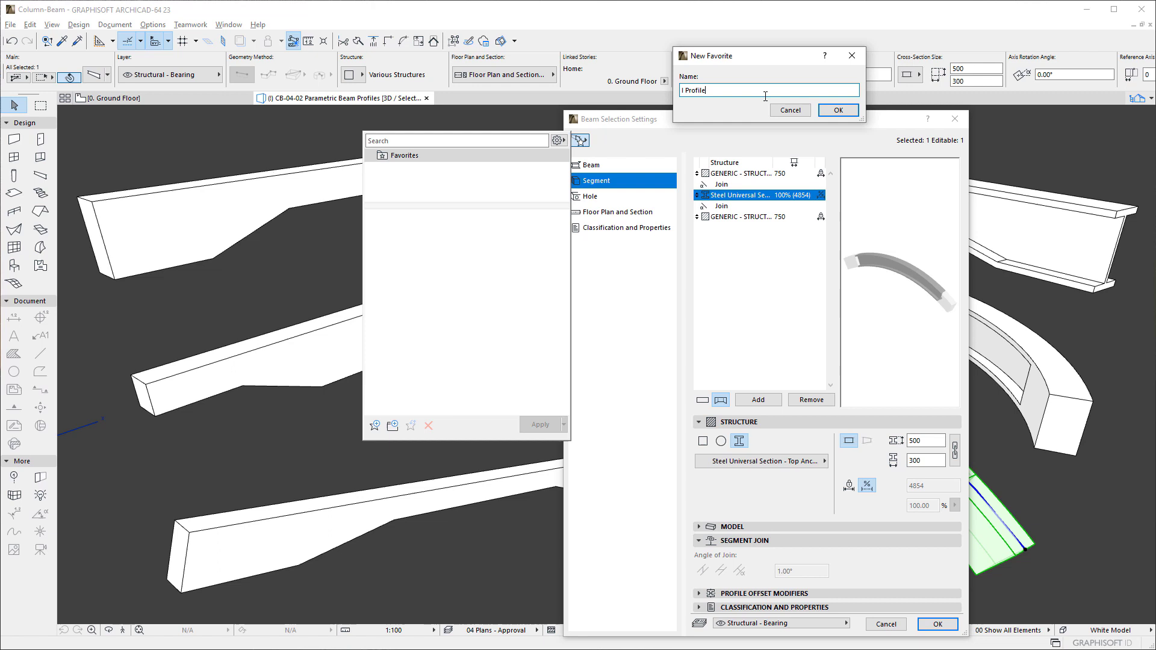
{"action": "type", "text": " Profile"}
{"action": "left_click", "coordinate": [823, 113]}
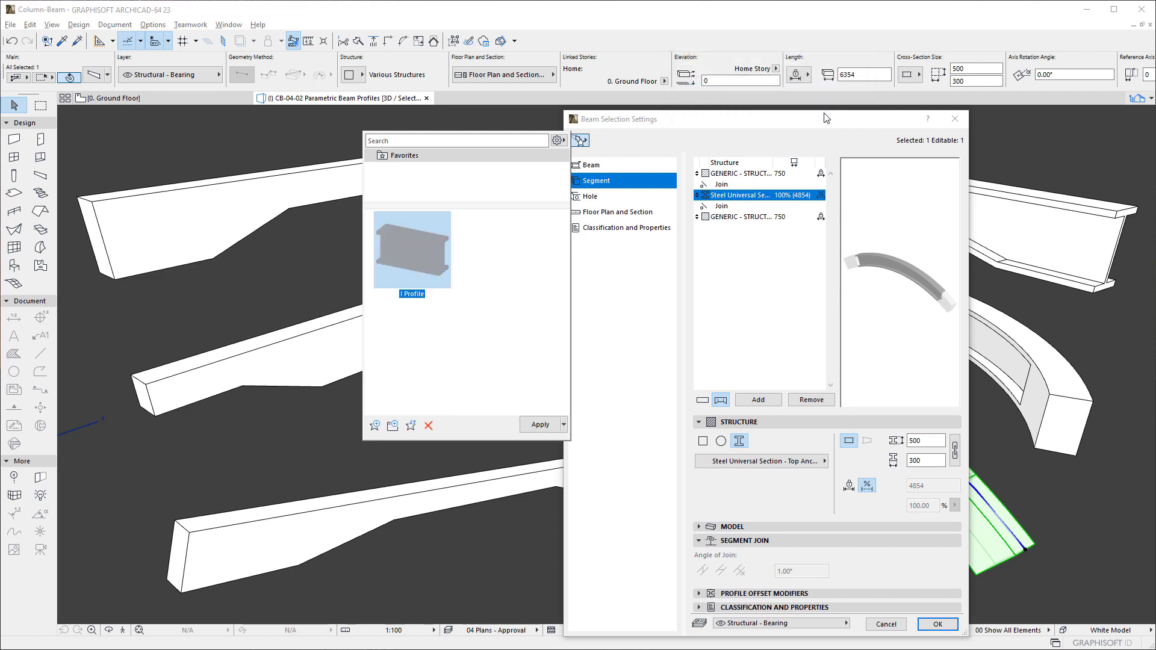
{"action": "left_click", "coordinate": [713, 141]}
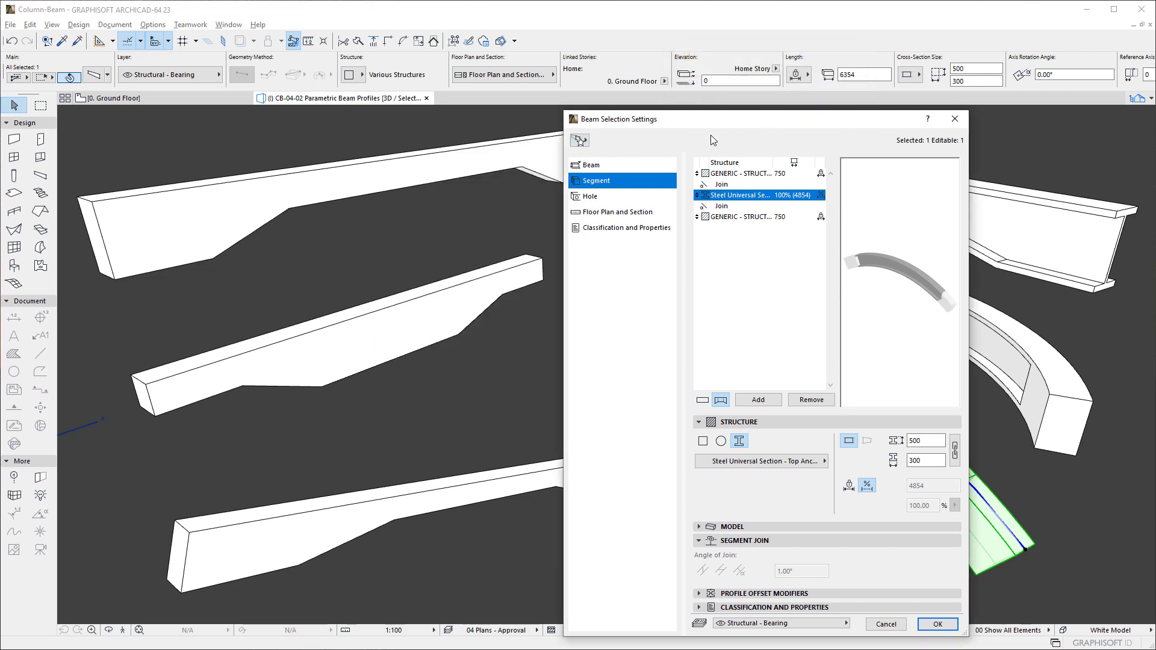
{"action": "left_click", "coordinate": [885, 624]}
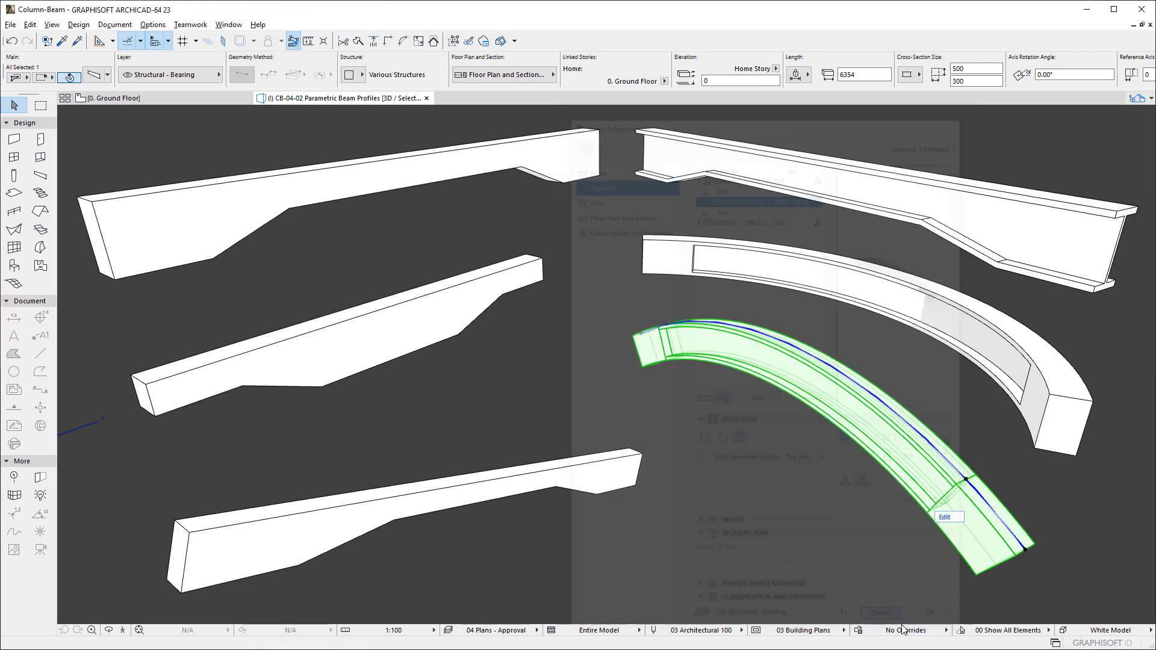
Deselect the curved beam by clicking empty space.
{"action": "left_click", "coordinate": [849, 505]}
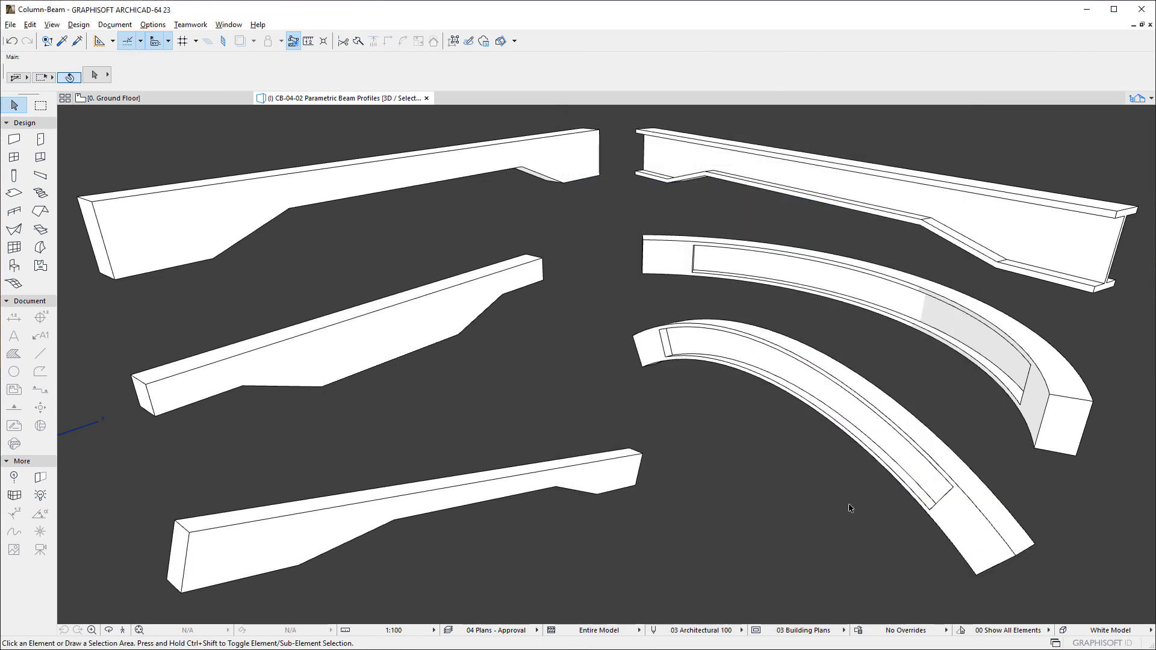